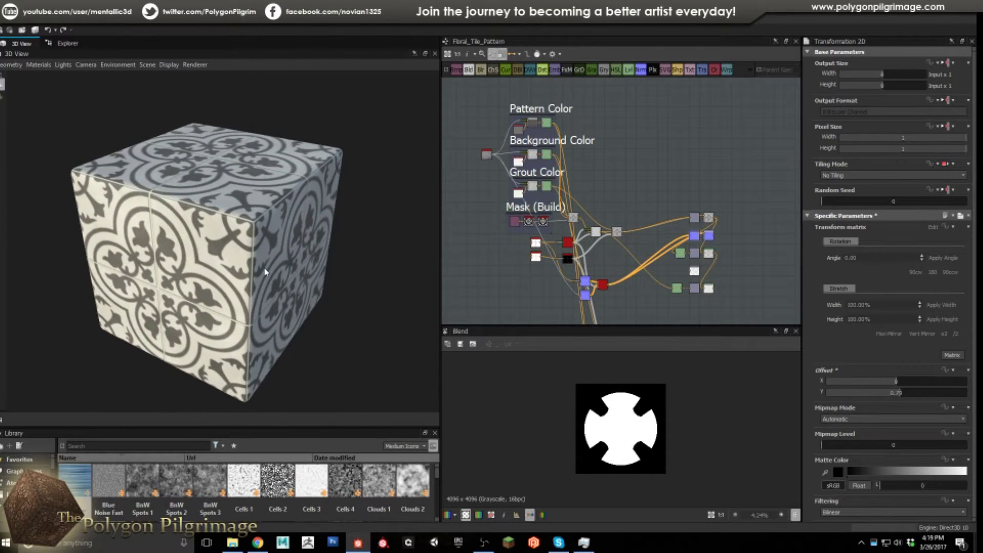
Step: Examine the floral tile material on the 3D cube from several angles, finishing with one face seen straight on
{"action": "mouse_move", "coordinate": [223, 279]}
{"action": "left_mouse_down"}
{"action": "mouse_move", "coordinate": [287, 276]}
{"action": "mouse_move", "coordinate": [208, 276]}
{"action": "left_mouse_up"}
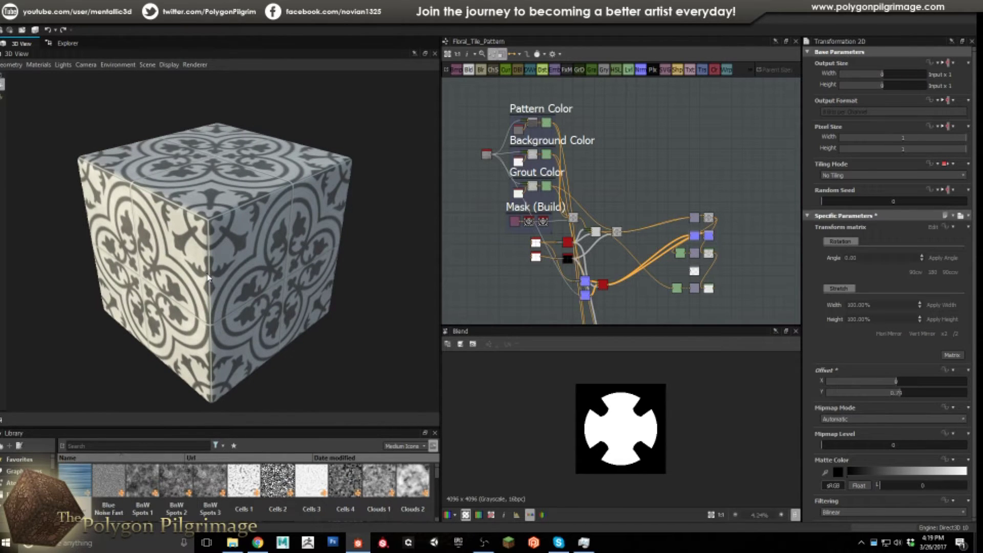
{"action": "left_click_drag", "start_coordinate": [194, 265], "coordinate": [253, 289]}
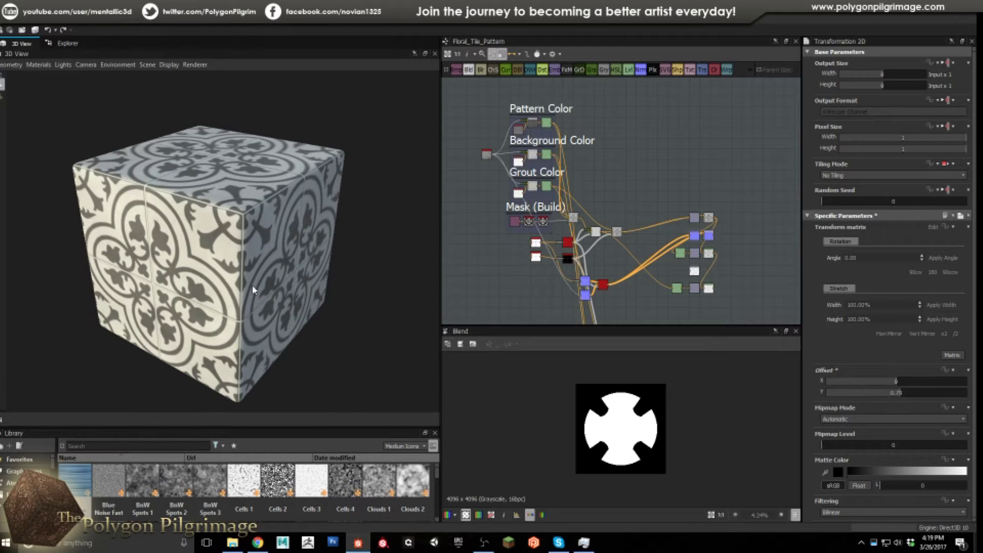
{"action": "left_click_drag", "start_coordinate": [252, 285], "coordinate": [300, 242]}
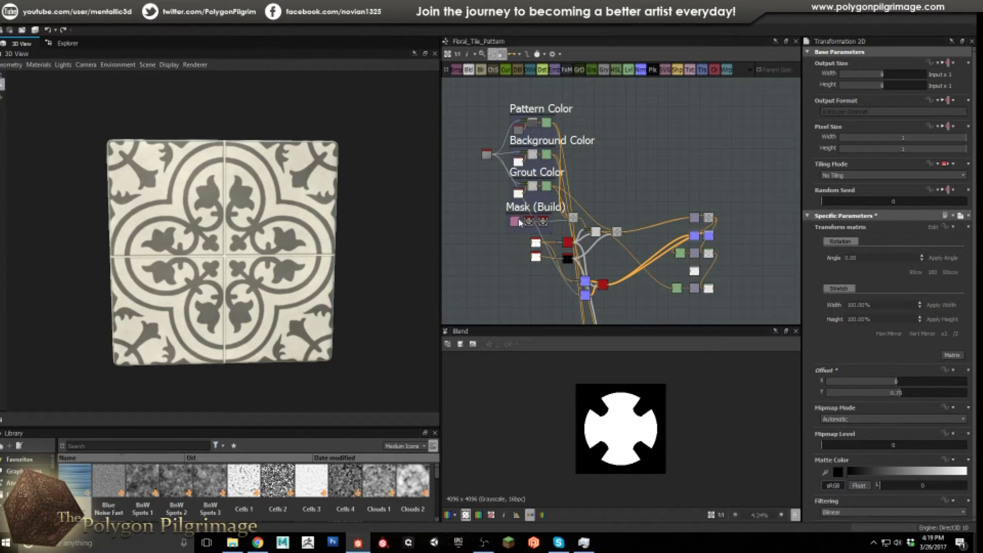
Step: Look over the node graph and preview the output of the Blend node beside the base color output
{"action": "scroll", "coordinate": [520, 221], "scroll_direction": "down", "scroll_amount": 3}
{"action": "scroll", "coordinate": [567, 221], "scroll_direction": "down", "scroll_amount": 5}
{"action": "middle_click_drag", "start_coordinate": [553, 228], "coordinate": [497, 267]}
{"action": "scroll", "coordinate": [622, 199], "scroll_direction": "up", "scroll_amount": 1}
{"action": "scroll", "coordinate": [574, 229], "scroll_direction": "up", "scroll_amount": 3}
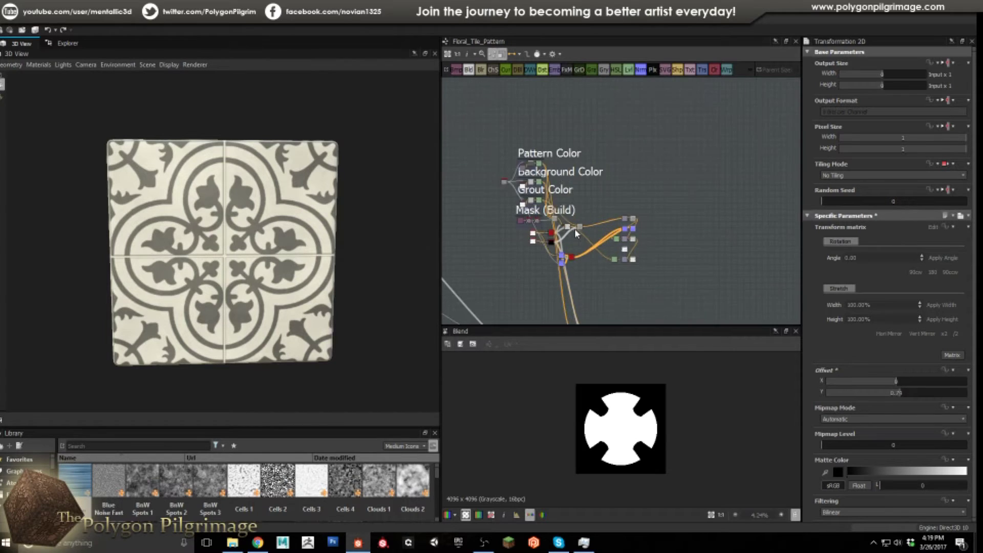
{"action": "scroll", "coordinate": [574, 229], "scroll_direction": "up", "scroll_amount": 3}
{"action": "left_click_drag", "start_coordinate": [722, 215], "coordinate": [408, 225]}
{"action": "left_click", "coordinate": [437, 243]}
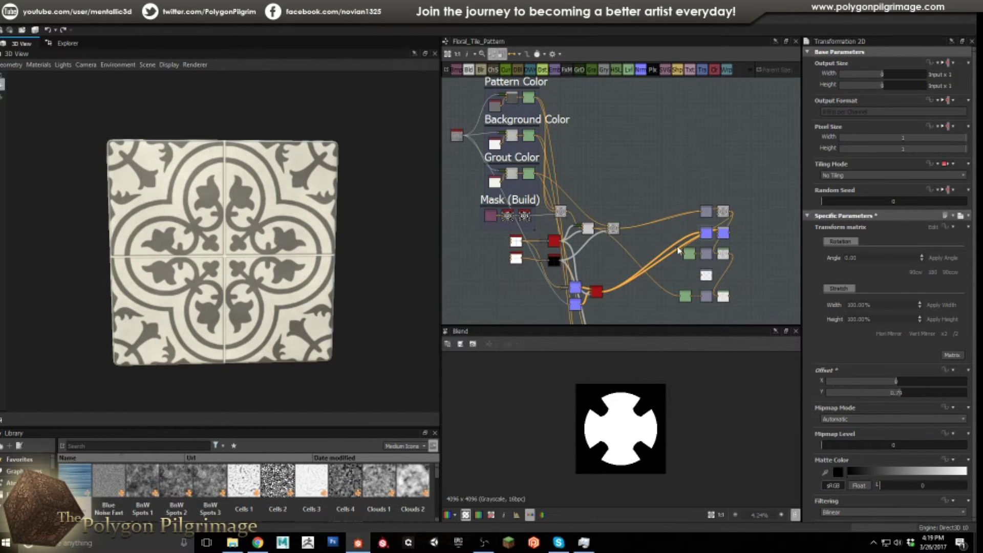
{"action": "double_click", "coordinate": [722, 214]}
{"action": "scroll", "coordinate": [625, 424], "scroll_direction": "up", "scroll_amount": 1}
{"action": "scroll", "coordinate": [626, 424], "scroll_direction": "up", "scroll_amount": 1}
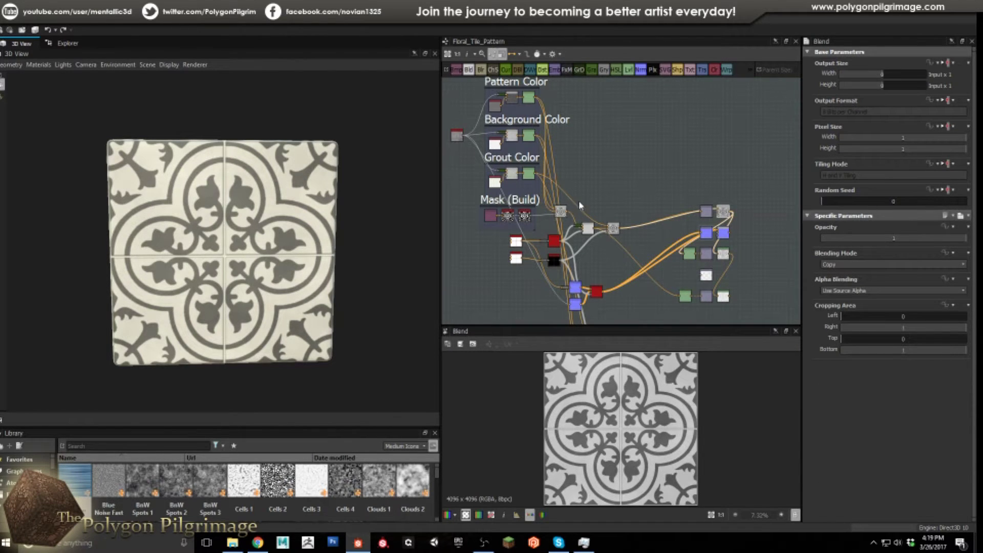
{"action": "scroll", "coordinate": [621, 204], "scroll_direction": "up", "scroll_amount": 4}
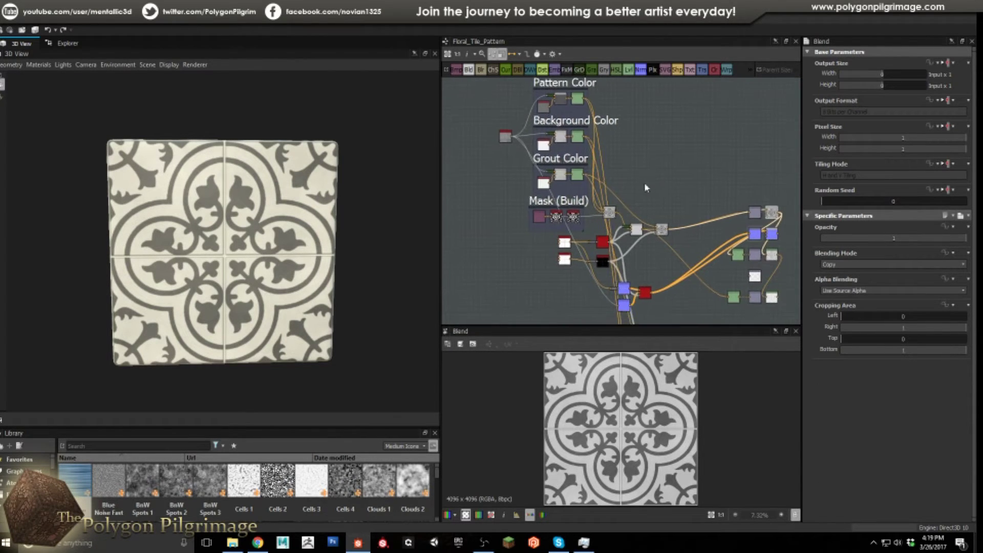
Step: Preview the Bitmap node in the Mask (Build) group and inspect the edges of its black-and-white pattern up close
{"action": "double_click", "coordinate": [536, 208]}
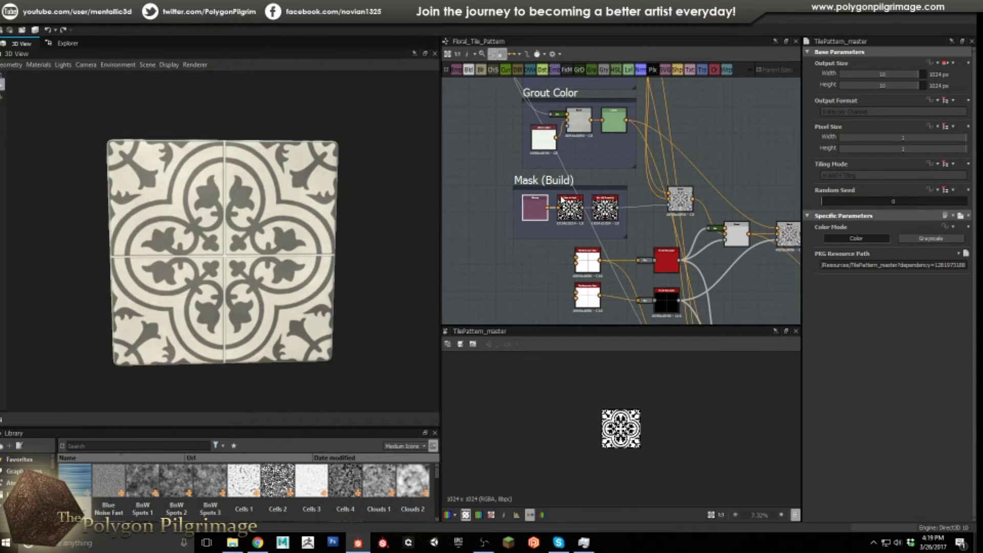
{"action": "scroll", "coordinate": [535, 215], "scroll_direction": "up", "scroll_amount": 4}
{"action": "scroll", "coordinate": [632, 439], "scroll_direction": "up", "scroll_amount": 5}
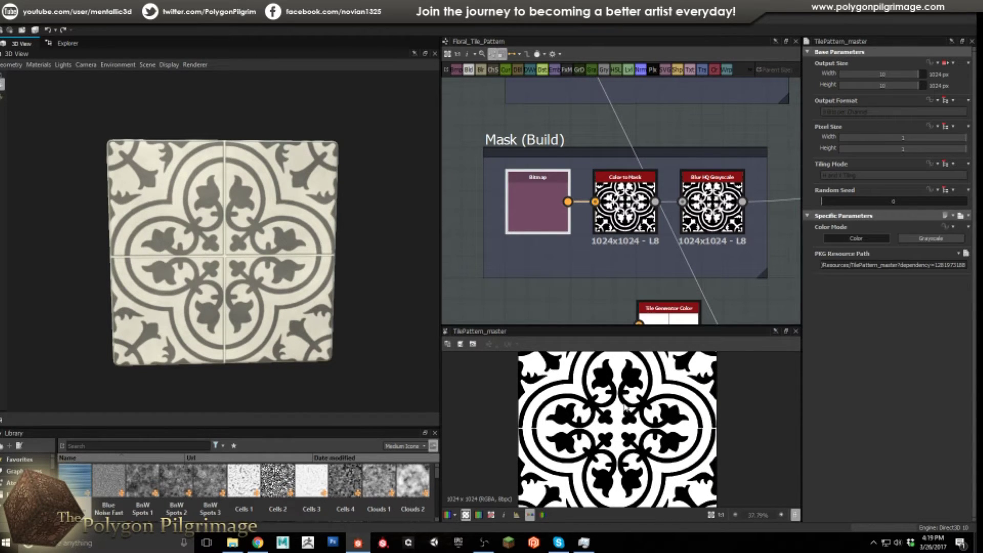
{"action": "scroll", "coordinate": [634, 386], "scroll_direction": "up", "scroll_amount": 5}
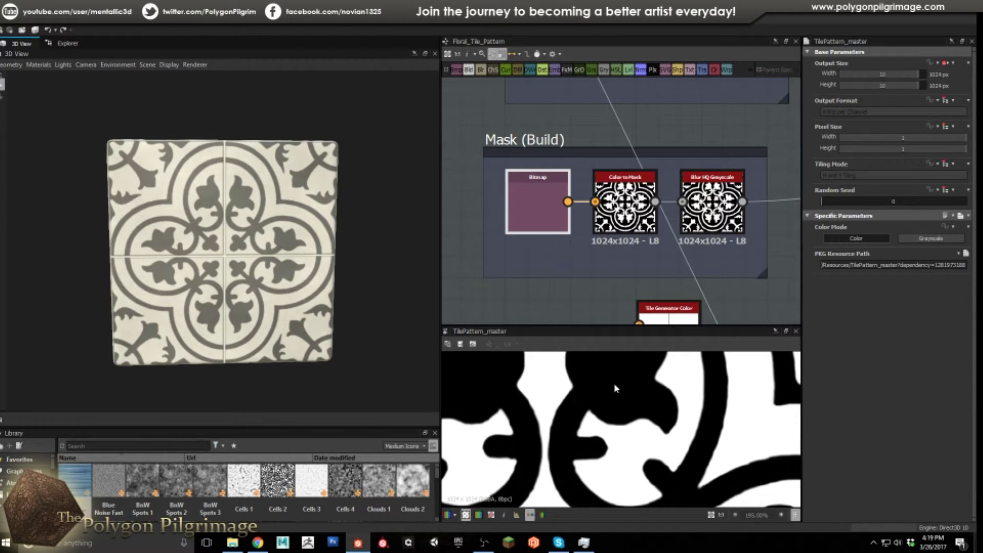
{"action": "scroll", "coordinate": [615, 388], "scroll_direction": "down", "scroll_amount": 2}
{"action": "scroll", "coordinate": [651, 403], "scroll_direction": "down", "scroll_amount": 3}
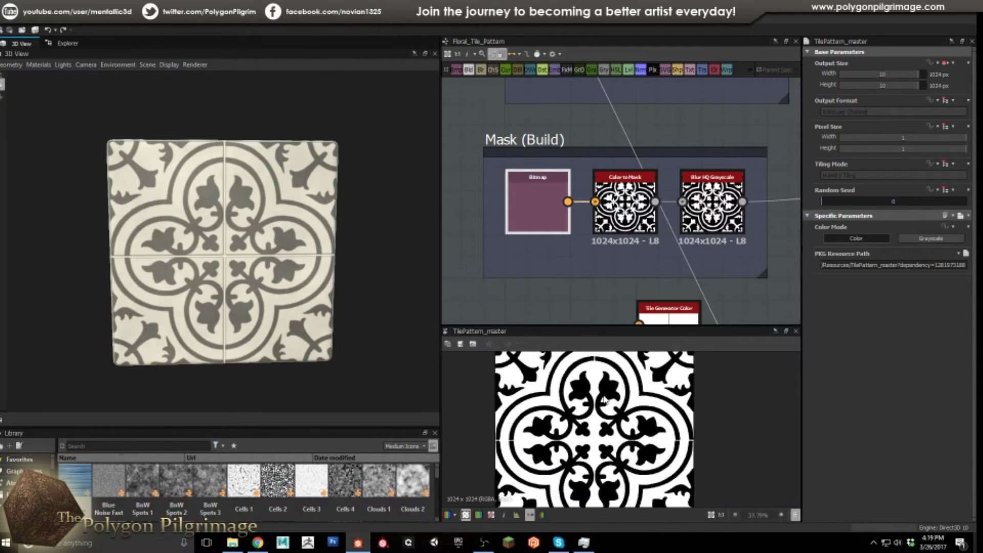
{"action": "scroll", "coordinate": [605, 400], "scroll_direction": "down", "scroll_amount": 1}
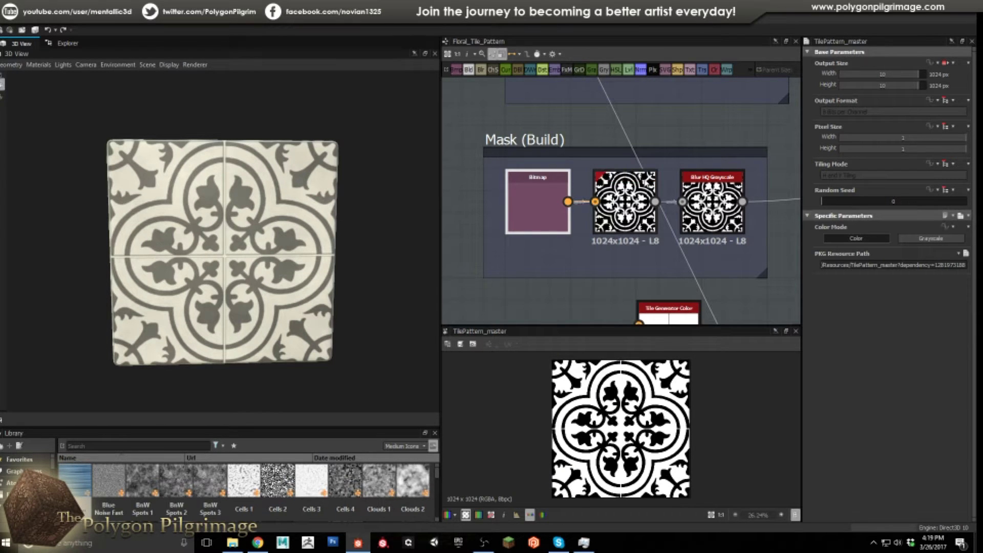
Step: Preview the Color to Mask node and the Blur HQ Grayscale node, inspecting the blurred mask up close
{"action": "double_click", "coordinate": [625, 201]}
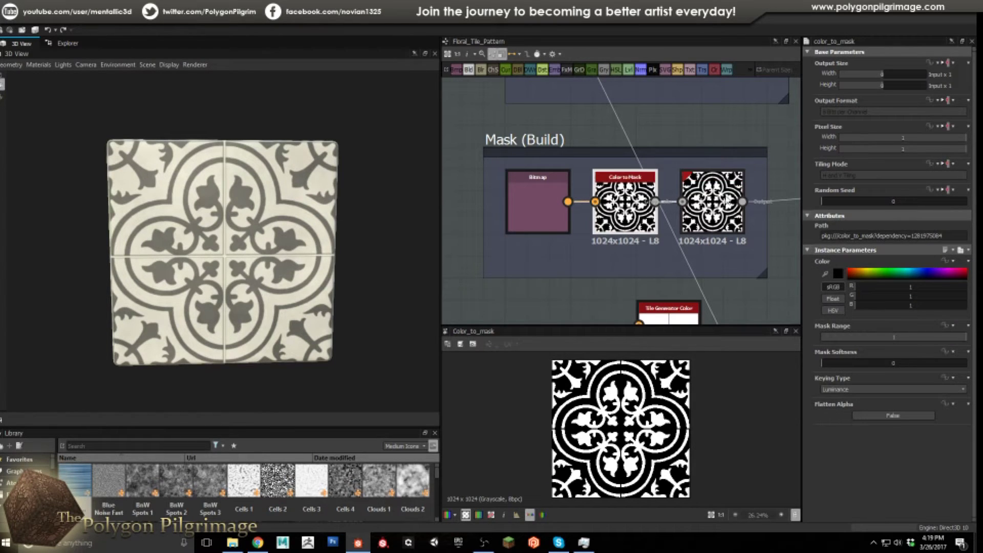
{"action": "double_click", "coordinate": [712, 205]}
{"action": "scroll", "coordinate": [612, 395], "scroll_direction": "up", "scroll_amount": 7}
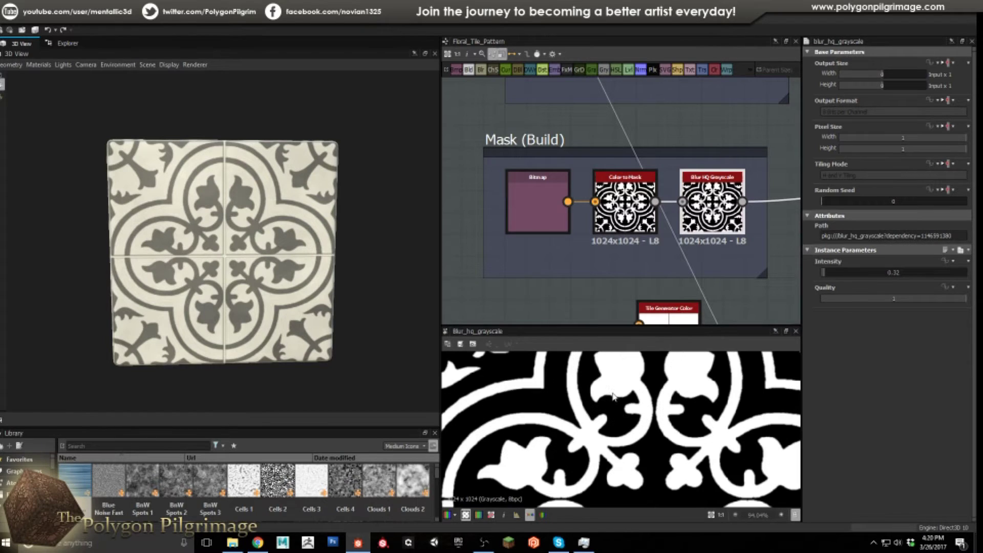
Step: Inspect the edges of the floral pattern on the cube up close in the 3D view
{"action": "left_click_drag", "start_coordinate": [337, 271], "coordinate": [265, 251]}
{"action": "scroll", "coordinate": [265, 253], "scroll_direction": "up", "scroll_amount": 5}
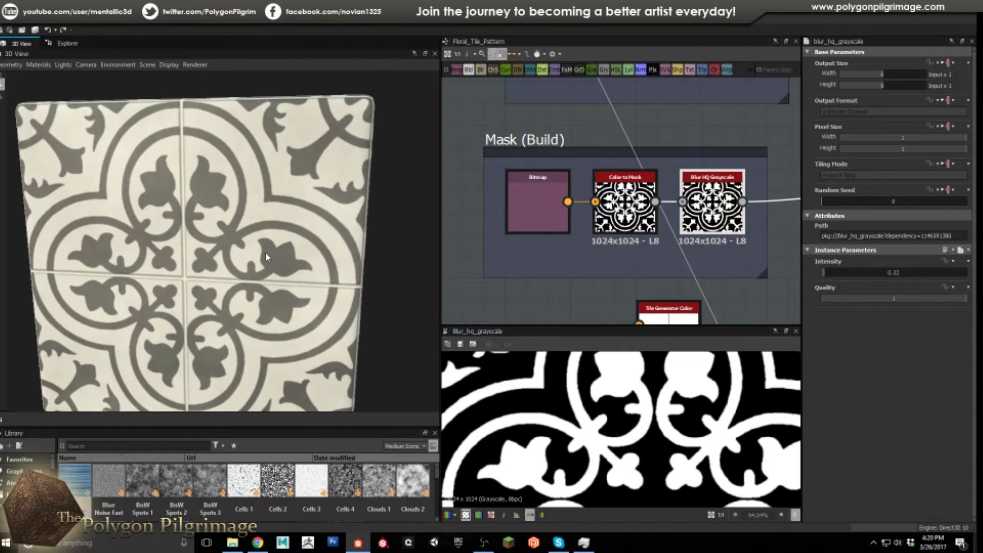
{"action": "scroll", "coordinate": [265, 256], "scroll_direction": "up", "scroll_amount": 2}
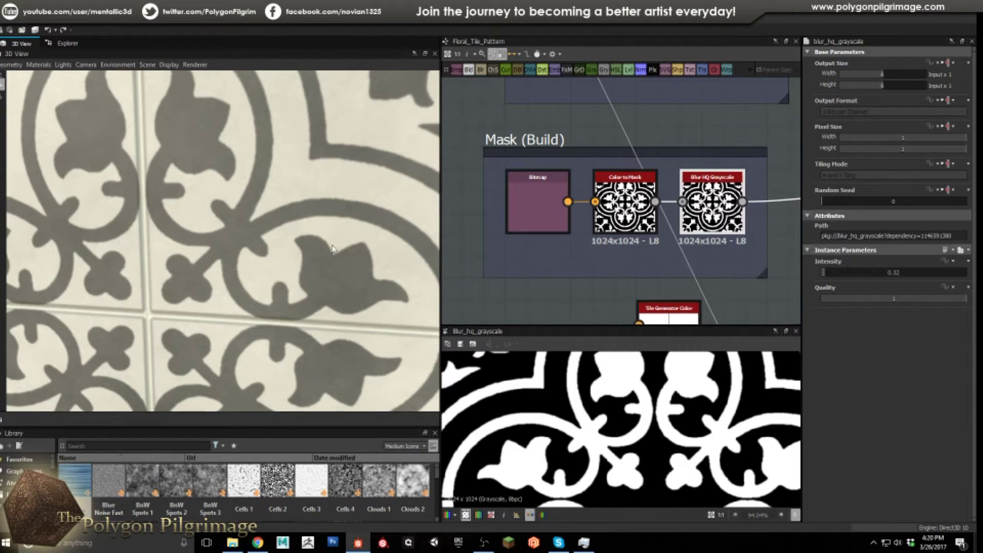
{"action": "scroll", "coordinate": [286, 262], "scroll_direction": "down", "scroll_amount": 6}
{"action": "left_click_drag", "start_coordinate": [276, 271], "coordinate": [257, 254]}
{"action": "scroll", "coordinate": [238, 266], "scroll_direction": "up", "scroll_amount": 4}
{"action": "scroll", "coordinate": [236, 263], "scroll_direction": "down", "scroll_amount": 1}
{"action": "scroll", "coordinate": [712, 205], "scroll_direction": "down", "scroll_amount": 4}
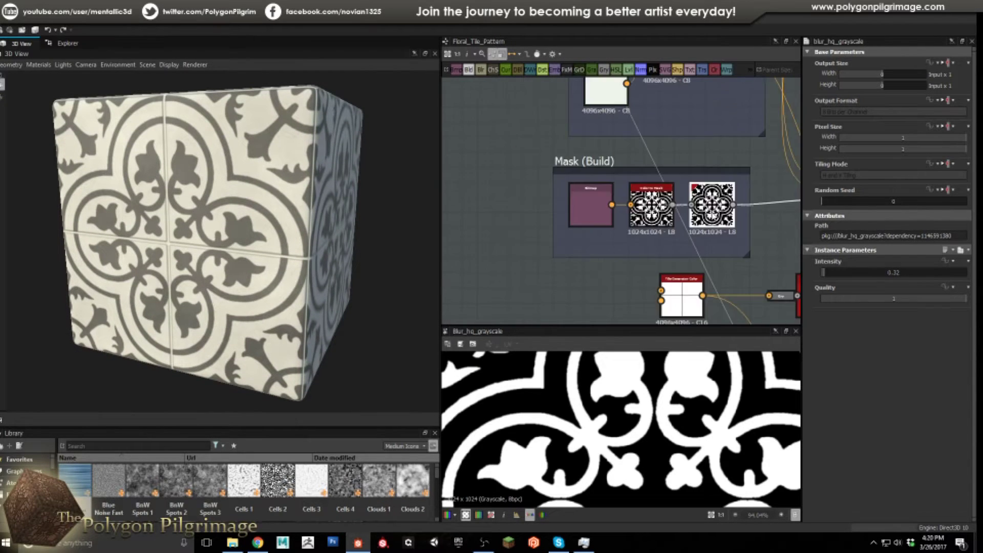
Step: Look over the color and mask groups, and preview the Blend node that combines the pattern and background colors
{"action": "scroll", "coordinate": [663, 233], "scroll_direction": "up", "scroll_amount": 2}
{"action": "scroll", "coordinate": [657, 233], "scroll_direction": "up", "scroll_amount": 2}
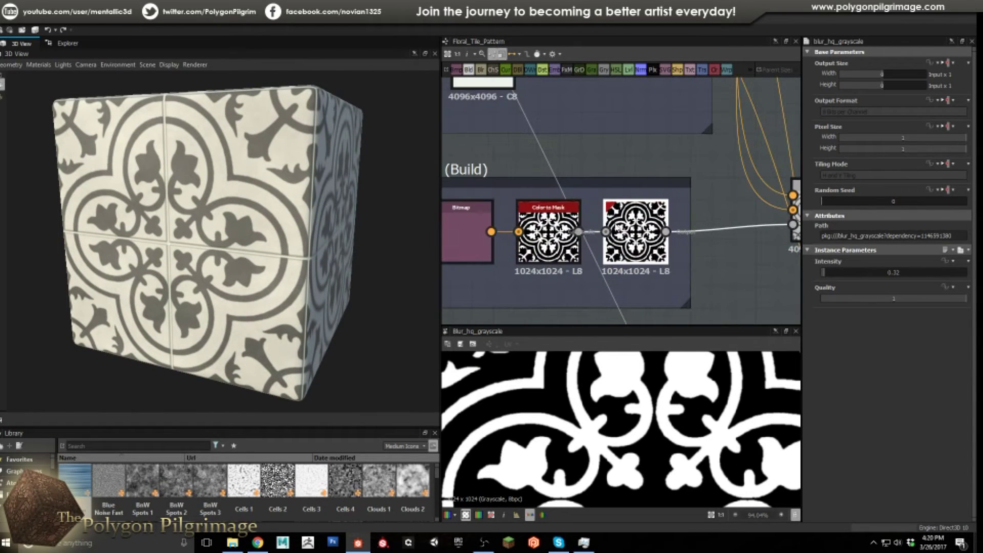
{"action": "scroll", "coordinate": [619, 235], "scroll_direction": "down", "scroll_amount": 5}
{"action": "scroll", "coordinate": [622, 239], "scroll_direction": "up", "scroll_amount": 2}
{"action": "mouse_move", "coordinate": [593, 220]}
{"action": "middle_mouse_down"}
{"action": "mouse_move", "coordinate": [601, 240]}
{"action": "mouse_move", "coordinate": [603, 230]}
{"action": "middle_mouse_up"}
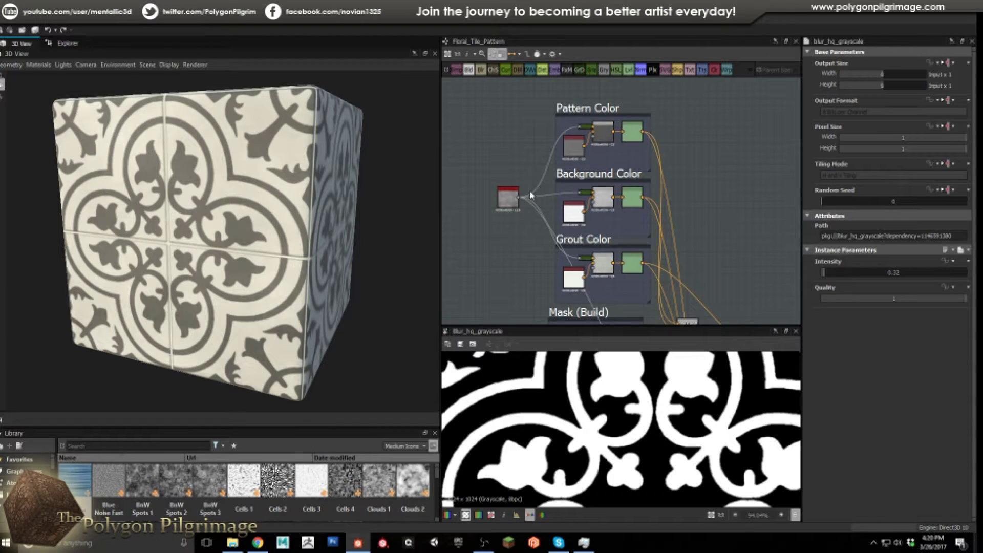
{"action": "middle_click_drag", "start_coordinate": [645, 313], "coordinate": [588, 236]}
{"action": "scroll", "coordinate": [633, 215], "scroll_direction": "up", "scroll_amount": 2}
{"action": "scroll", "coordinate": [589, 235], "scroll_direction": "up", "scroll_amount": 1}
{"action": "double_click", "coordinate": [654, 221]}
Step: Examine the Blend node's settings in the Pattern Color group and preview the group's Levels node
{"action": "scroll", "coordinate": [653, 399], "scroll_direction": "down", "scroll_amount": 8}
{"action": "scroll", "coordinate": [606, 419], "scroll_direction": "up", "scroll_amount": 1}
{"action": "scroll", "coordinate": [606, 180], "scroll_direction": "down", "scroll_amount": 2}
{"action": "middle_click_drag", "start_coordinate": [606, 180], "coordinate": [588, 192]}
{"action": "scroll", "coordinate": [548, 125], "scroll_direction": "up", "scroll_amount": 2}
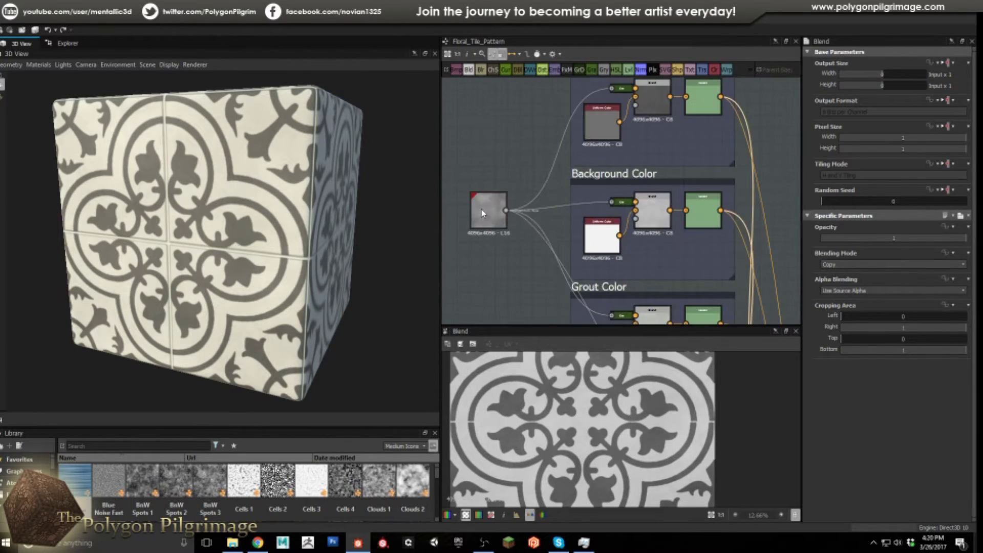
{"action": "middle_click_drag", "start_coordinate": [510, 203], "coordinate": [592, 197]}
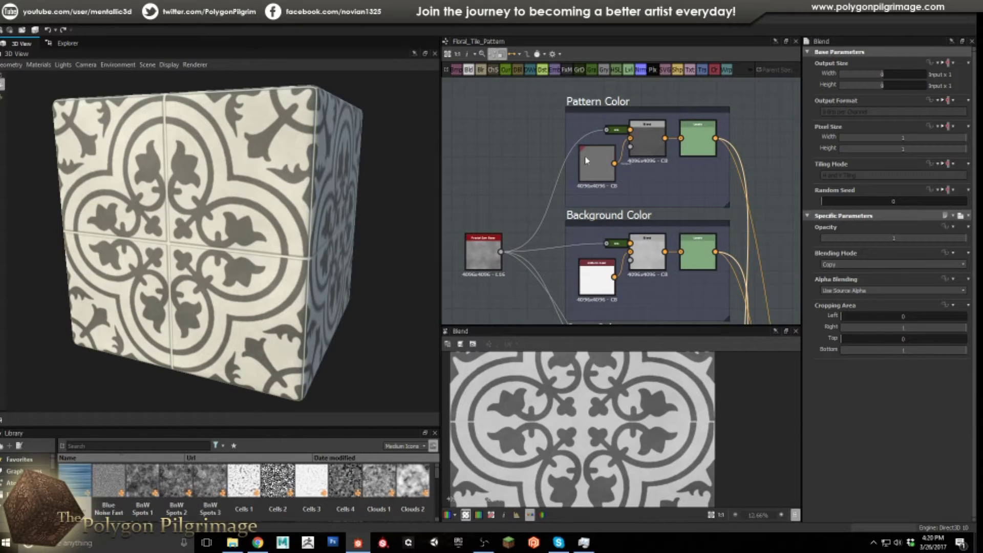
{"action": "double_click", "coordinate": [643, 143]}
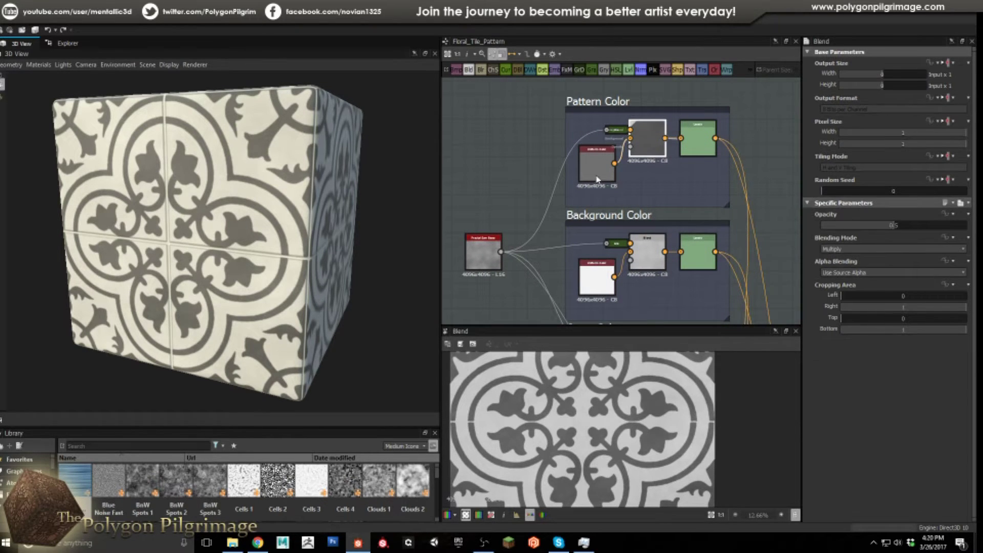
{"action": "left_click", "coordinate": [694, 135]}
{"action": "double_click", "coordinate": [693, 135]}
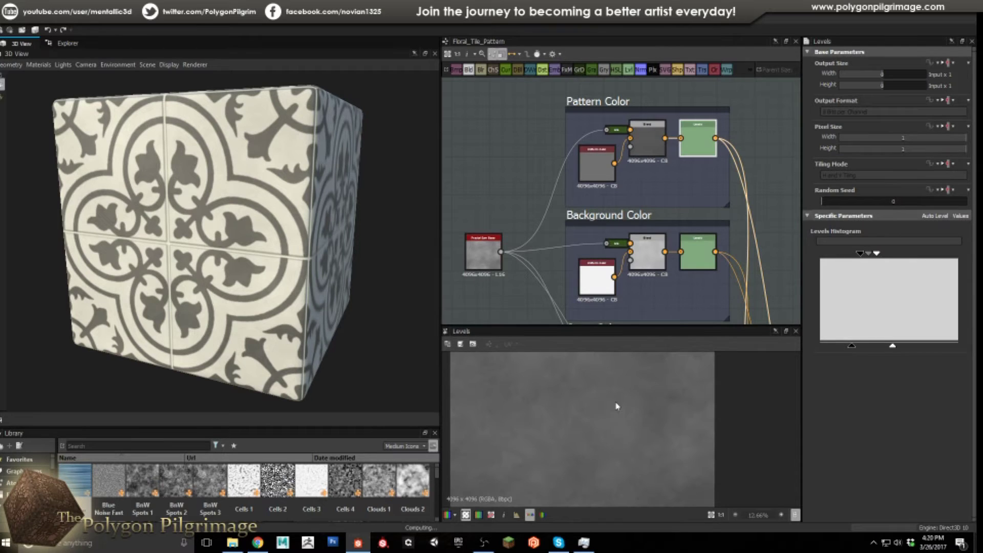
Step: Preview the Blend node fed by the pattern mask and the following Blend node, inspecting the tile edges up close
{"action": "middle_click_drag", "start_coordinate": [688, 261], "coordinate": [651, 220]}
{"action": "scroll", "coordinate": [652, 220], "scroll_direction": "down", "scroll_amount": 2}
{"action": "middle_click_drag", "start_coordinate": [662, 263], "coordinate": [647, 201]}
{"action": "scroll", "coordinate": [647, 202], "scroll_direction": "up", "scroll_amount": 1}
{"action": "scroll", "coordinate": [646, 201], "scroll_direction": "up", "scroll_amount": 2}
{"action": "double_click", "coordinate": [648, 205]}
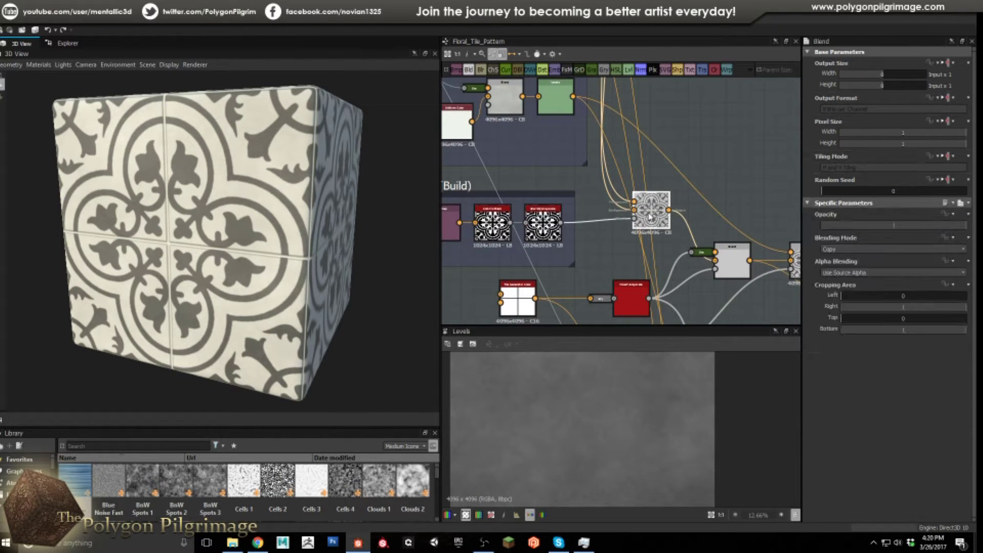
{"action": "scroll", "coordinate": [613, 359], "scroll_direction": "down", "scroll_amount": 1}
{"action": "scroll", "coordinate": [713, 221], "scroll_direction": "down", "scroll_amount": 1}
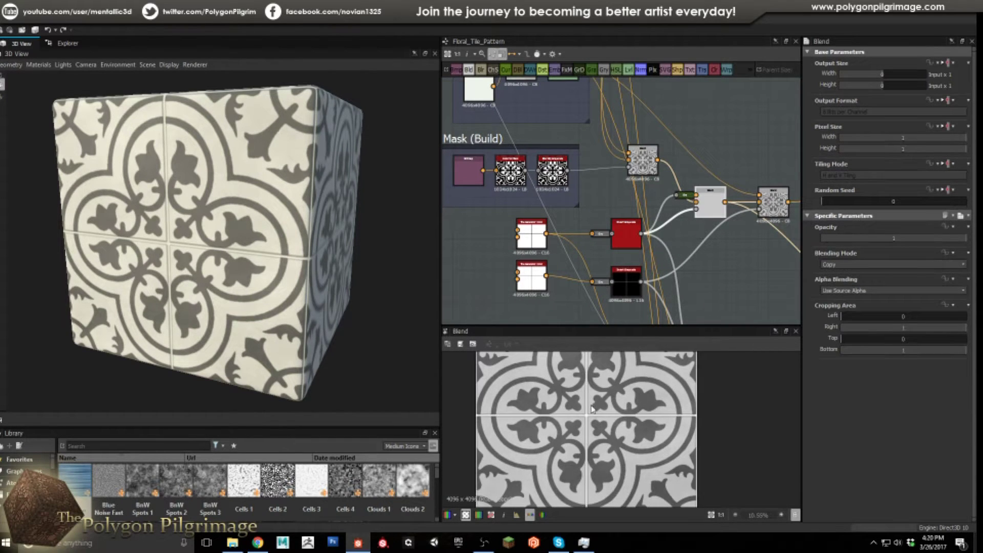
{"action": "scroll", "coordinate": [578, 424], "scroll_direction": "up", "scroll_amount": 3}
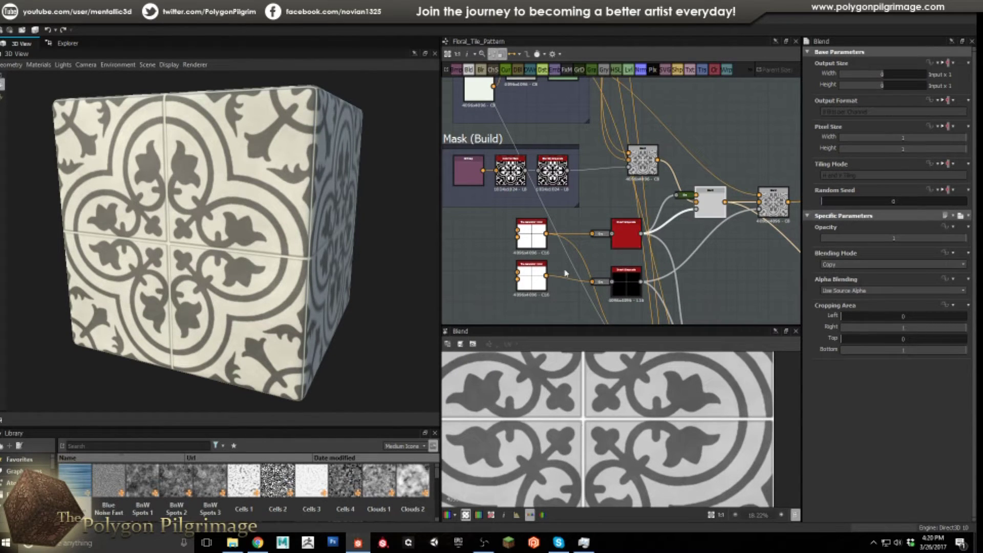
Step: Preview the upper Invert Grayscale node, and compare it with the Blend node that it masks
{"action": "scroll", "coordinate": [532, 240], "scroll_direction": "up", "scroll_amount": 1}
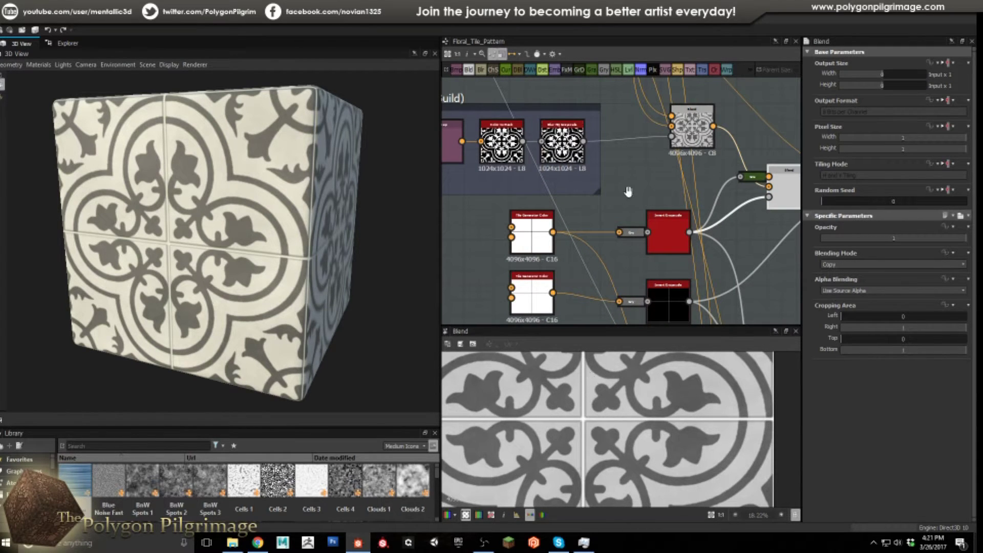
{"action": "middle_click_drag", "start_coordinate": [628, 192], "coordinate": [595, 171]}
{"action": "double_click", "coordinate": [624, 211]}
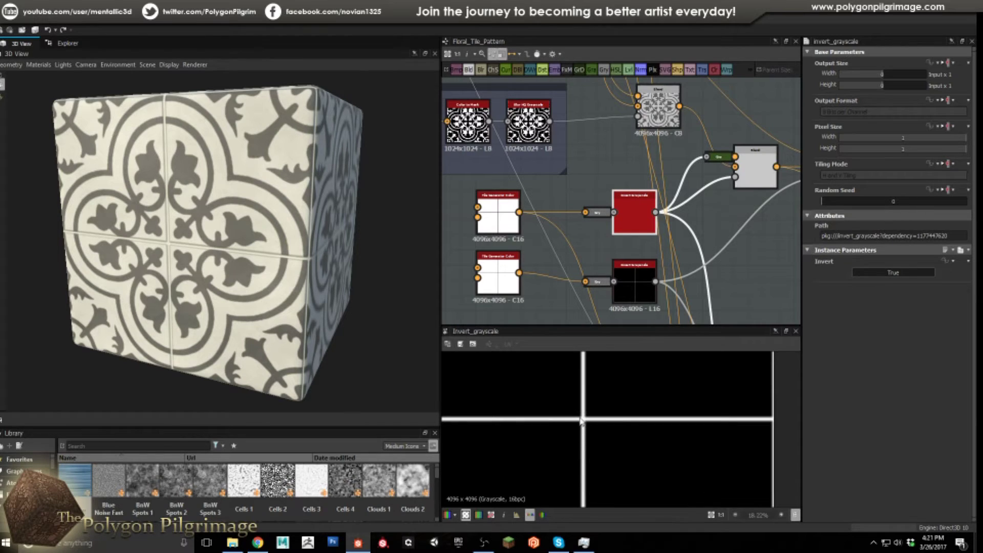
{"action": "double_click", "coordinate": [754, 172]}
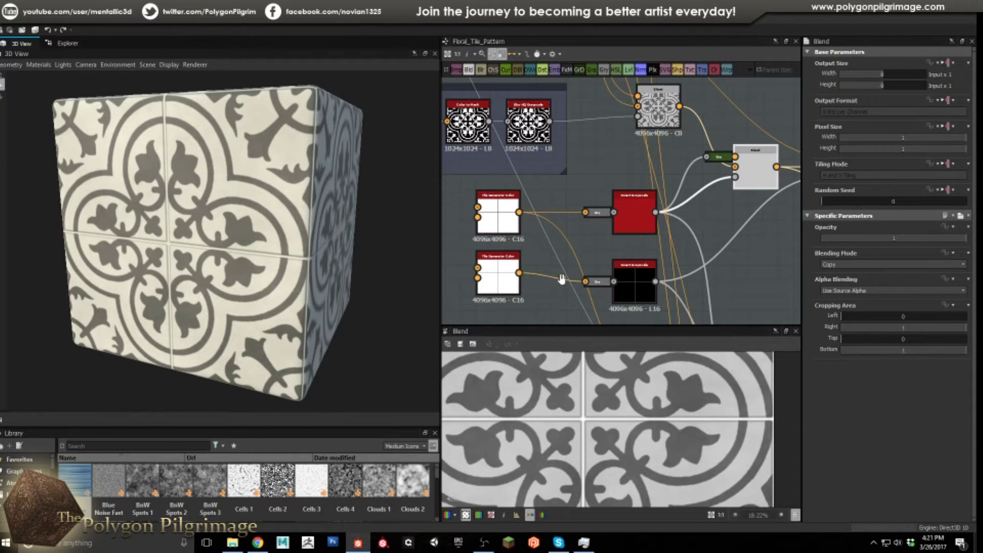
{"action": "middle_click_drag", "start_coordinate": [518, 233], "coordinate": [531, 204]}
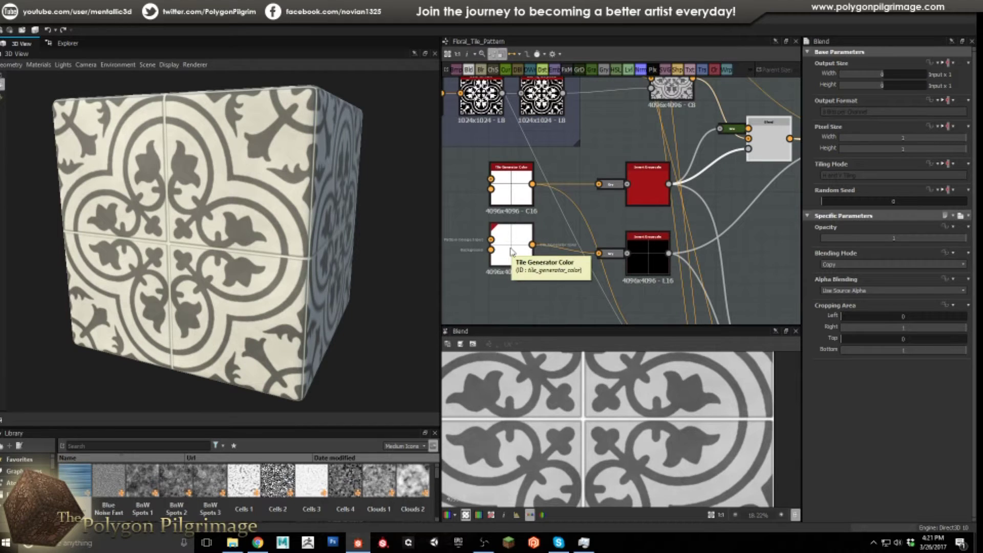
Step: Preview the lower Invert Grayscale node and the Blend node that adds the grout color, inspecting the grout lines up close
{"action": "scroll", "coordinate": [683, 256], "scroll_direction": "down", "scroll_amount": 2}
{"action": "middle_click_drag", "start_coordinate": [702, 239], "coordinate": [627, 245]}
{"action": "scroll", "coordinate": [550, 259], "scroll_direction": "up", "scroll_amount": 1}
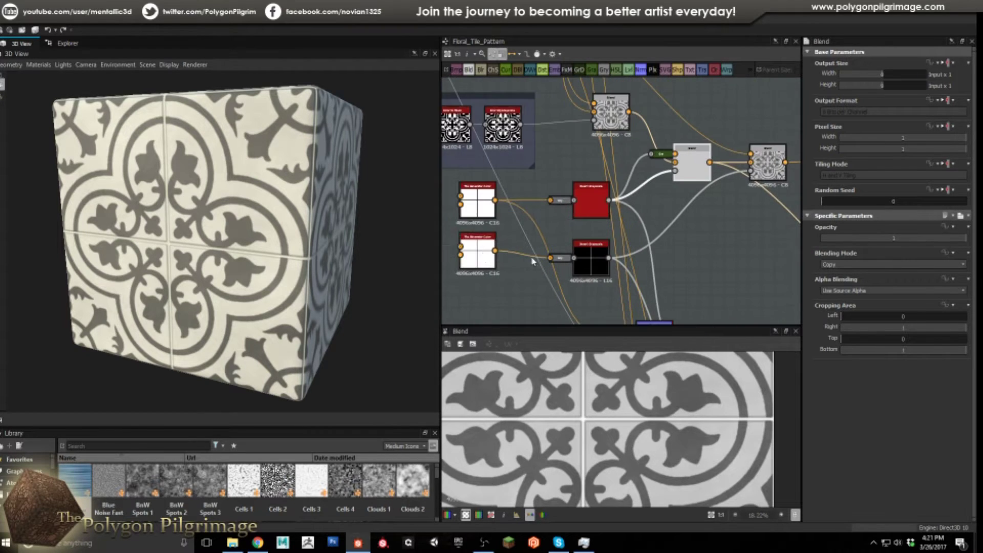
{"action": "double_click", "coordinate": [586, 256]}
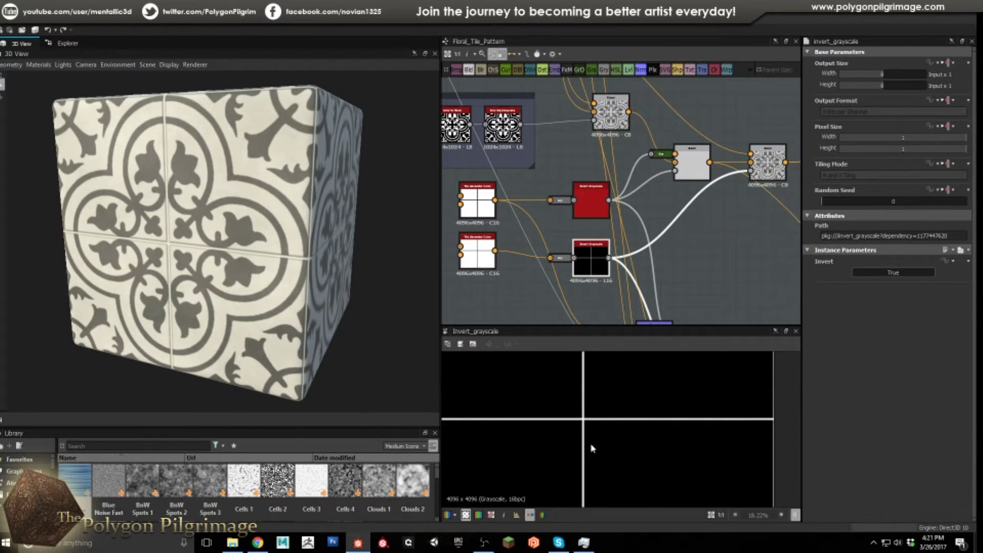
{"action": "double_click", "coordinate": [767, 162]}
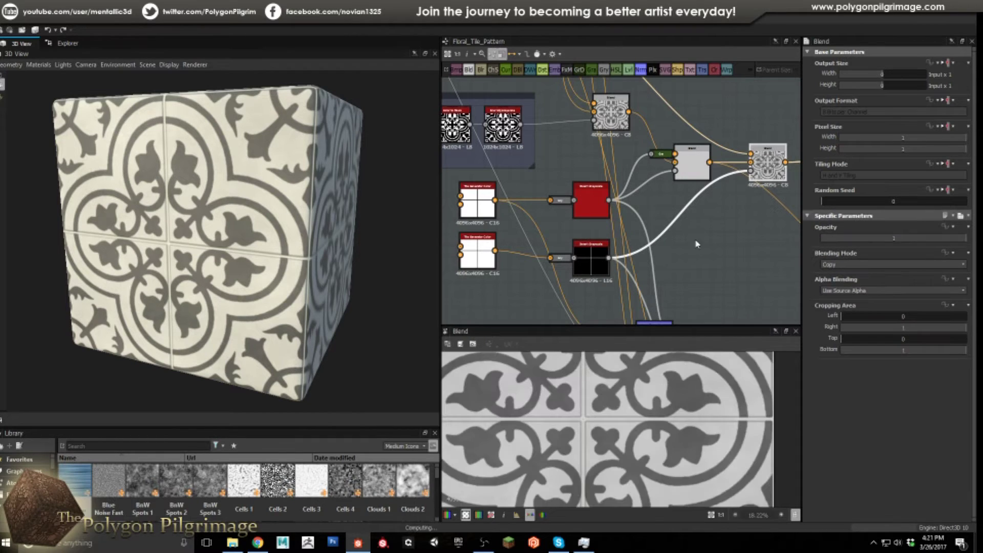
{"action": "scroll", "coordinate": [586, 176], "scroll_direction": "down", "scroll_amount": 2}
{"action": "scroll", "coordinate": [728, 260], "scroll_direction": "up", "scroll_amount": 2}
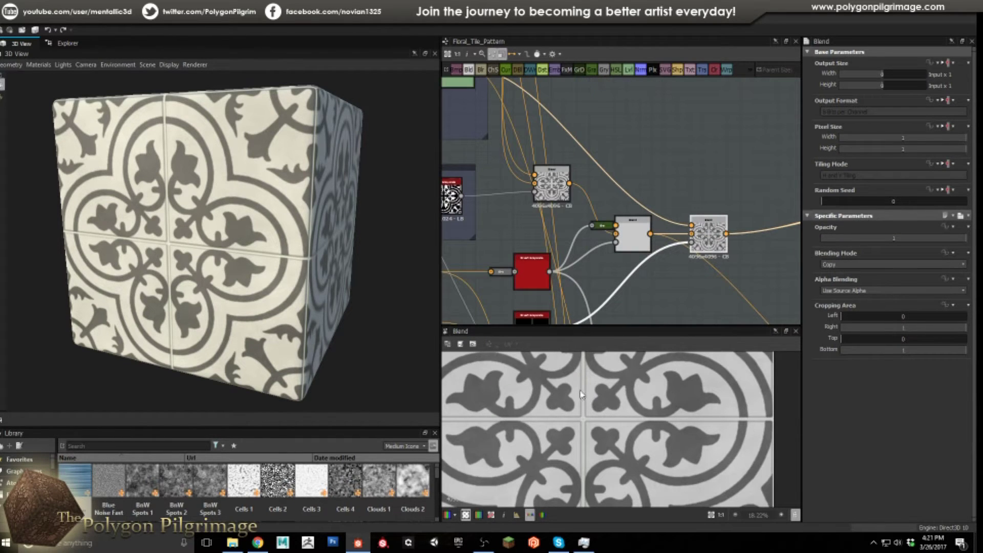
{"action": "scroll", "coordinate": [579, 427], "scroll_direction": "up", "scroll_amount": 2}
{"action": "scroll", "coordinate": [579, 427], "scroll_direction": "up", "scroll_amount": 2}
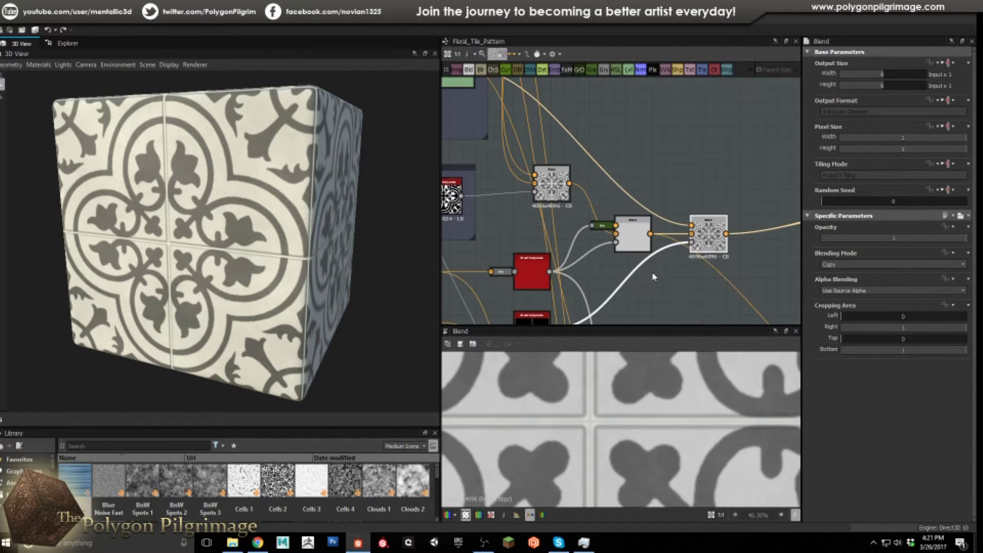
Step: Preview the upper Normal node below the grout masks to inspect the normal map of the tile edges
{"action": "scroll", "coordinate": [652, 274], "scroll_direction": "down", "scroll_amount": 2}
{"action": "middle_click_drag", "start_coordinate": [635, 235], "coordinate": [575, 141]}
{"action": "scroll", "coordinate": [575, 248], "scroll_direction": "up", "scroll_amount": 1}
{"action": "scroll", "coordinate": [576, 249], "scroll_direction": "up", "scroll_amount": 1}
{"action": "middle_click_drag", "start_coordinate": [576, 249], "coordinate": [609, 262]}
{"action": "scroll", "coordinate": [612, 272], "scroll_direction": "up", "scroll_amount": 1}
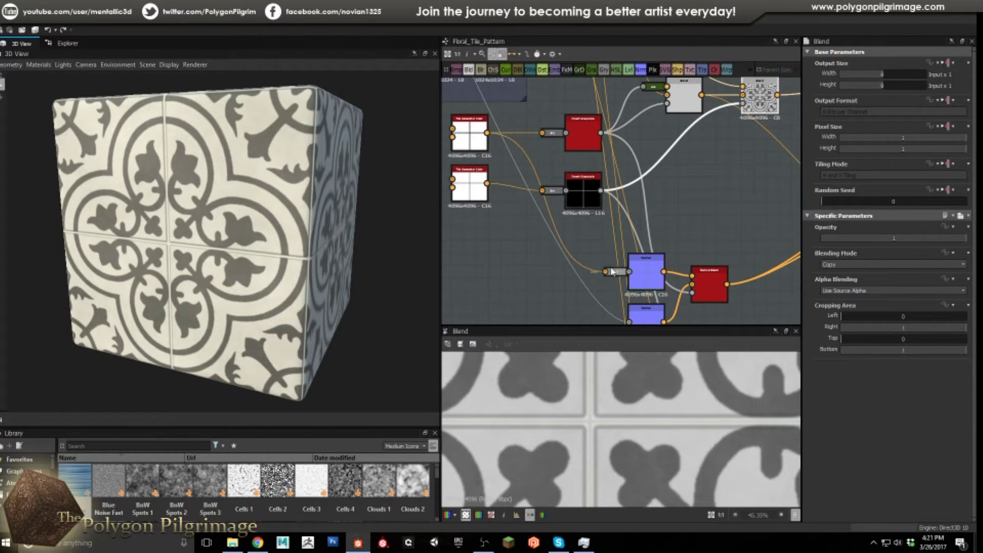
{"action": "double_click", "coordinate": [663, 285]}
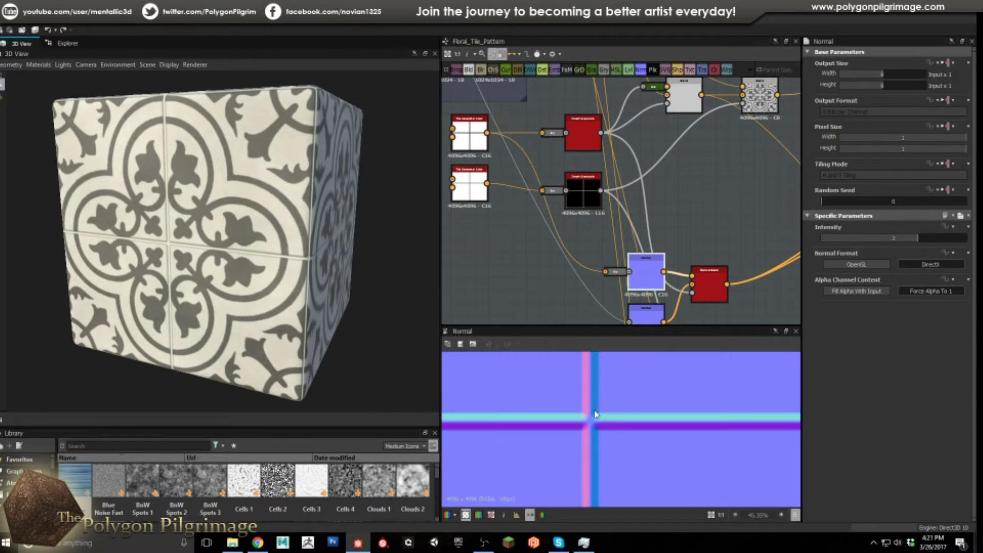
Step: Preview the lower Normal node and the normal_blend node that combines both normal maps, inspecting the grout crossing
{"action": "middle_click_drag", "start_coordinate": [639, 297], "coordinate": [625, 246]}
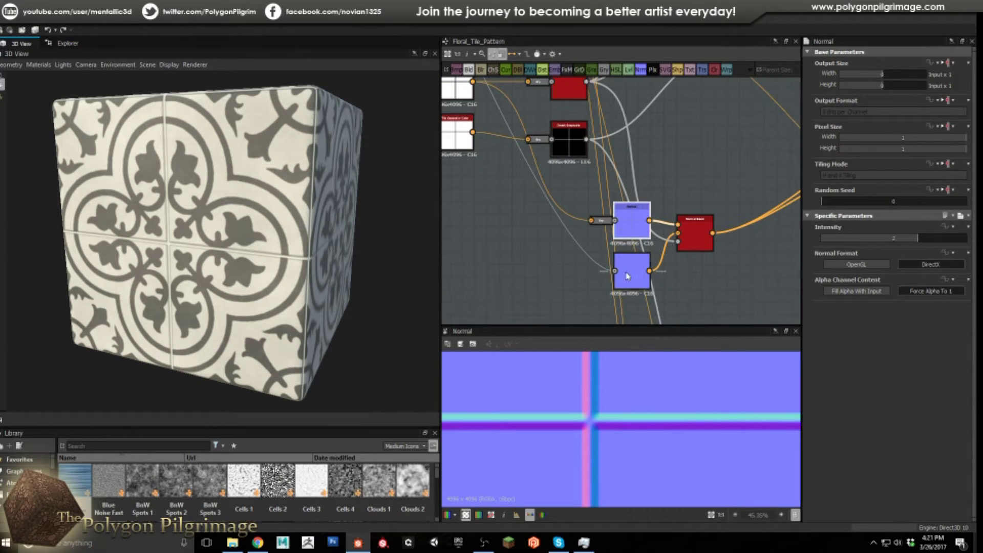
{"action": "left_click", "coordinate": [625, 274]}
{"action": "double_click", "coordinate": [626, 273]}
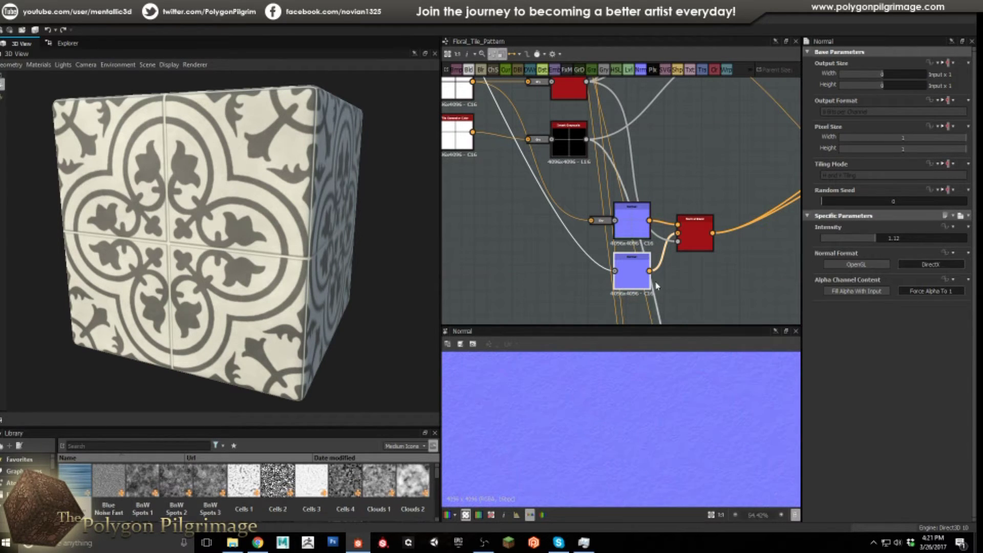
{"action": "left_click", "coordinate": [695, 226]}
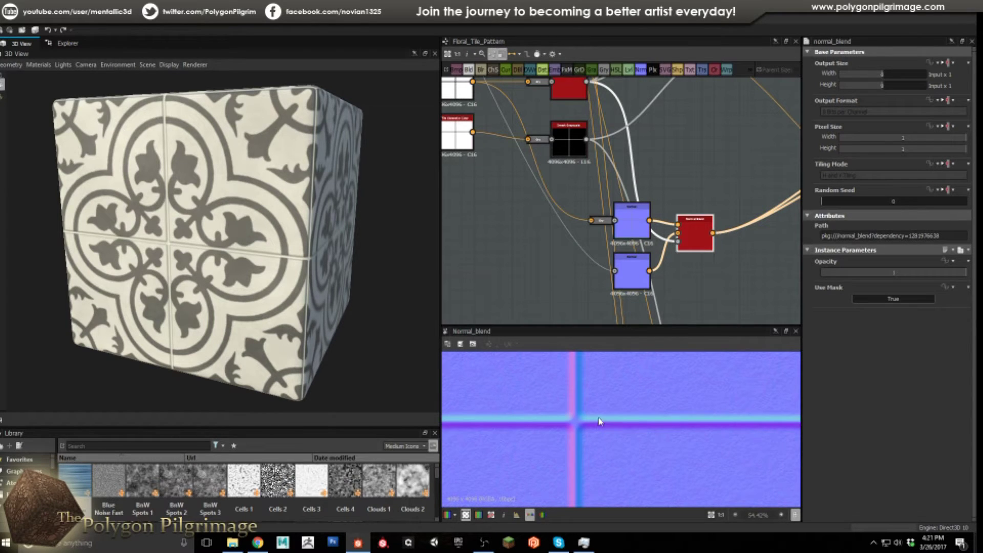
{"action": "scroll", "coordinate": [570, 403], "scroll_direction": "down", "scroll_amount": 3}
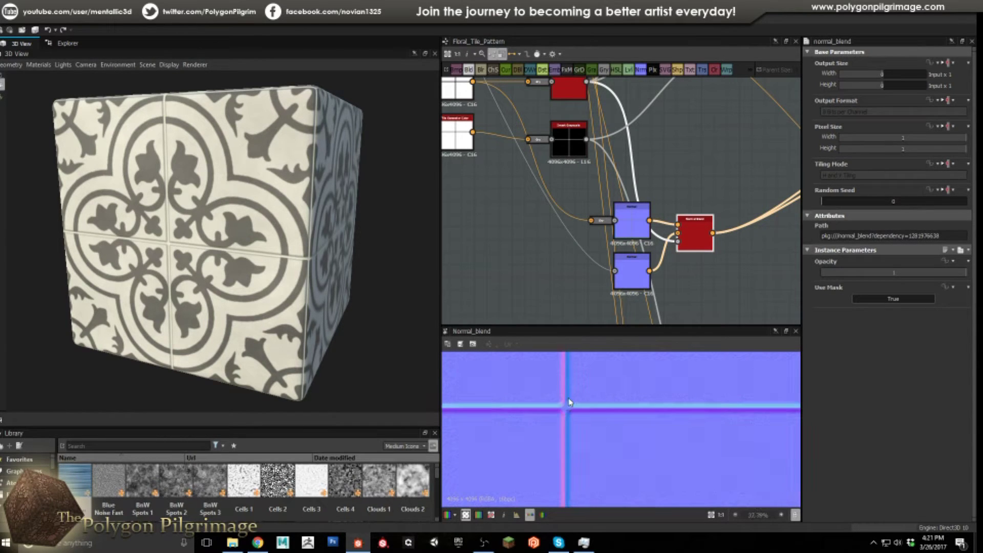
Step: Inspect the blended normal detail on the cube's tile surface and grout lines up close in the 3D view
{"action": "scroll", "coordinate": [257, 249], "scroll_direction": "up", "scroll_amount": 8}
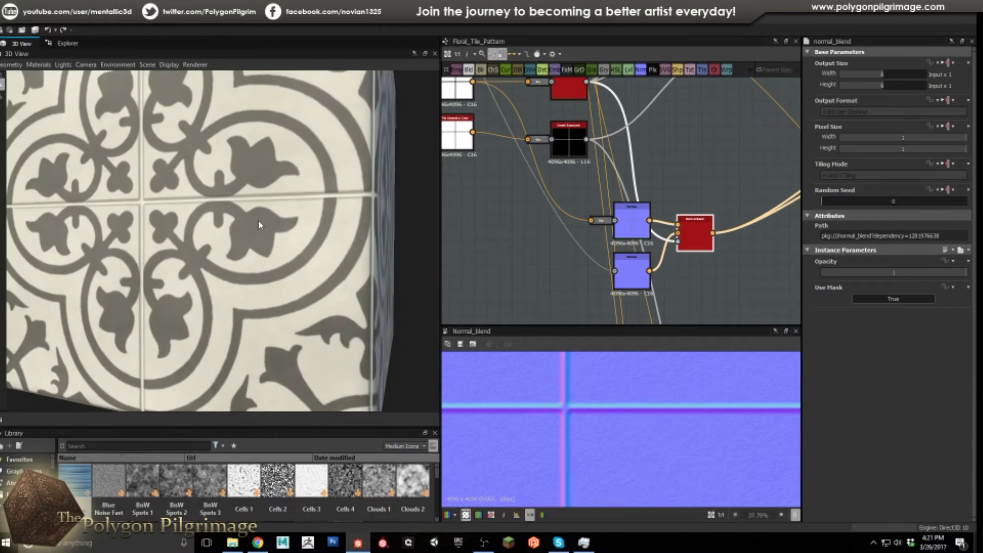
{"action": "scroll", "coordinate": [259, 224], "scroll_direction": "up", "scroll_amount": 5}
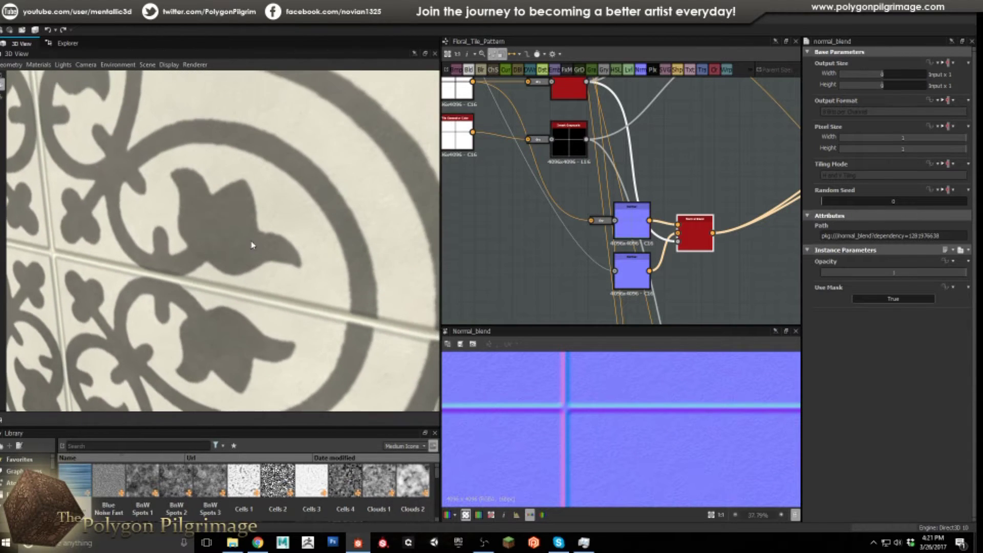
{"action": "scroll", "coordinate": [240, 227], "scroll_direction": "up", "scroll_amount": 1}
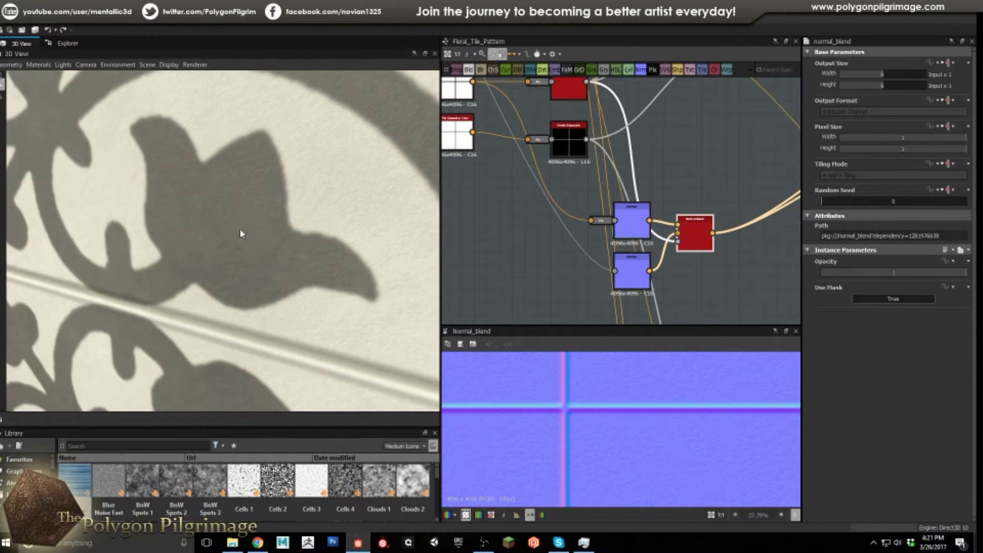
{"action": "scroll", "coordinate": [241, 228], "scroll_direction": "up", "scroll_amount": 3}
{"action": "scroll", "coordinate": [251, 231], "scroll_direction": "down", "scroll_amount": 5}
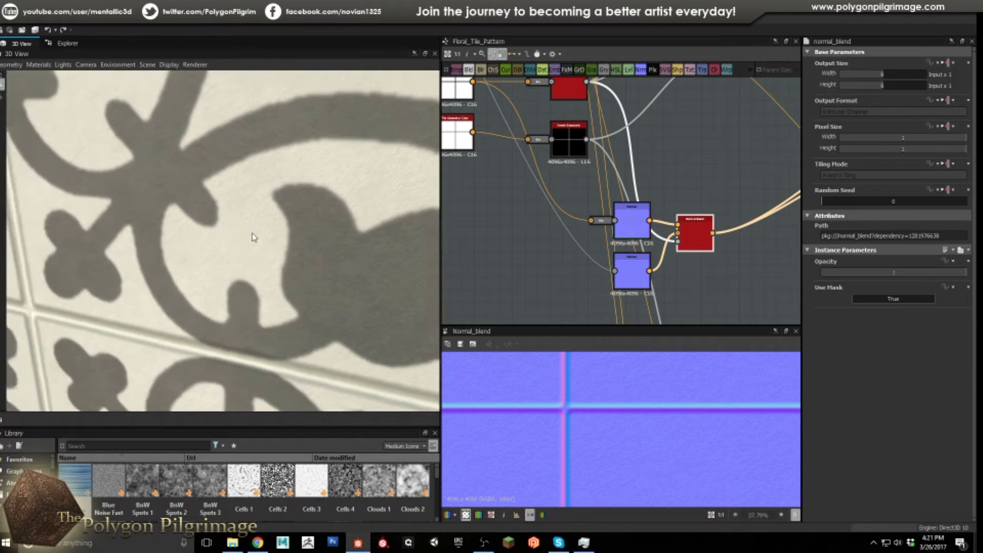
{"action": "scroll", "coordinate": [259, 238], "scroll_direction": "down", "scroll_amount": 3}
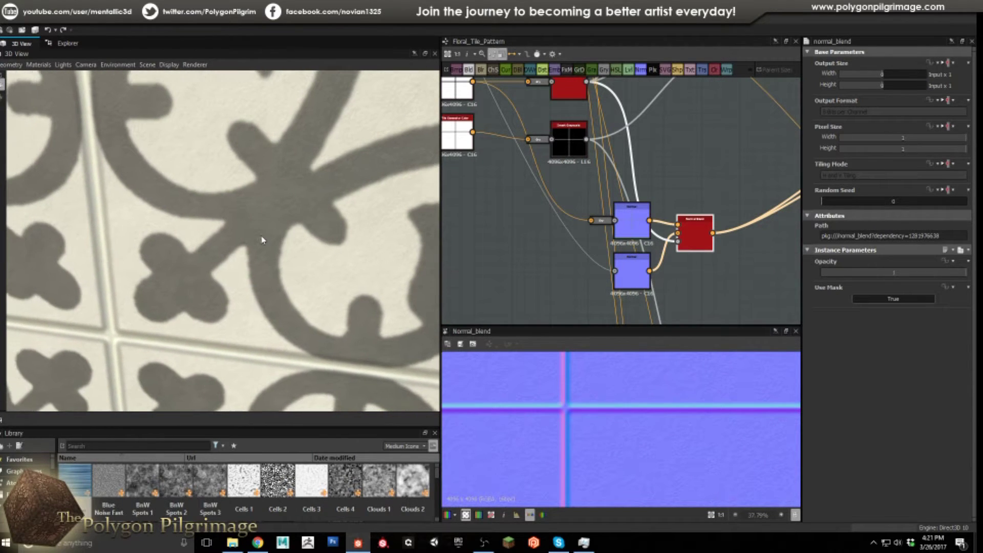
{"action": "scroll", "coordinate": [259, 235], "scroll_direction": "up", "scroll_amount": 4}
{"action": "scroll", "coordinate": [254, 230], "scroll_direction": "down", "scroll_amount": 8}
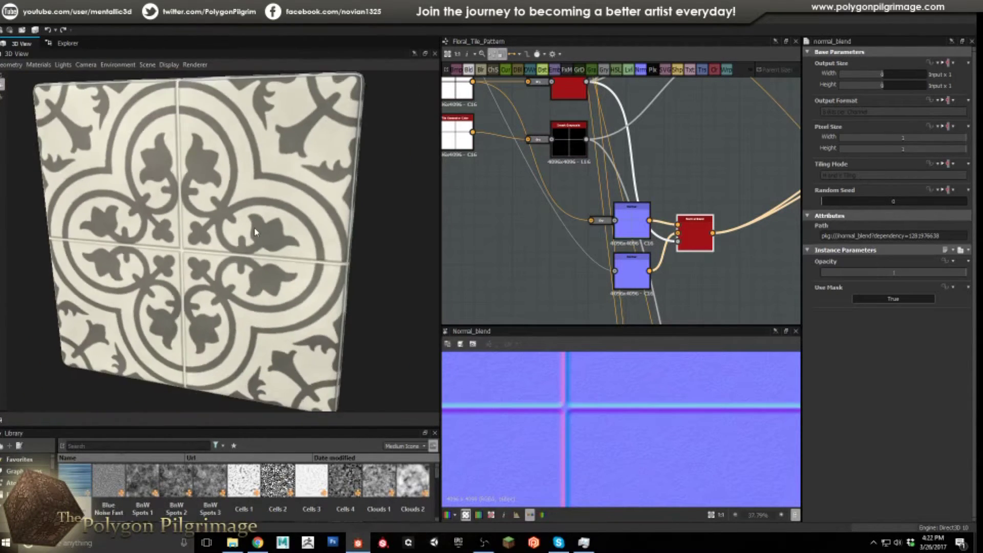
{"action": "scroll", "coordinate": [608, 200], "scroll_direction": "down", "scroll_amount": 2}
Step: Examine the column of output nodes and the connections that feed the base color and normal outputs
{"action": "scroll", "coordinate": [608, 200], "scroll_direction": "down", "scroll_amount": 4}
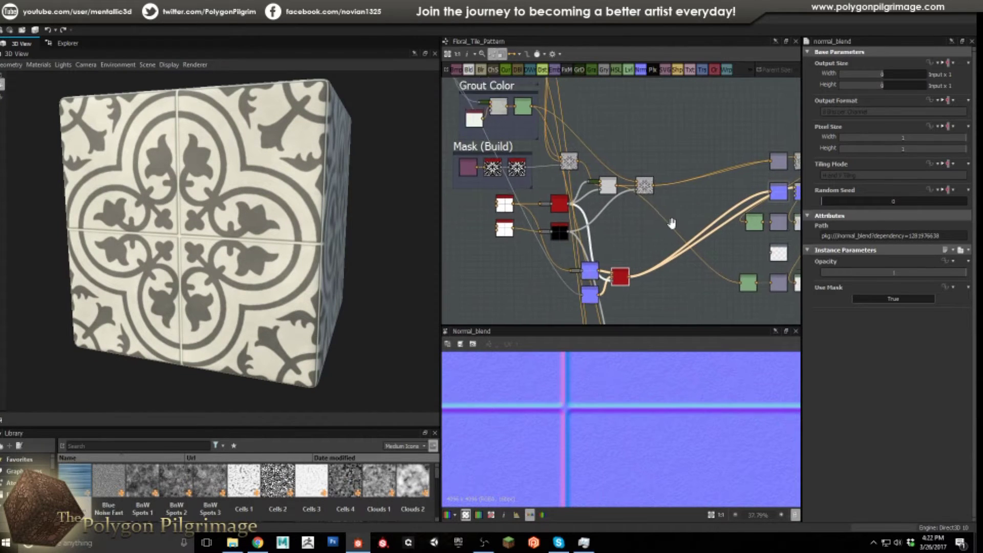
{"action": "scroll", "coordinate": [634, 216], "scroll_direction": "up", "scroll_amount": 3}
{"action": "scroll", "coordinate": [651, 219], "scroll_direction": "down", "scroll_amount": 3}
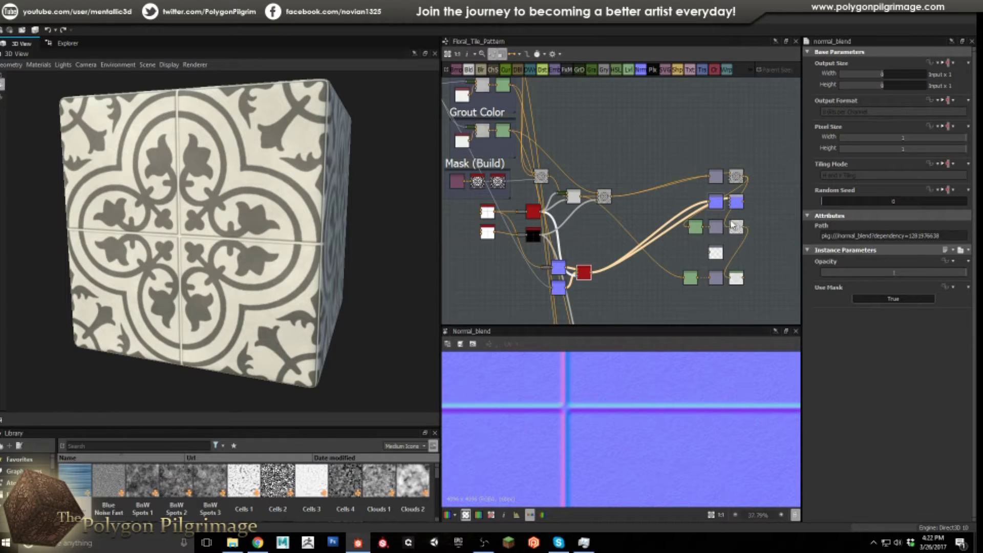
{"action": "scroll", "coordinate": [757, 213], "scroll_direction": "up", "scroll_amount": 3}
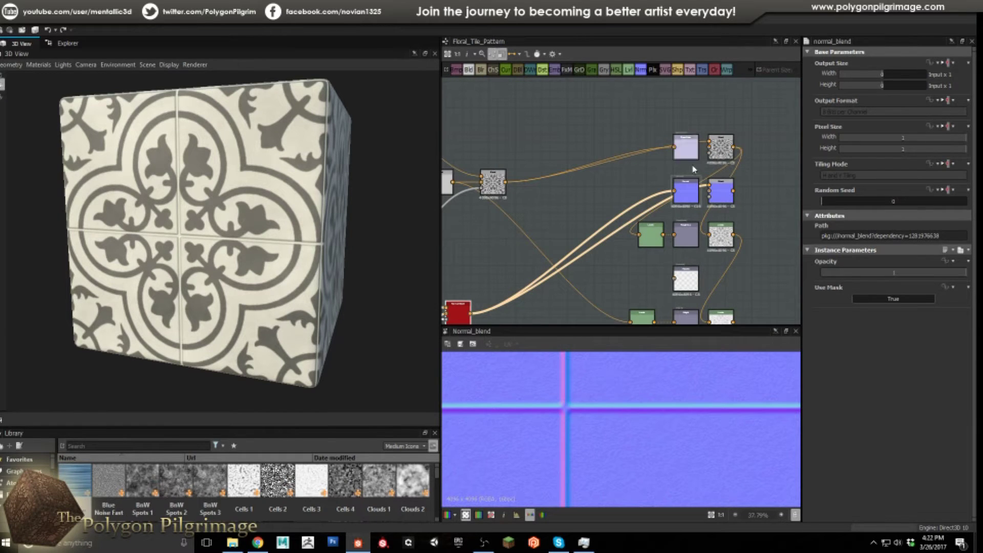
{"action": "middle_click_drag", "start_coordinate": [685, 175], "coordinate": [673, 144]}
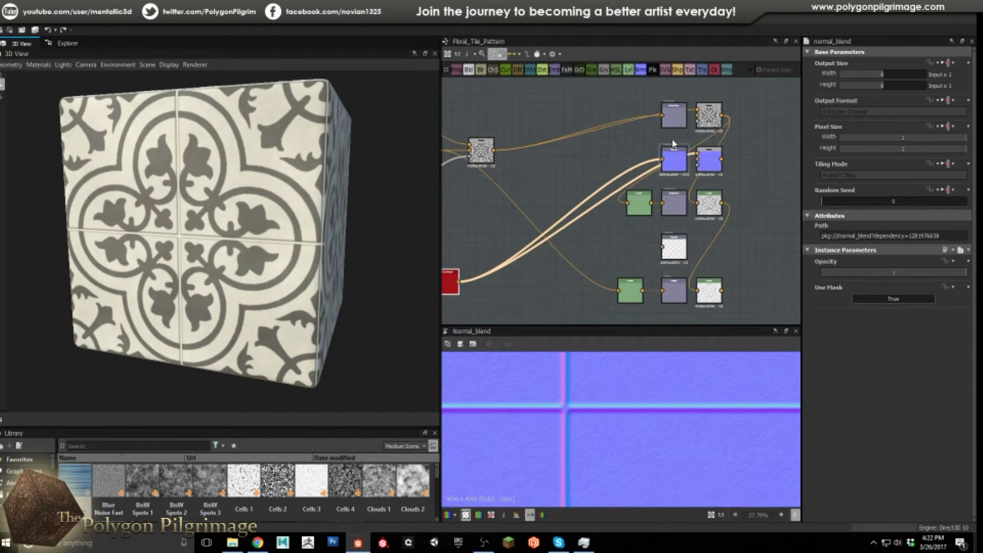
{"action": "left_click_drag", "start_coordinate": [674, 85], "coordinate": [676, 301]}
{"action": "left_click", "coordinate": [675, 247]}
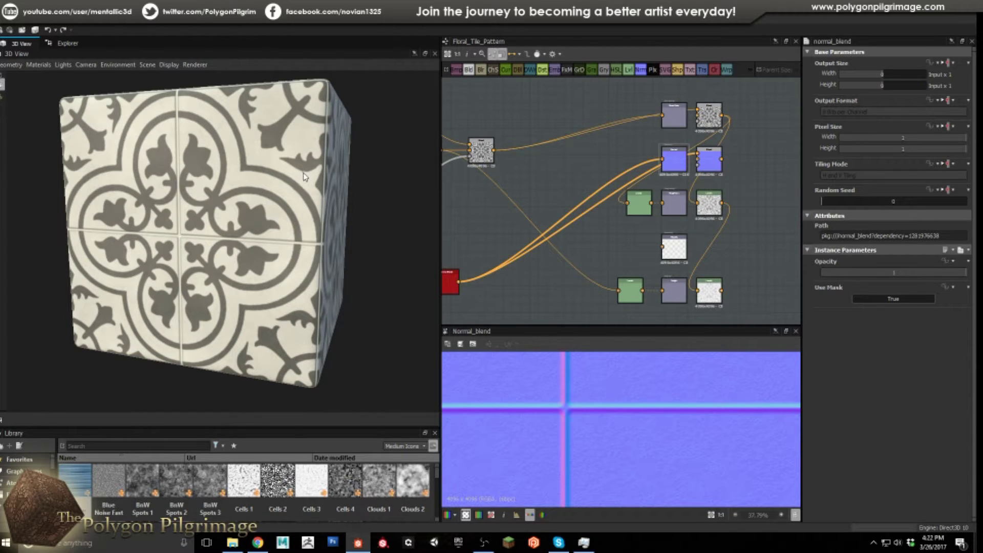
Step: Examine the Roughness, Metallic and Height outputs up close, along with the Levels nodes beside them
{"action": "left_click_drag", "start_coordinate": [304, 176], "coordinate": [337, 169]}
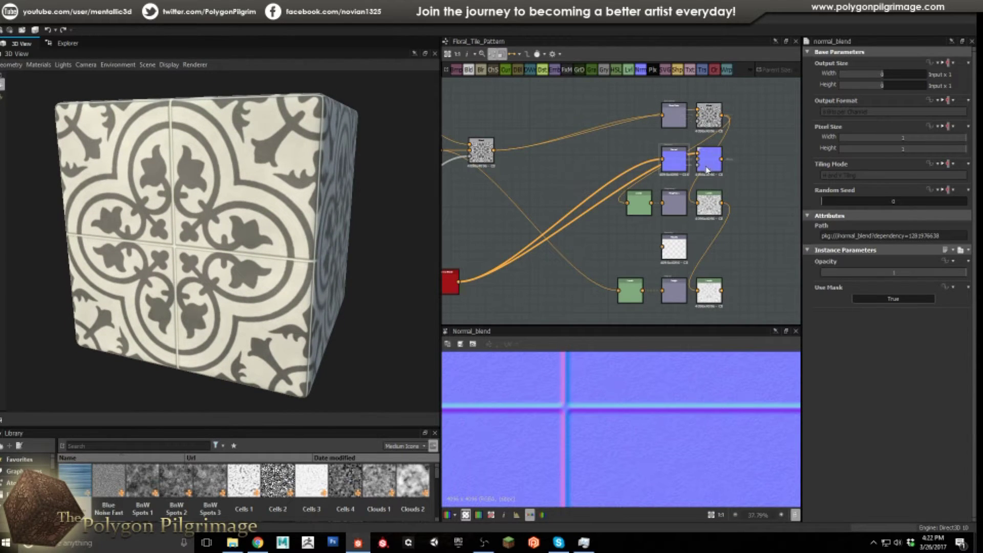
{"action": "scroll", "coordinate": [710, 204], "scroll_direction": "up", "scroll_amount": 1}
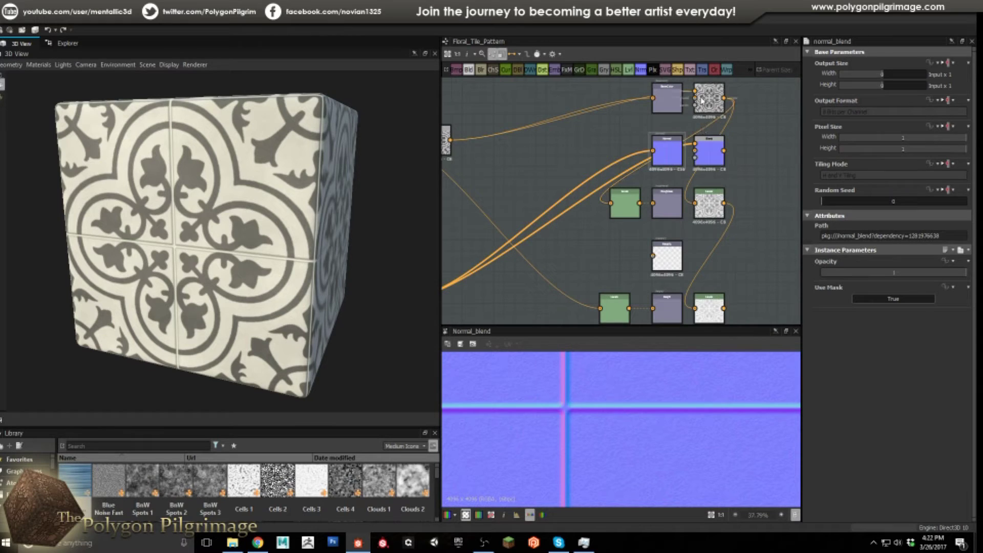
{"action": "scroll", "coordinate": [680, 204], "scroll_direction": "up", "scroll_amount": 3}
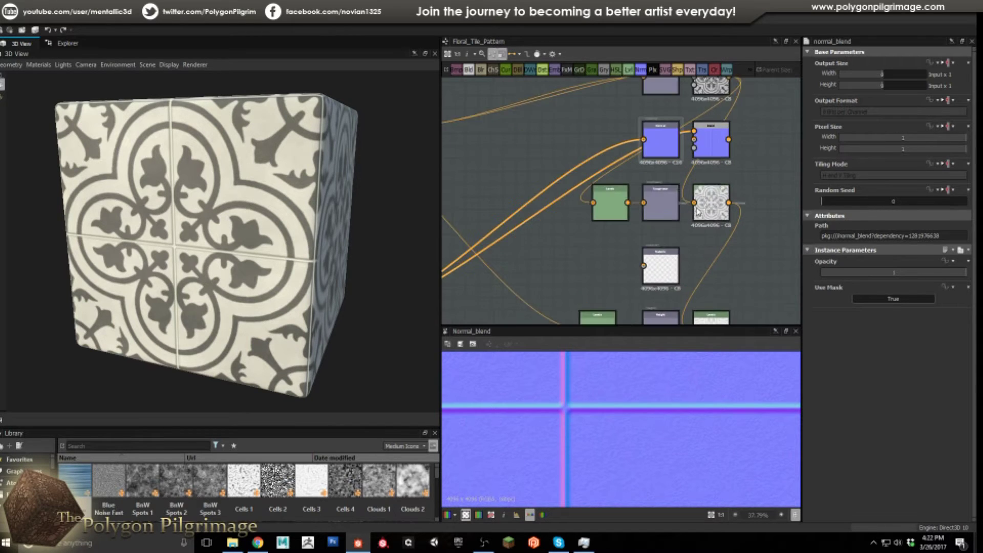
{"action": "middle_click_drag", "start_coordinate": [680, 204], "coordinate": [669, 180]}
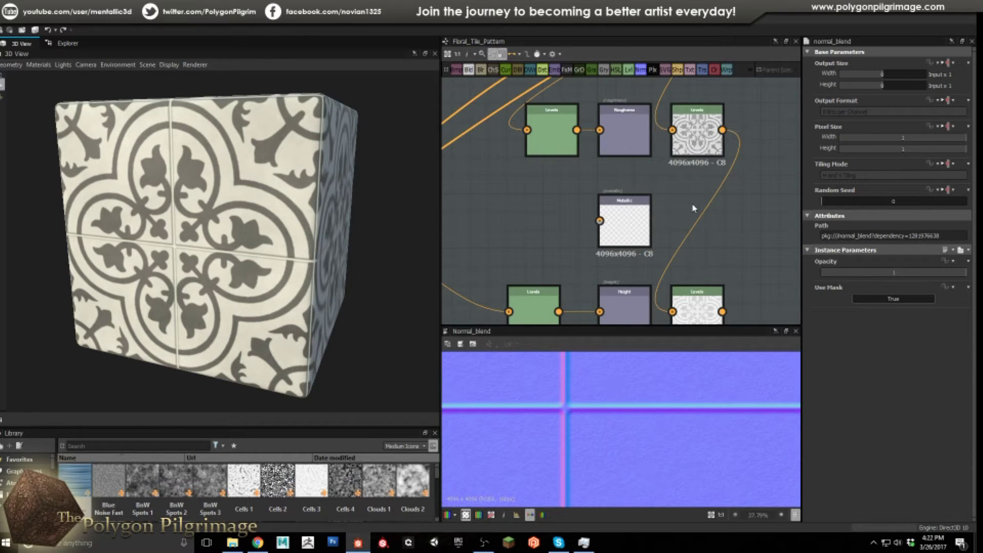
{"action": "scroll", "coordinate": [691, 174], "scroll_direction": "down", "scroll_amount": 5}
{"action": "scroll", "coordinate": [717, 226], "scroll_direction": "up", "scroll_amount": 4}
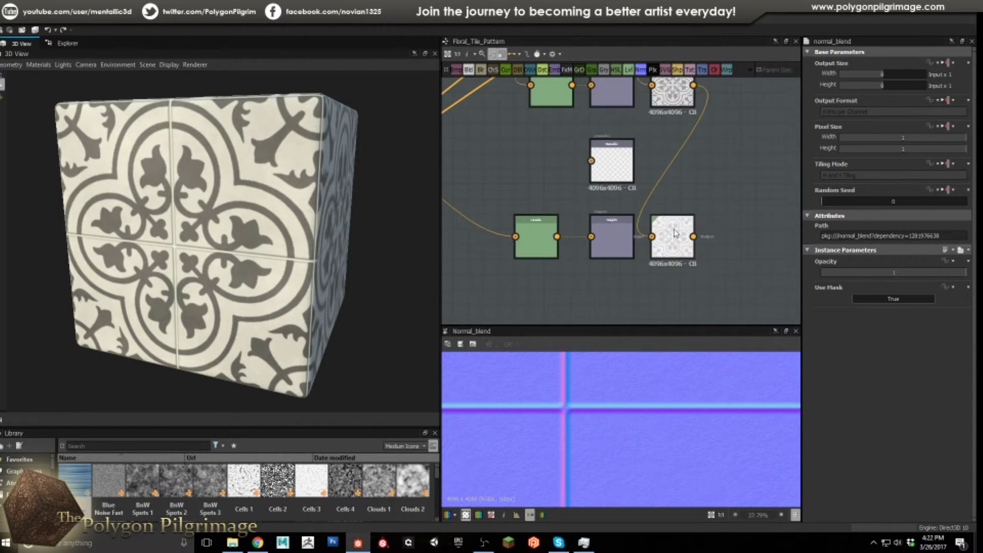
Step: Show the last Blend node at the end of the lower pattern branch on the cube in the 3D view
{"action": "scroll", "coordinate": [664, 239], "scroll_direction": "down", "scroll_amount": 6}
{"action": "middle_click_drag", "start_coordinate": [625, 213], "coordinate": [701, 223]}
{"action": "scroll", "coordinate": [701, 223], "scroll_direction": "down", "scroll_amount": 1}
{"action": "middle_click_drag", "start_coordinate": [633, 220], "coordinate": [609, 263]}
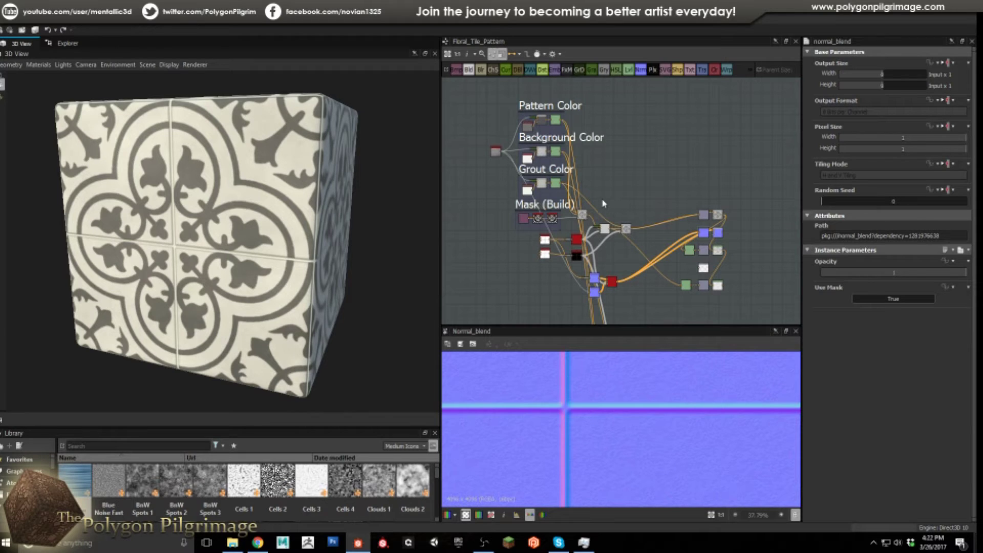
{"action": "scroll", "coordinate": [629, 242], "scroll_direction": "up", "scroll_amount": 5}
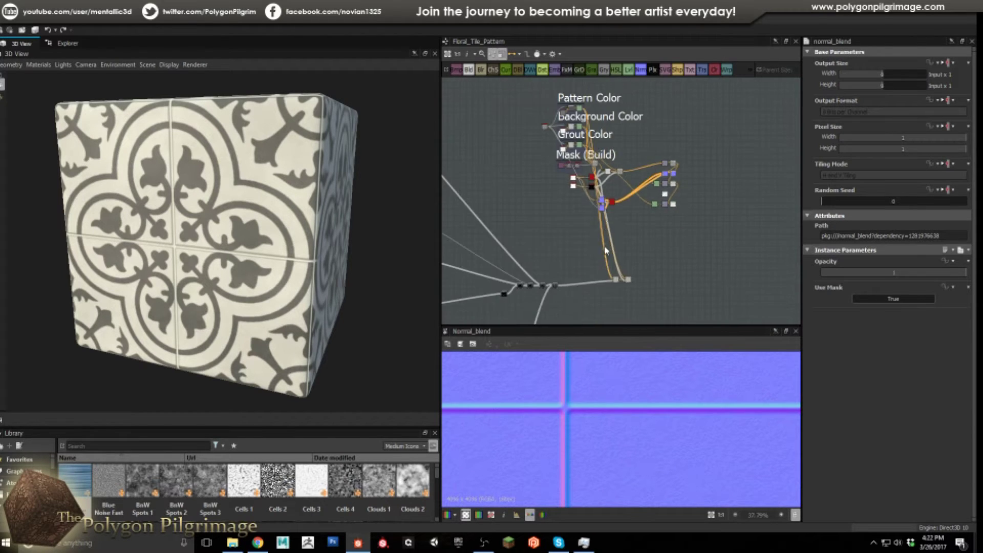
{"action": "scroll", "coordinate": [639, 243], "scroll_direction": "up", "scroll_amount": 2}
{"action": "scroll", "coordinate": [639, 243], "scroll_direction": "down", "scroll_amount": 2}
{"action": "scroll", "coordinate": [639, 243], "scroll_direction": "up", "scroll_amount": 1}
{"action": "left_click_drag", "start_coordinate": [630, 235], "coordinate": [336, 252]}
{"action": "left_click", "coordinate": [368, 237]}
{"action": "left_click_drag", "start_coordinate": [275, 264], "coordinate": [296, 268]}
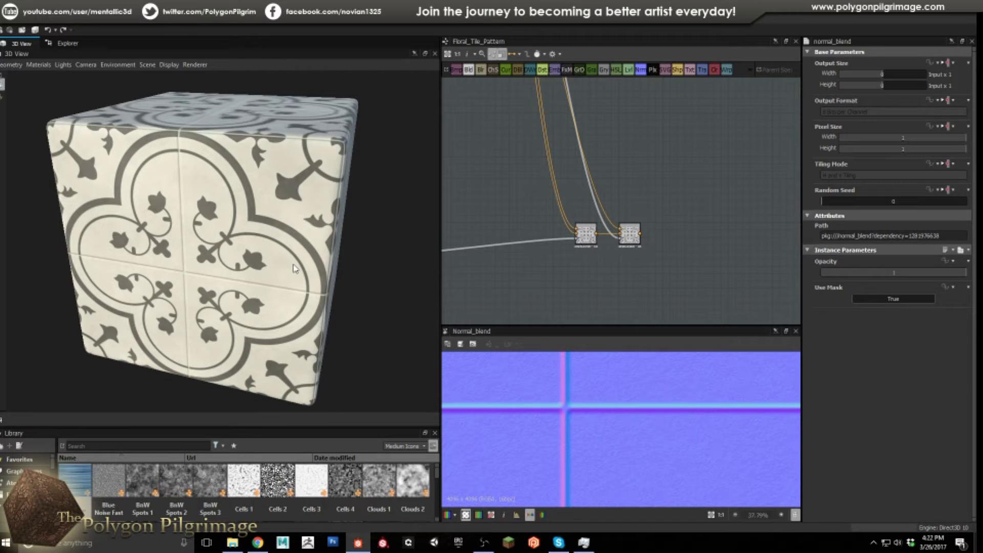
{"action": "left_click_drag", "start_coordinate": [290, 267], "coordinate": [311, 244]}
Step: Preview the Shape, upper Transformation 2D and Blend nodes in the Ring (Generation) group to review how the ring is built
{"action": "scroll", "coordinate": [625, 200], "scroll_direction": "down", "scroll_amount": 10}
{"action": "scroll", "coordinate": [636, 199], "scroll_direction": "up", "scroll_amount": 8}
{"action": "scroll", "coordinate": [628, 194], "scroll_direction": "up", "scroll_amount": 6}
{"action": "scroll", "coordinate": [523, 237], "scroll_direction": "down", "scroll_amount": 3}
{"action": "scroll", "coordinate": [573, 210], "scroll_direction": "up", "scroll_amount": 5}
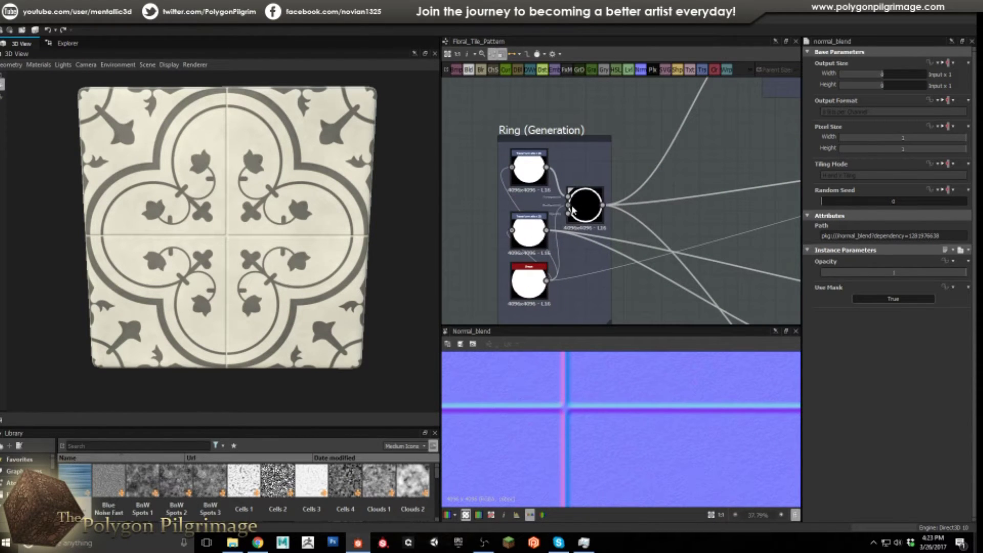
{"action": "double_click", "coordinate": [529, 281]}
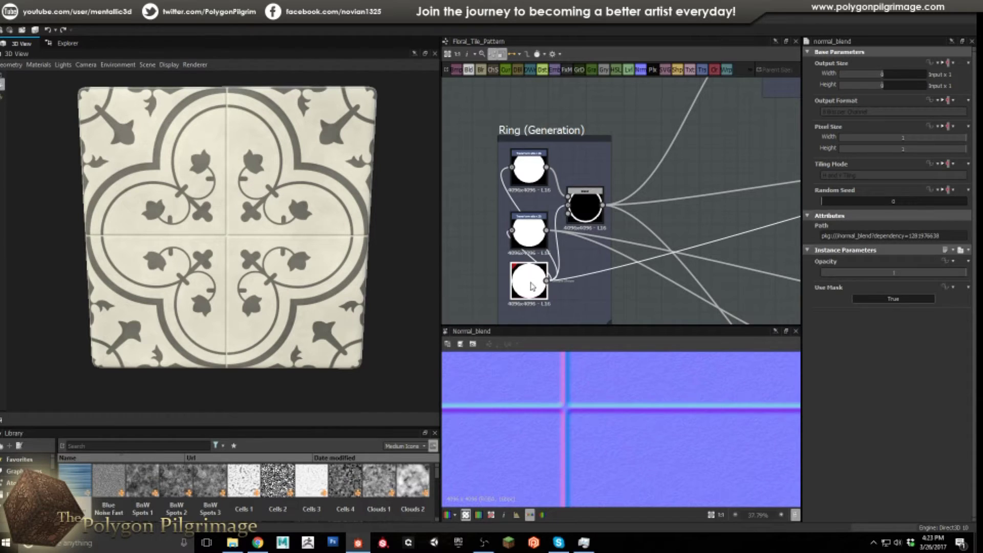
{"action": "scroll", "coordinate": [615, 413], "scroll_direction": "down", "scroll_amount": 5}
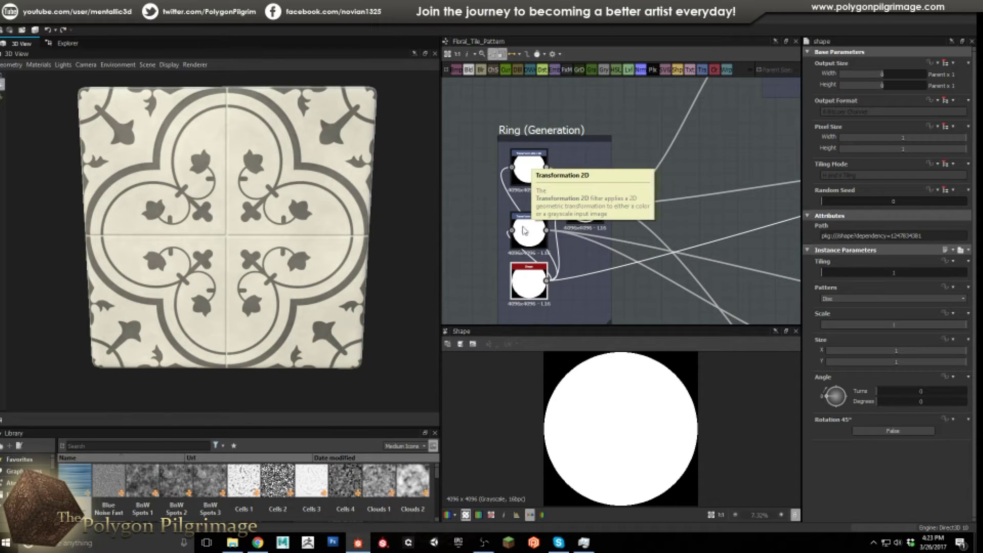
{"action": "double_click", "coordinate": [530, 165]}
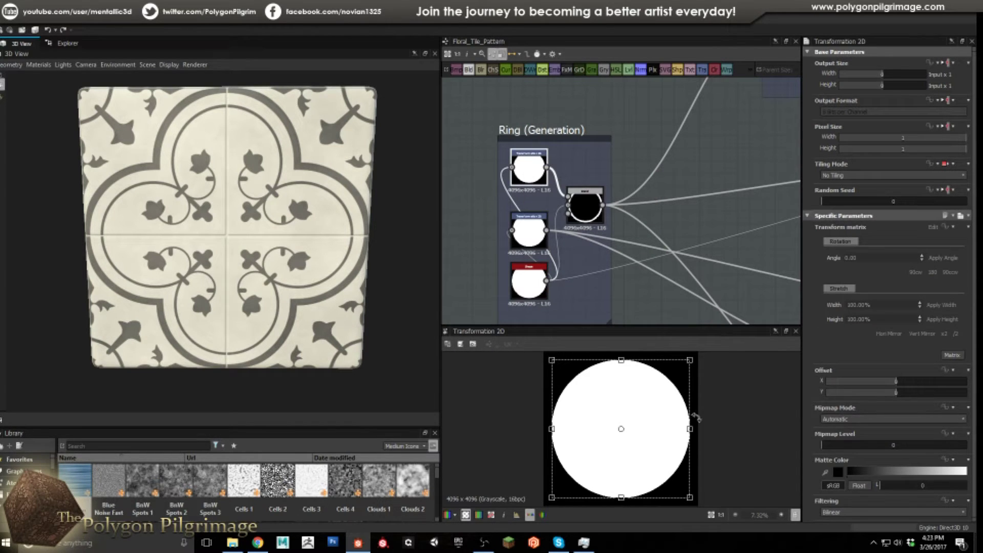
{"action": "double_click", "coordinate": [587, 213]}
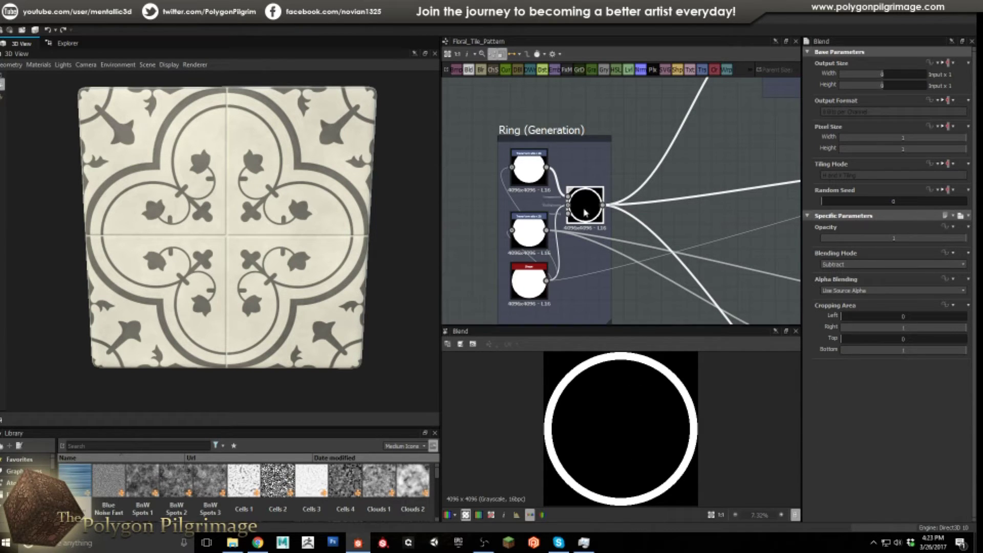
Step: Preview the Blend node that crops the ring in the Flower Stems group and check its cropping settings
{"action": "scroll", "coordinate": [575, 166], "scroll_direction": "down", "scroll_amount": 5}
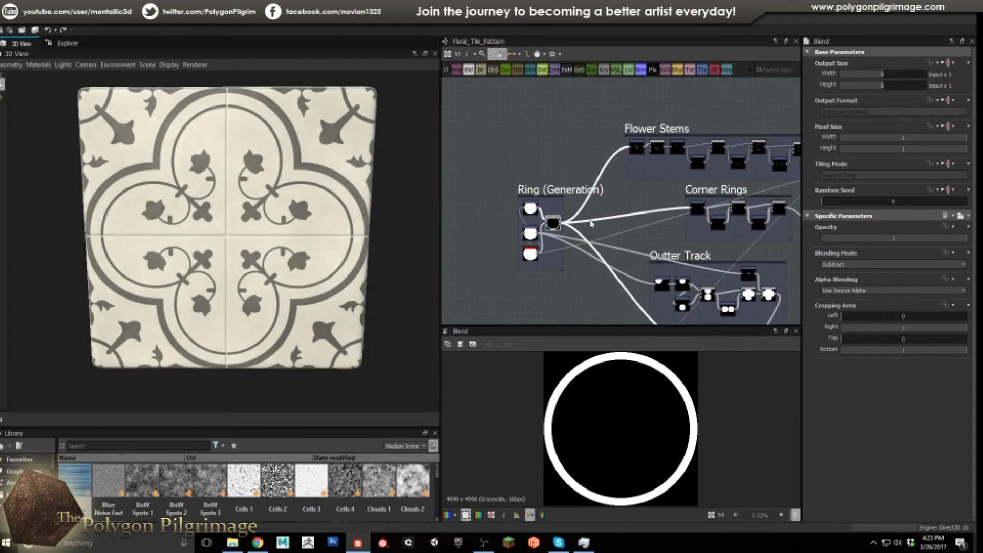
{"action": "middle_click_drag", "start_coordinate": [627, 216], "coordinate": [460, 240]}
{"action": "scroll", "coordinate": [616, 202], "scroll_direction": "up", "scroll_amount": 1}
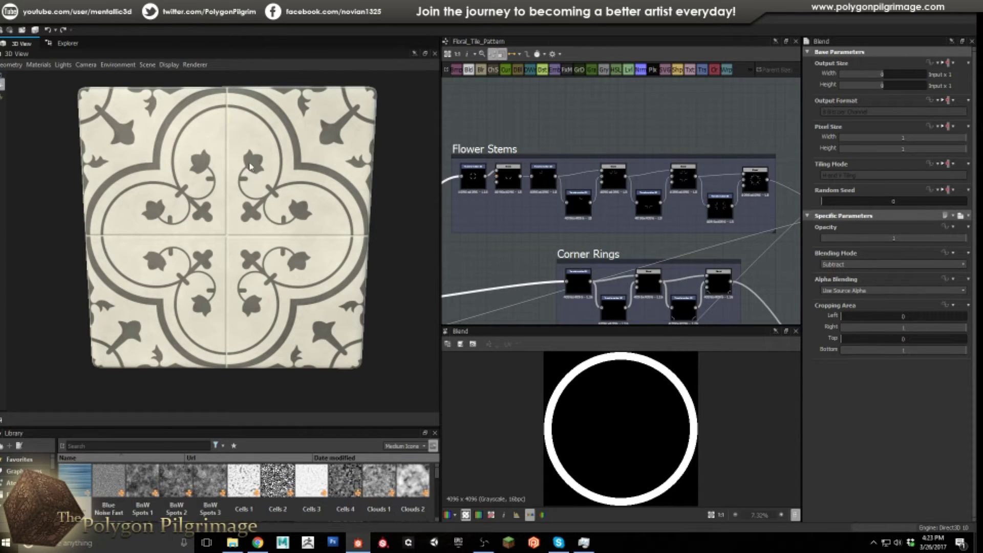
{"action": "left_click", "coordinate": [473, 177]}
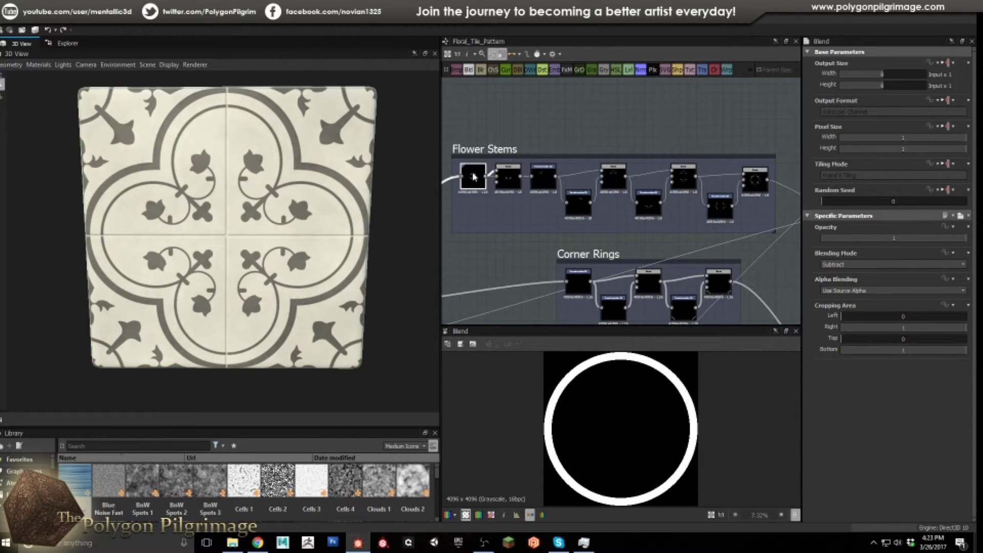
{"action": "left_click", "coordinate": [504, 183]}
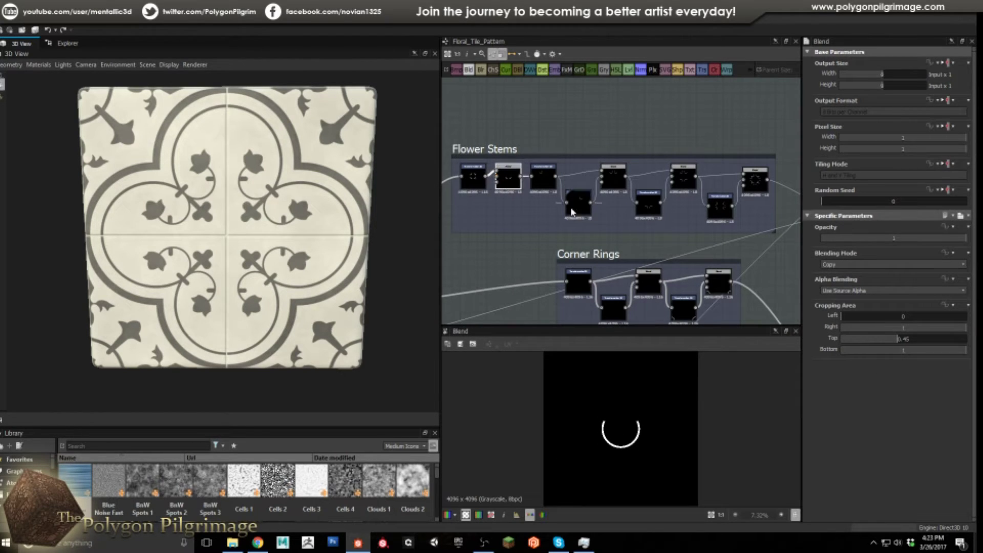
{"action": "scroll", "coordinate": [502, 180], "scroll_direction": "up", "scroll_amount": 1}
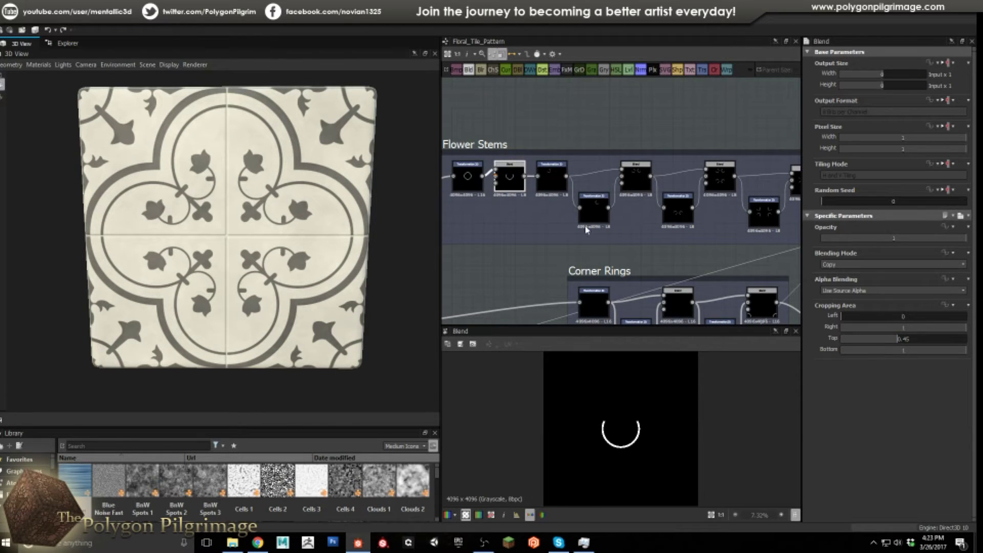
Step: Preview the Transformation 2D and Blend nodes following the crop in the Flower Stems group to review how the arc is placed and mirrored
{"action": "double_click", "coordinate": [549, 183]}
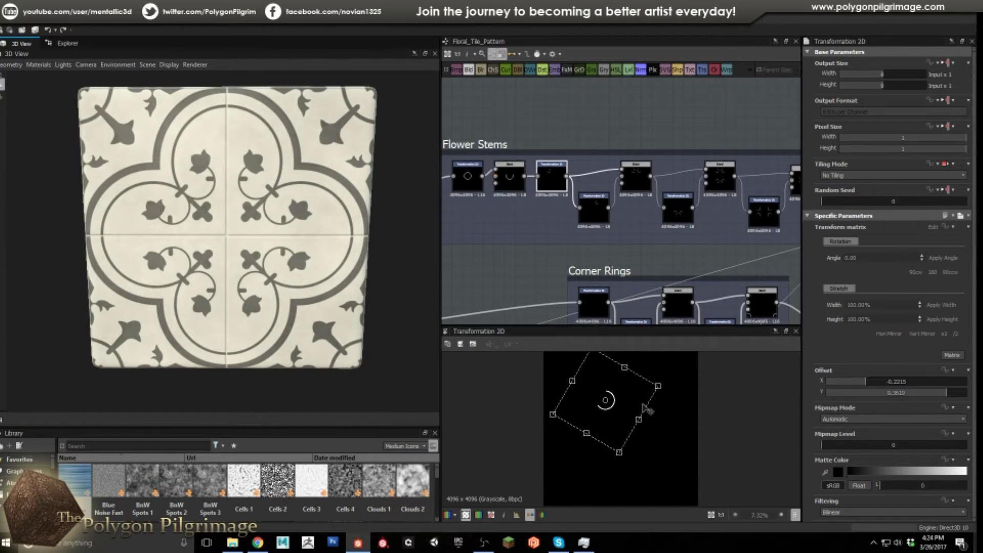
{"action": "left_click", "coordinate": [637, 171]}
{"action": "left_click", "coordinate": [590, 202]}
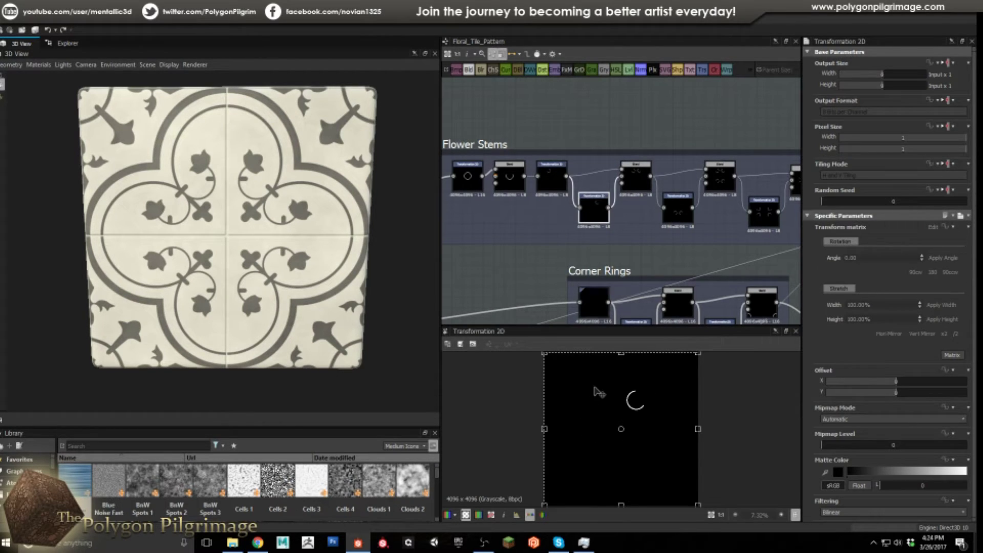
{"action": "left_click", "coordinate": [636, 179]}
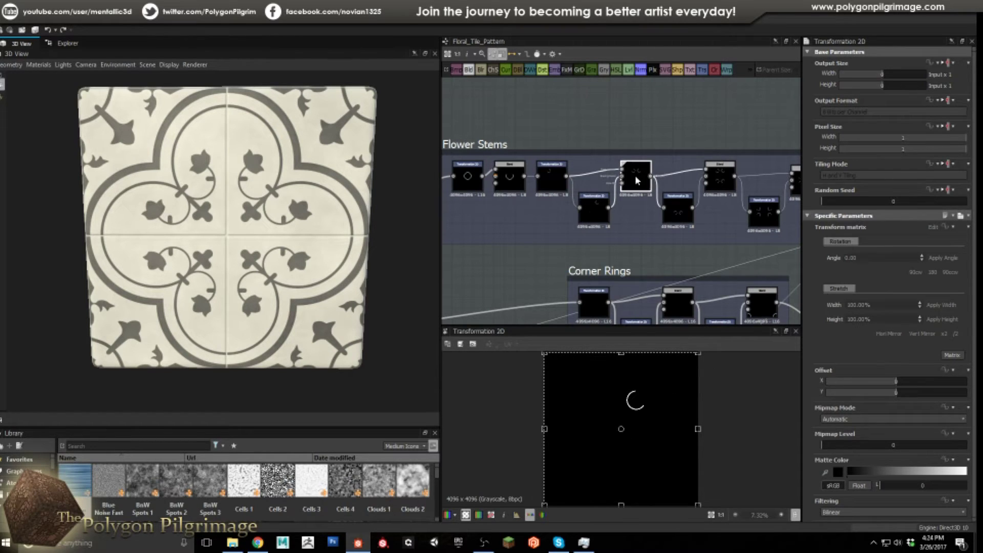
{"action": "left_click", "coordinate": [680, 214]}
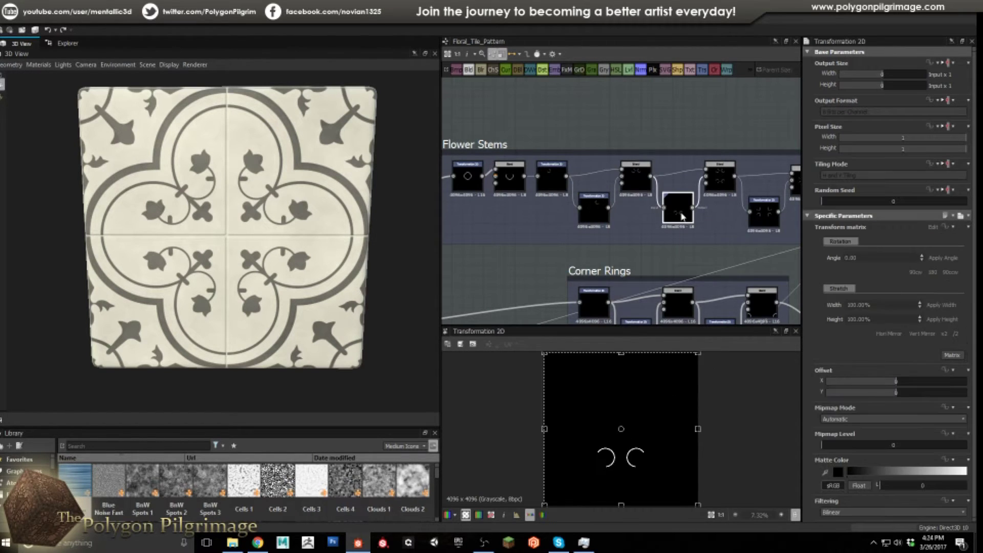
{"action": "left_click", "coordinate": [720, 176]}
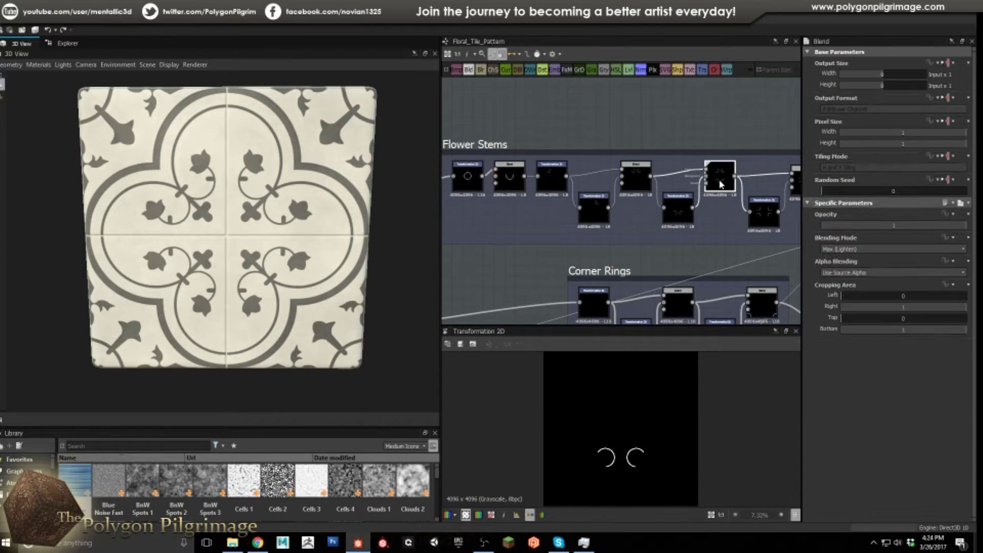
Step: Preview the last Transformation 2D and Blend nodes of the Flower Stems group and examine the combined stems up close
{"action": "middle_click_drag", "start_coordinate": [726, 241], "coordinate": [634, 231]}
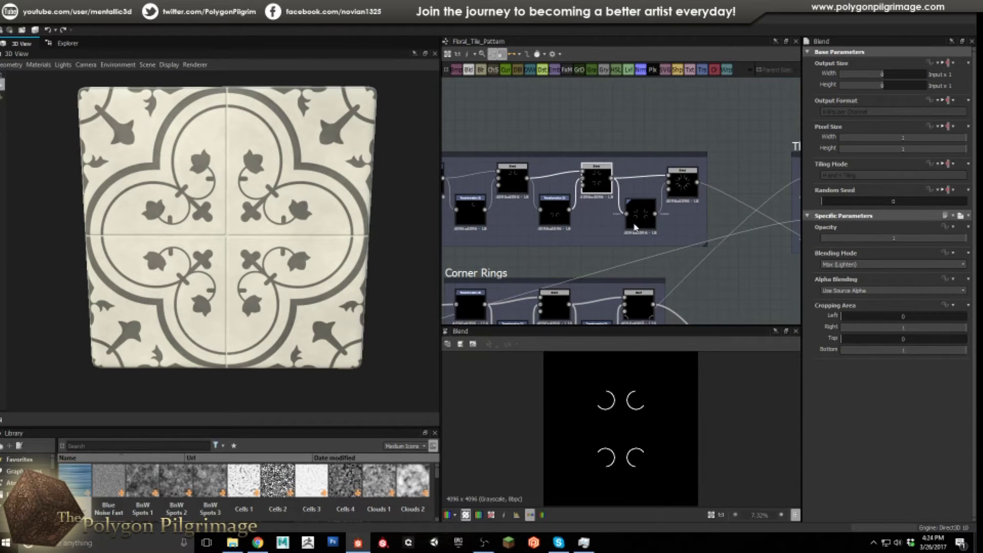
{"action": "left_click", "coordinate": [646, 221]}
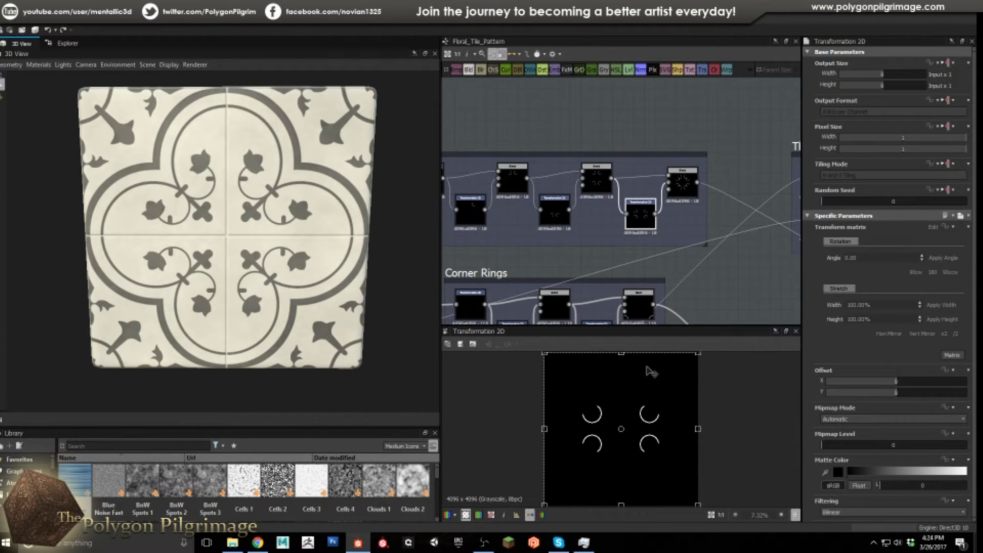
{"action": "left_click", "coordinate": [685, 177]}
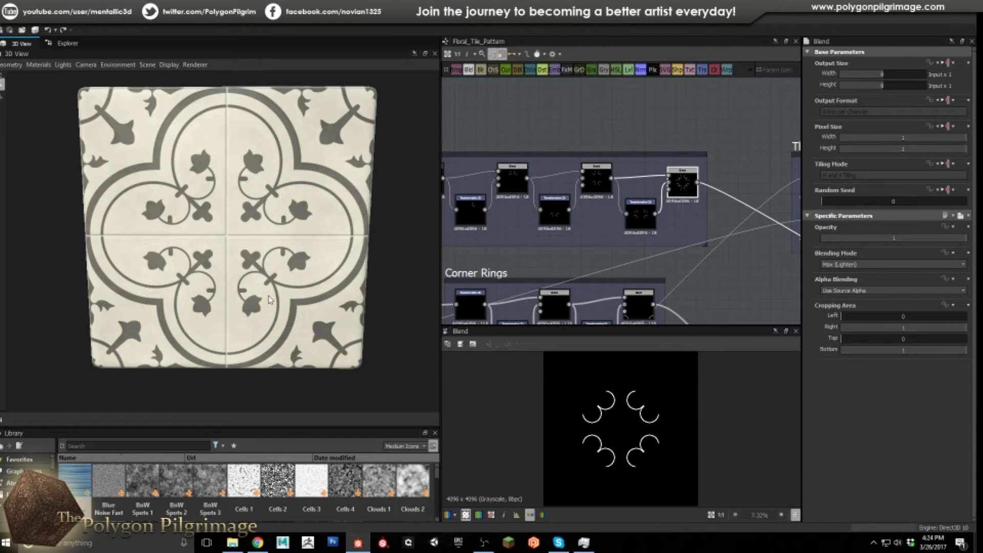
{"action": "scroll", "coordinate": [699, 207], "scroll_direction": "down", "scroll_amount": 3}
{"action": "scroll", "coordinate": [614, 420], "scroll_direction": "up", "scroll_amount": 3}
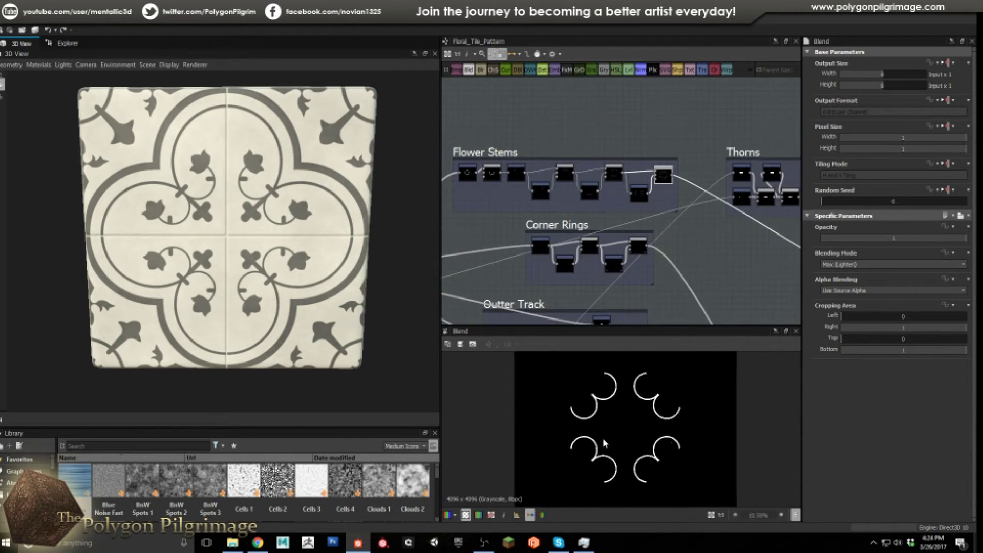
Step: Preview the two Transformation 2D nodes that feed the first Blend in the Thorns group
{"action": "middle_click_drag", "start_coordinate": [649, 288], "coordinate": [507, 243]}
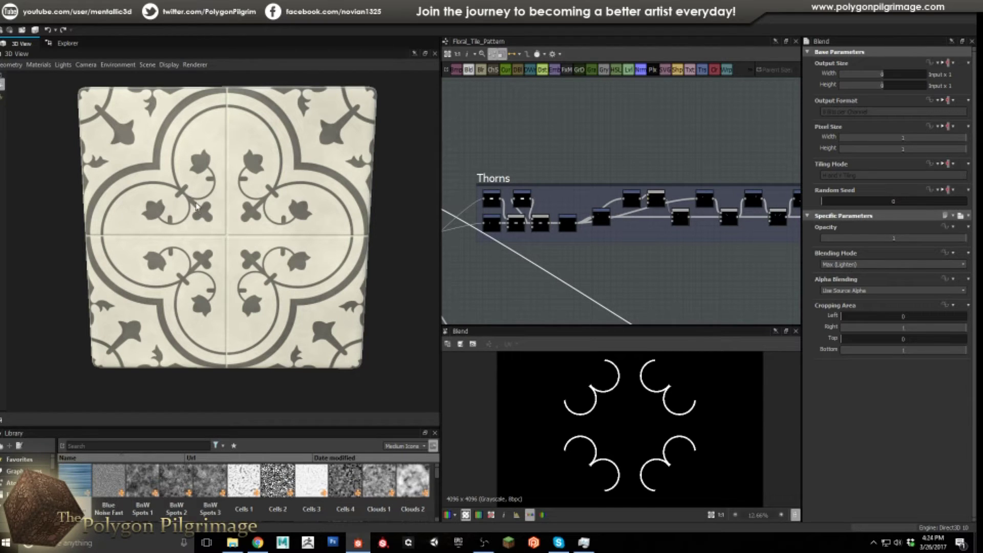
{"action": "scroll", "coordinate": [578, 228], "scroll_direction": "up", "scroll_amount": 5}
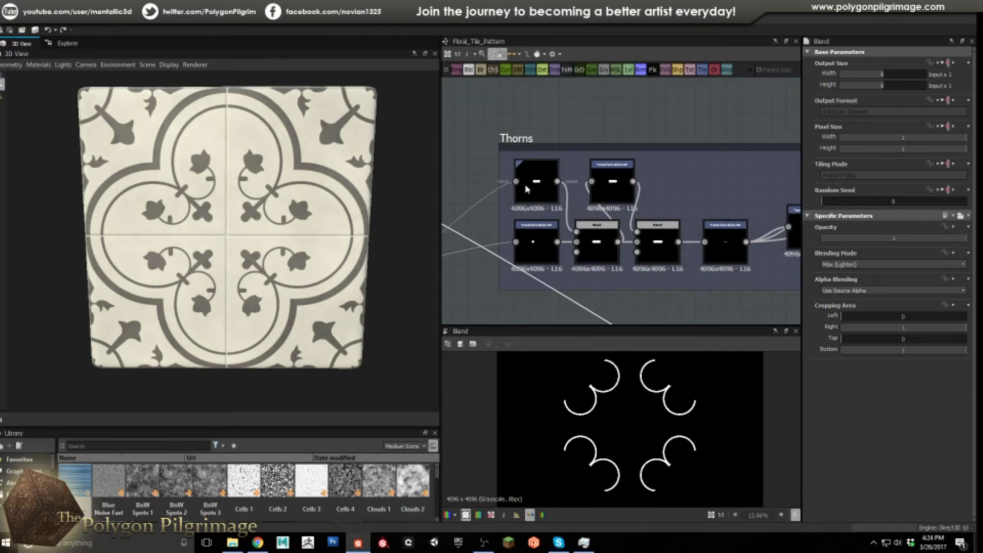
{"action": "left_click", "coordinate": [534, 250]}
{"action": "left_click", "coordinate": [535, 183]}
{"action": "scroll", "coordinate": [560, 265], "scroll_direction": "down", "scroll_amount": 5}
{"action": "middle_click_drag", "start_coordinate": [561, 265], "coordinate": [563, 210]}
{"action": "scroll", "coordinate": [567, 220], "scroll_direction": "up", "scroll_amount": 2}
{"action": "scroll", "coordinate": [568, 220], "scroll_direction": "up", "scroll_amount": 3}
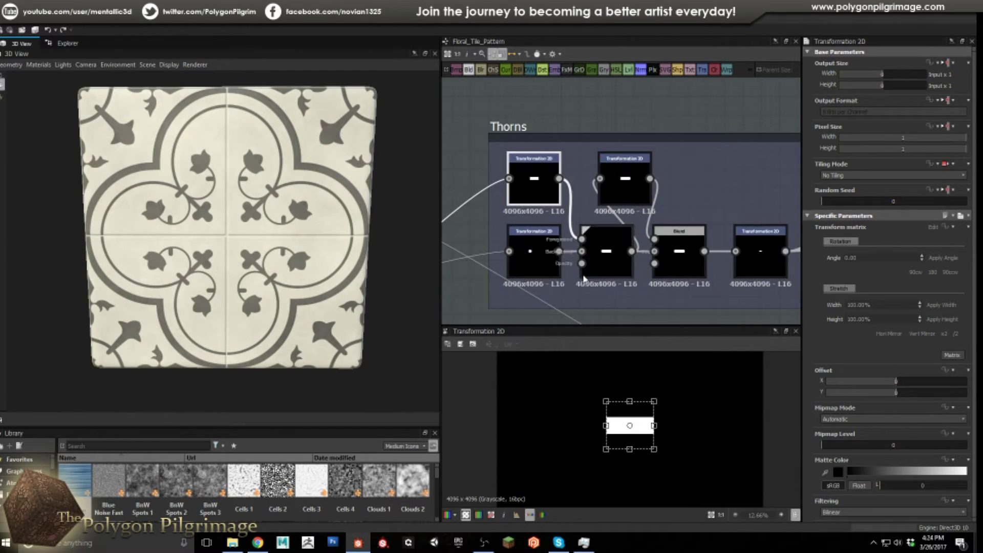
Step: Preview the first two Blend nodes and the upper Transformation 2D between them in the Thorns group to review how the rounded bar is built
{"action": "left_click", "coordinate": [609, 263]}
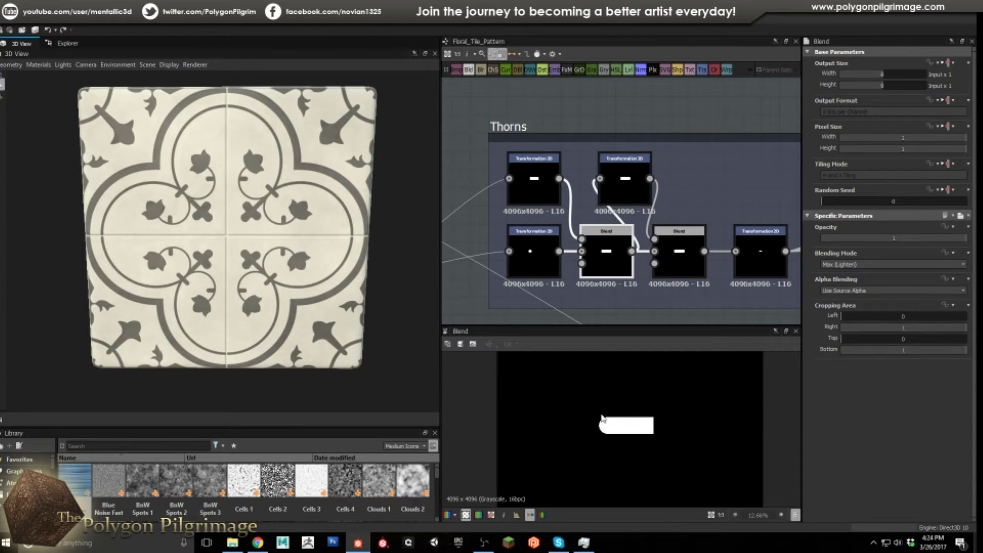
{"action": "left_click", "coordinate": [625, 192]}
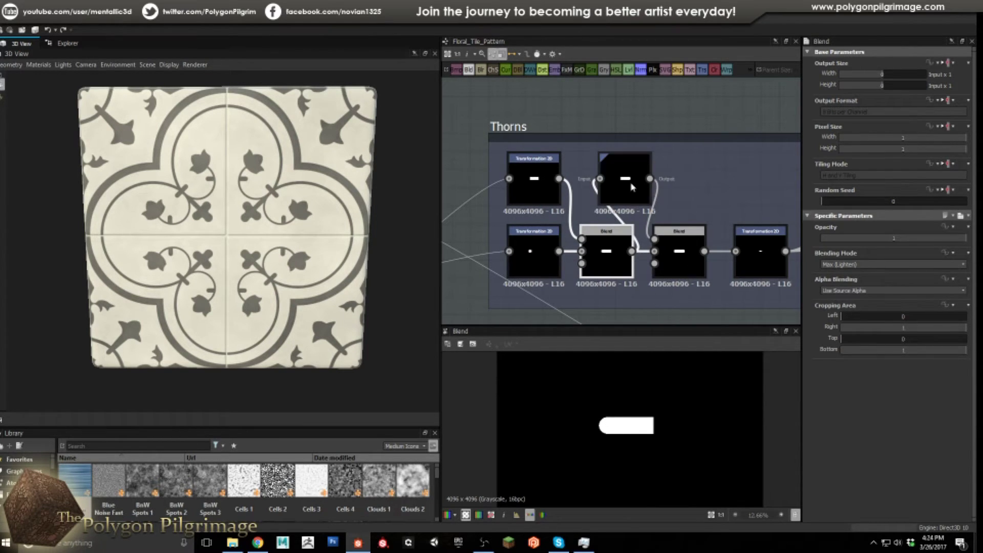
{"action": "left_click", "coordinate": [679, 251]}
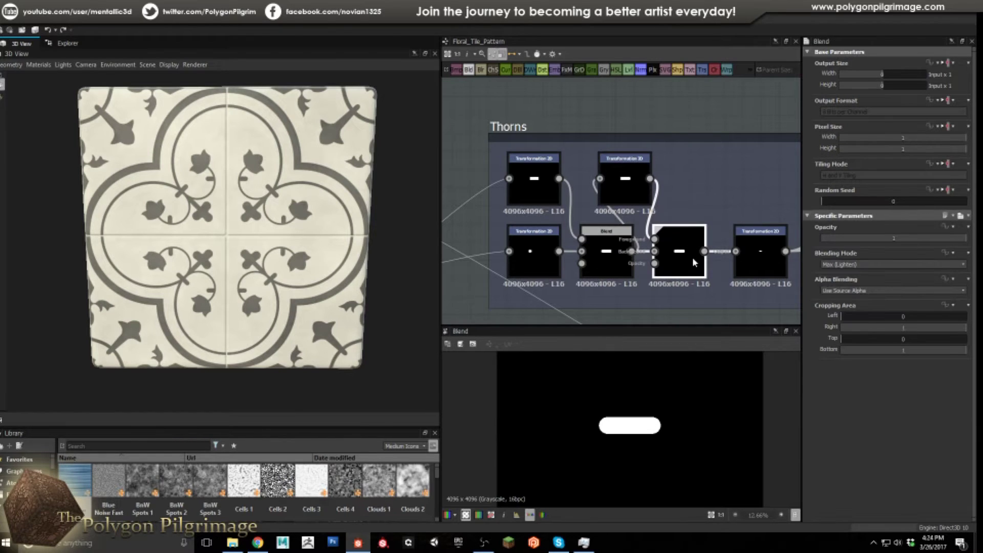
Step: Preview the Transformation 2D that shrinks the rounded bar in the Thorns group and examine the nodes branching off it
{"action": "middle_click_drag", "start_coordinate": [743, 219], "coordinate": [680, 193]}
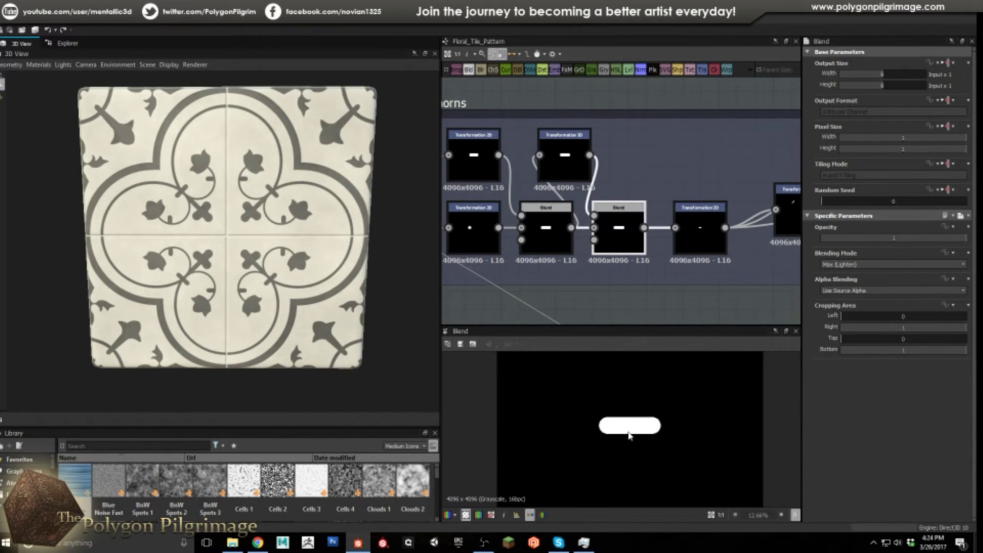
{"action": "left_click", "coordinate": [697, 232]}
{"action": "middle_click_drag", "start_coordinate": [715, 274], "coordinate": [591, 264]}
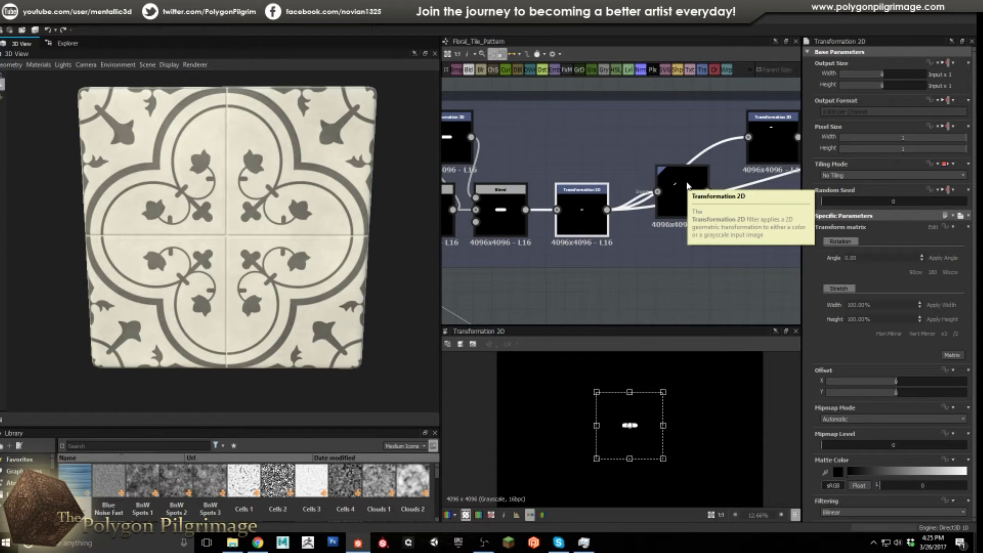
{"action": "middle_click_drag", "start_coordinate": [680, 273], "coordinate": [642, 273]}
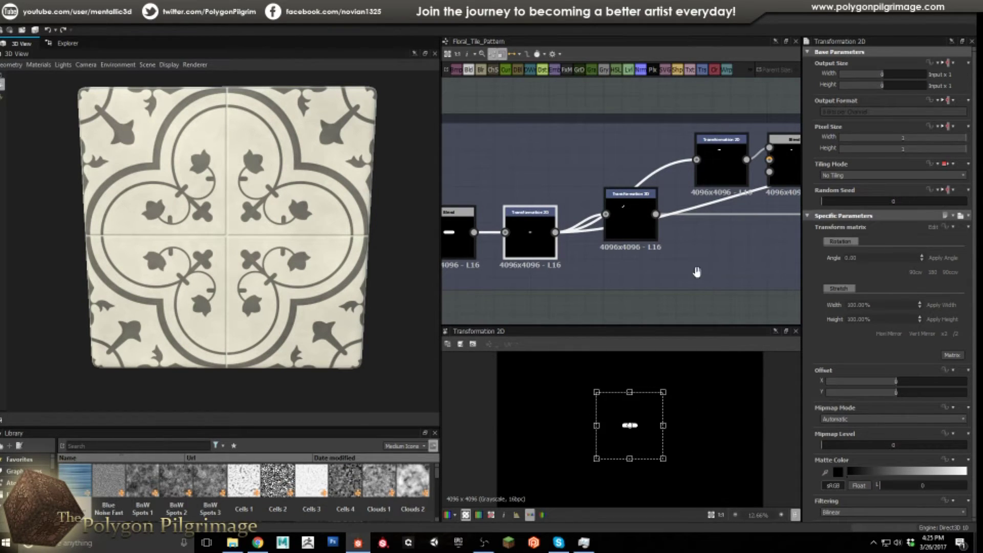
{"action": "middle_click_drag", "start_coordinate": [572, 220], "coordinate": [588, 227]}
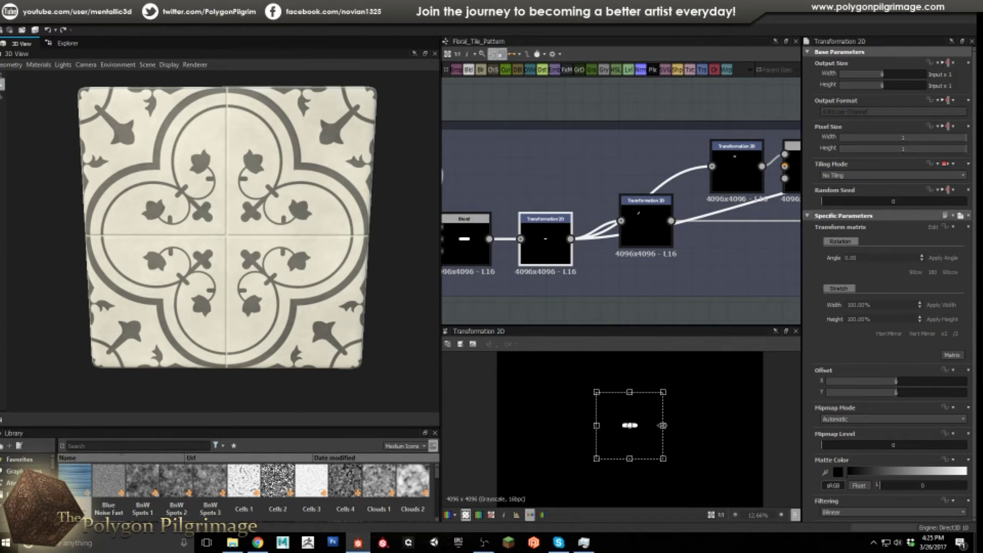
{"action": "middle_click_drag", "start_coordinate": [726, 279], "coordinate": [628, 291]}
{"action": "middle_click_drag", "start_coordinate": [682, 276], "coordinate": [626, 272]}
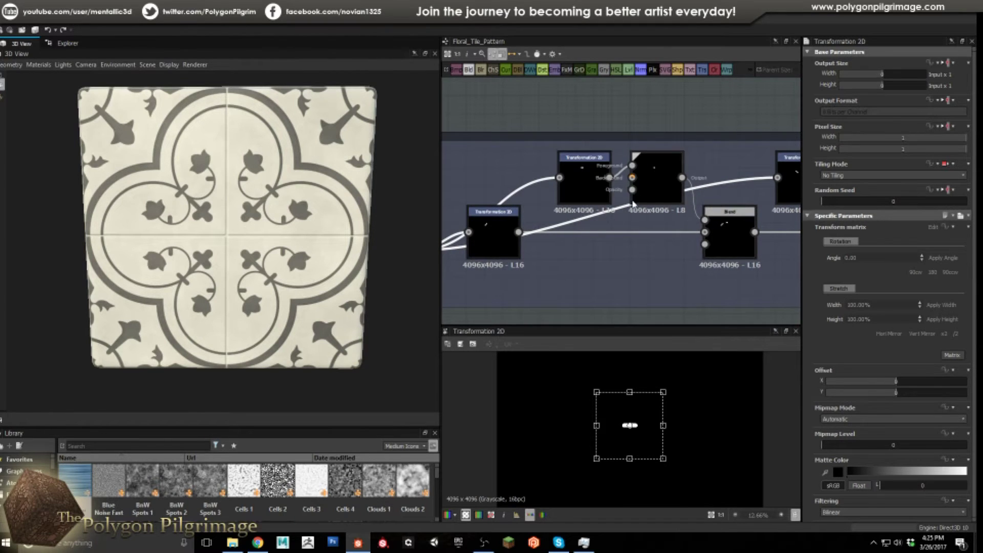
Step: Preview the Transformation 2D nodes placing the first two thorns and examine the Blend that crops the second one
{"action": "left_click", "coordinate": [509, 243]}
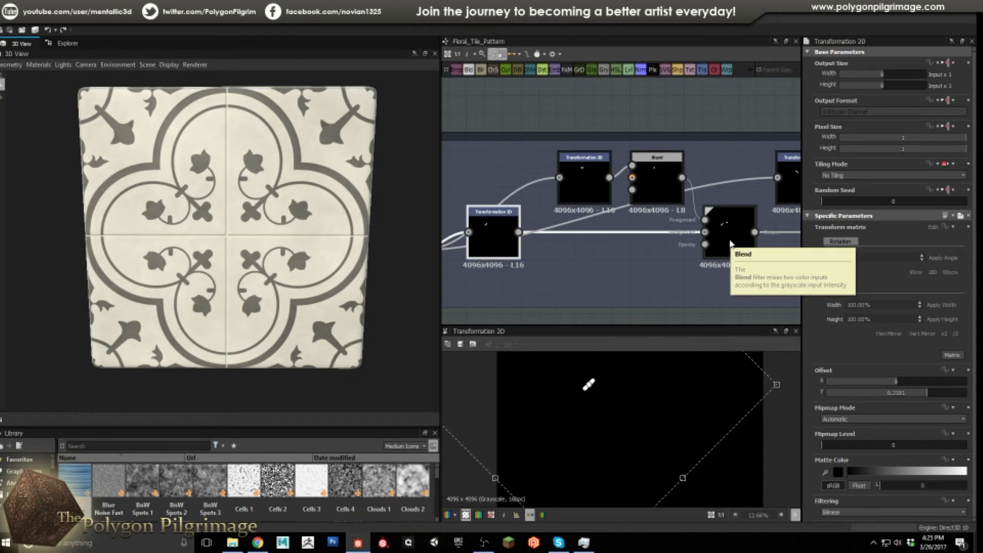
{"action": "left_click", "coordinate": [583, 179]}
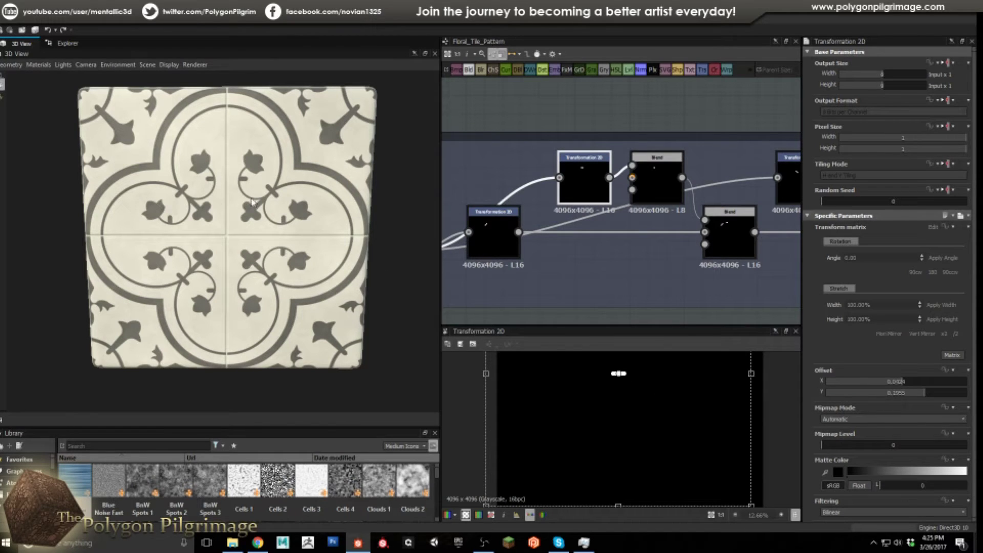
{"action": "scroll", "coordinate": [206, 173], "scroll_direction": "up", "scroll_amount": 2}
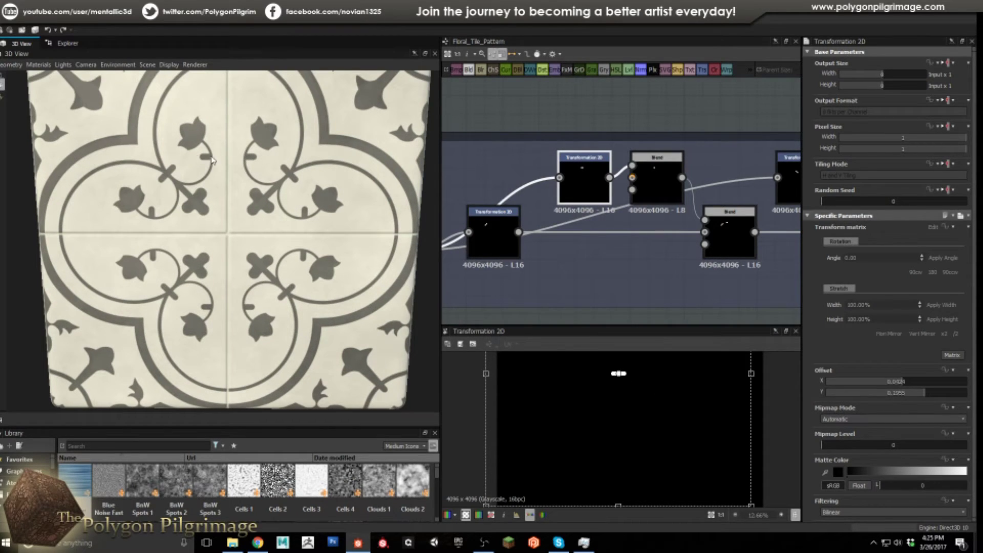
{"action": "left_click", "coordinate": [659, 189]}
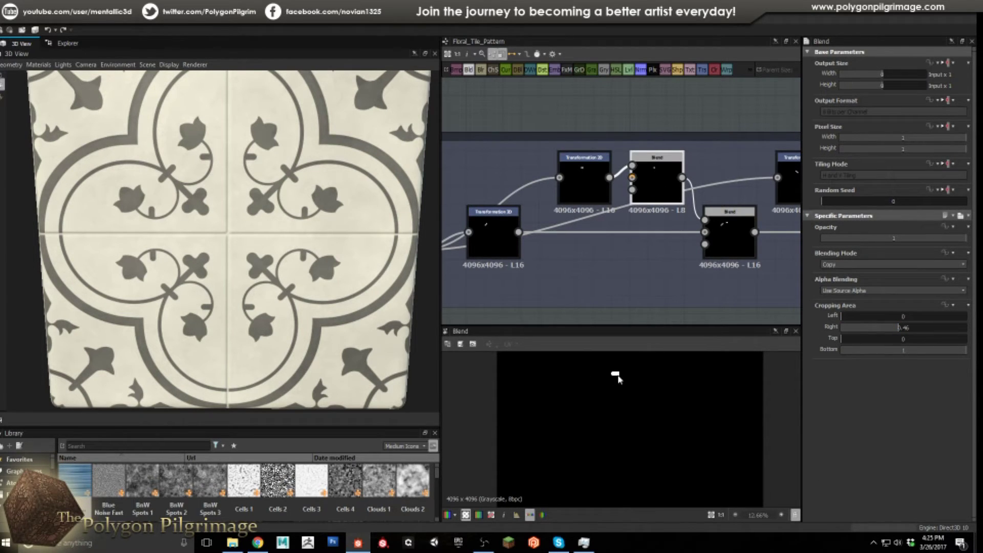
{"action": "scroll", "coordinate": [617, 377], "scroll_direction": "up", "scroll_amount": 3}
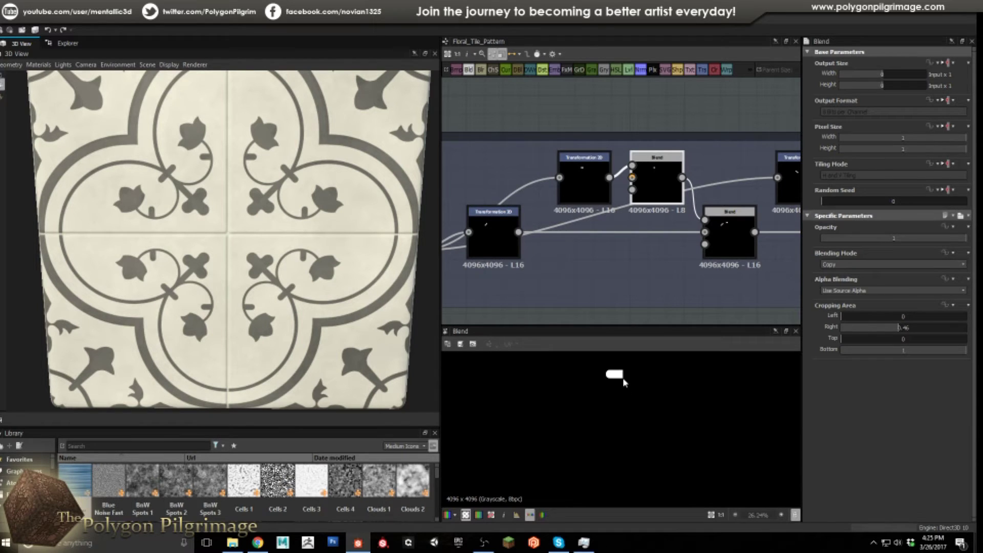
{"action": "scroll", "coordinate": [619, 382], "scroll_direction": "down", "scroll_amount": 2}
Step: Preview the Blend combining the first two thorns, the Transformation 2D placing the third, and the Blend that adds it
{"action": "left_click", "coordinate": [726, 241]}
{"action": "scroll", "coordinate": [607, 418], "scroll_direction": "down", "scroll_amount": 1}
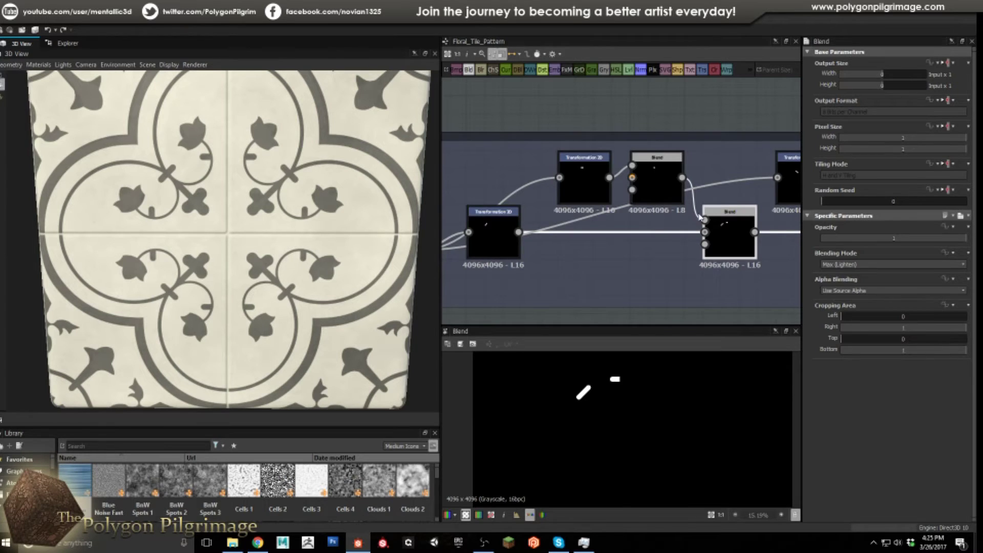
{"action": "scroll", "coordinate": [699, 217], "scroll_direction": "down", "scroll_amount": 4}
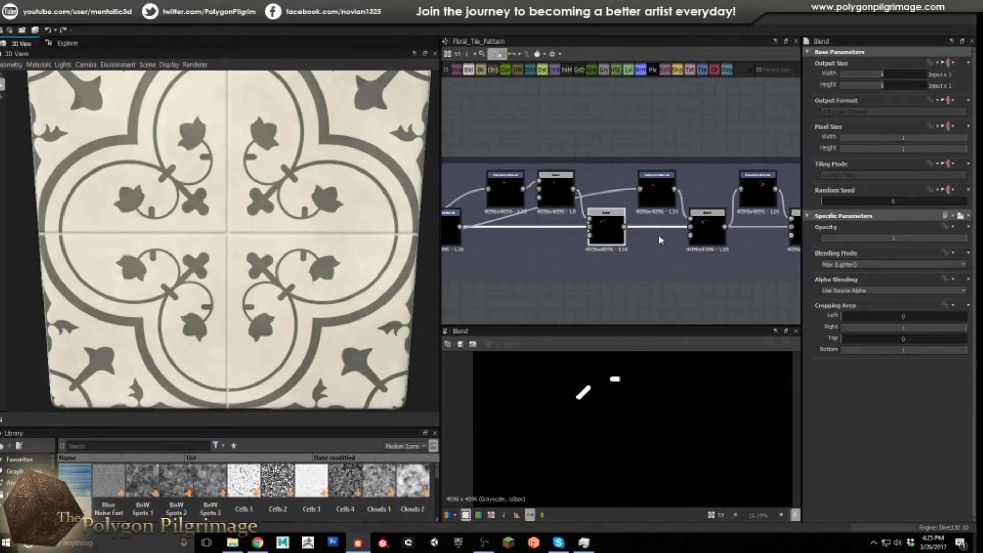
{"action": "scroll", "coordinate": [658, 238], "scroll_direction": "up", "scroll_amount": 2}
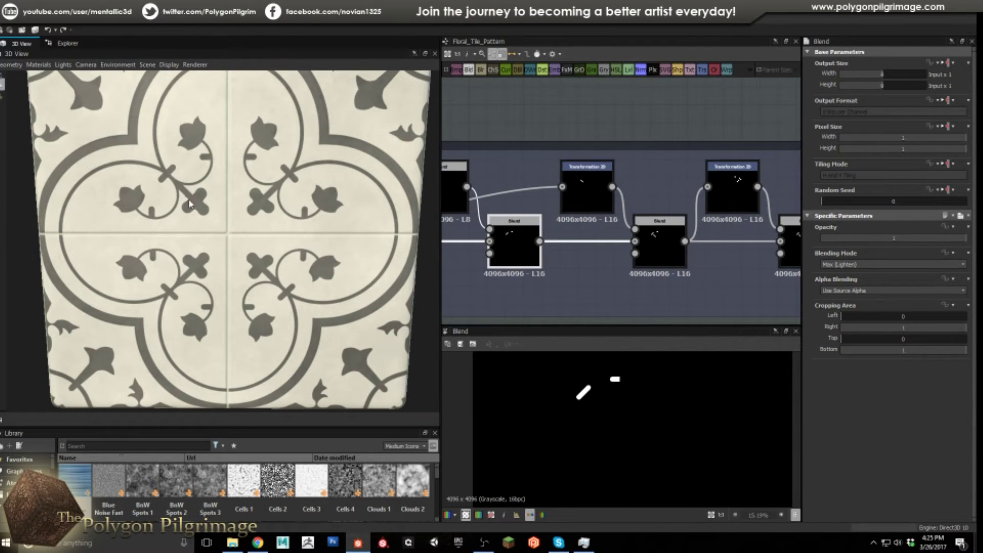
{"action": "left_click", "coordinate": [645, 230]}
{"action": "left_click", "coordinate": [587, 184]}
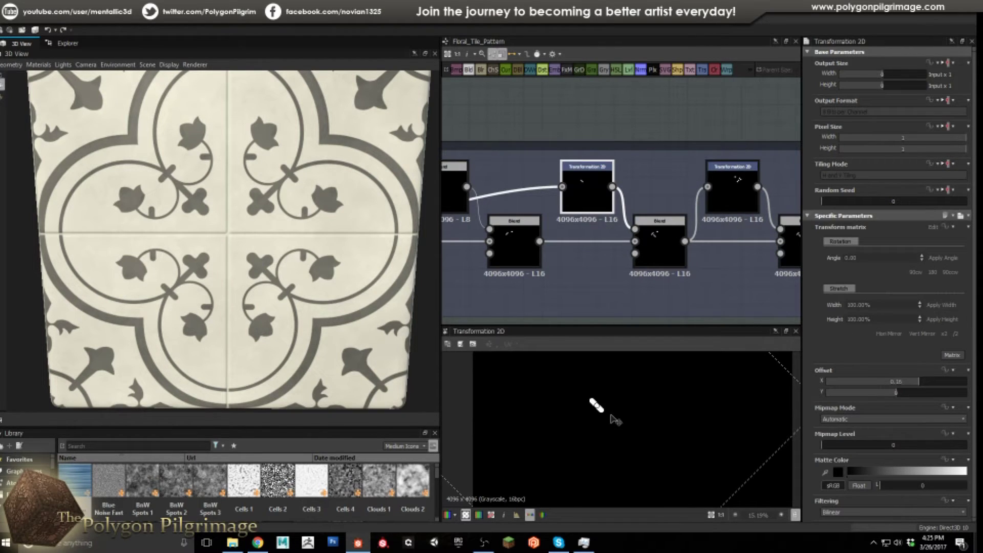
{"action": "left_click", "coordinate": [665, 247]}
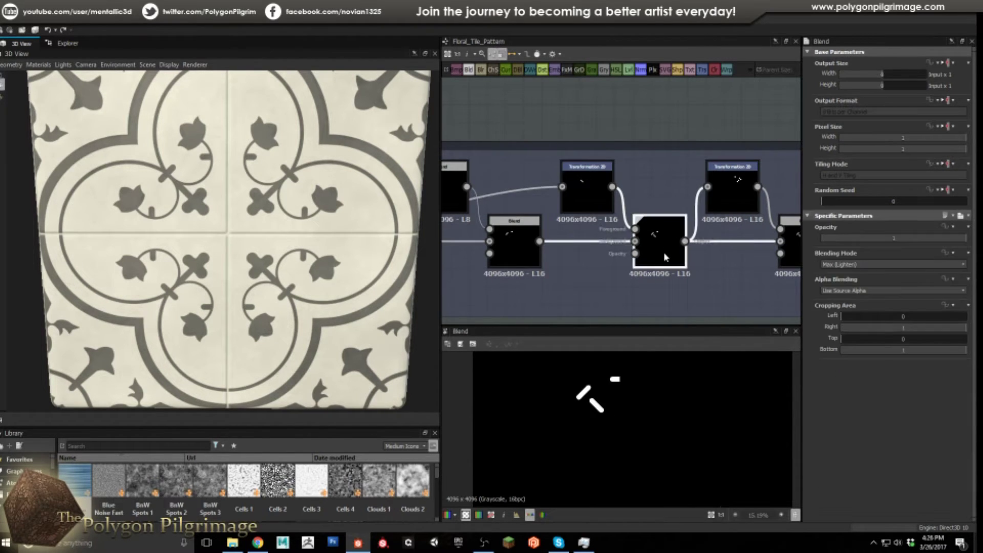
Step: Preview the remaining Transformation 2D and Blend nodes through the end of the Thorns group to review how the thorns are repeated around the pattern
{"action": "scroll", "coordinate": [676, 258], "scroll_direction": "down", "scroll_amount": 3}
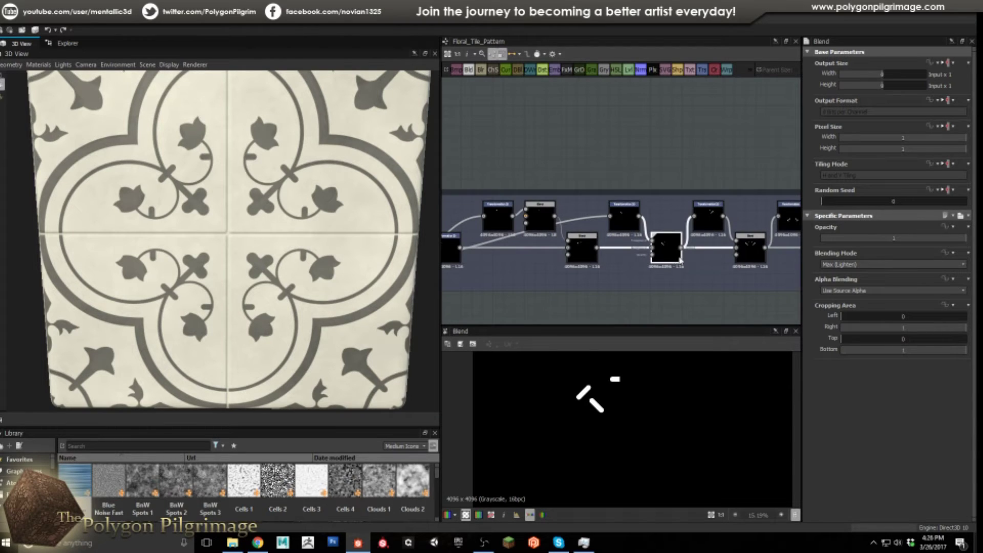
{"action": "middle_click_drag", "start_coordinate": [725, 253], "coordinate": [673, 253]}
{"action": "left_click", "coordinate": [568, 215]}
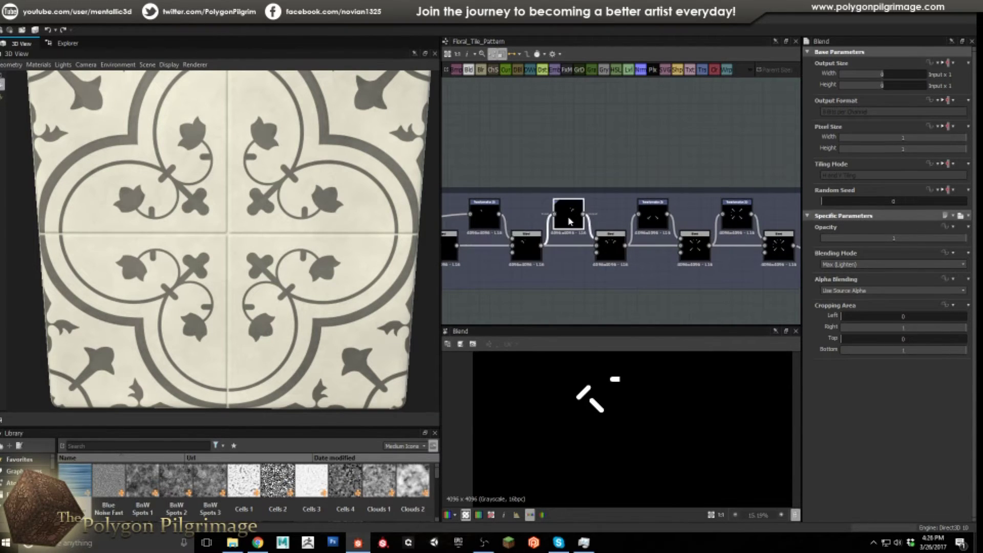
{"action": "left_click", "coordinate": [612, 250]}
{"action": "left_click", "coordinate": [651, 218]}
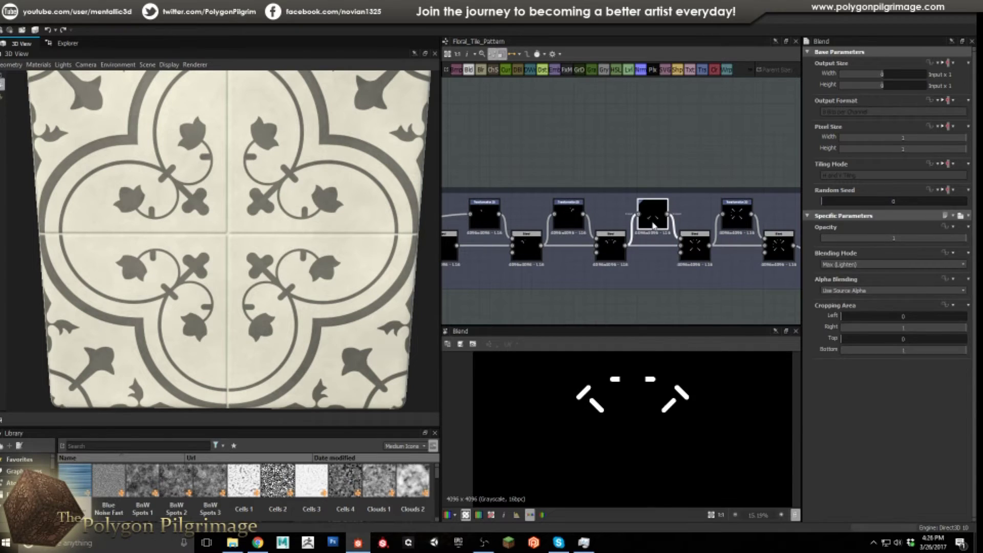
{"action": "left_click", "coordinate": [695, 251]}
{"action": "left_click", "coordinate": [736, 218]}
{"action": "left_click", "coordinate": [778, 248]}
{"action": "scroll", "coordinate": [701, 274], "scroll_direction": "down", "scroll_amount": 2}
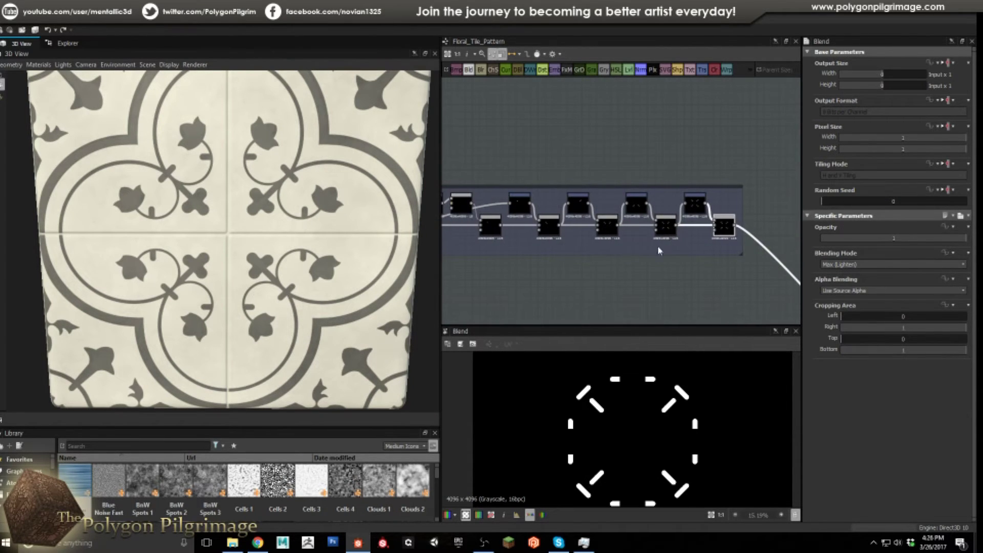
{"action": "scroll", "coordinate": [546, 230], "scroll_direction": "up", "scroll_amount": 2}
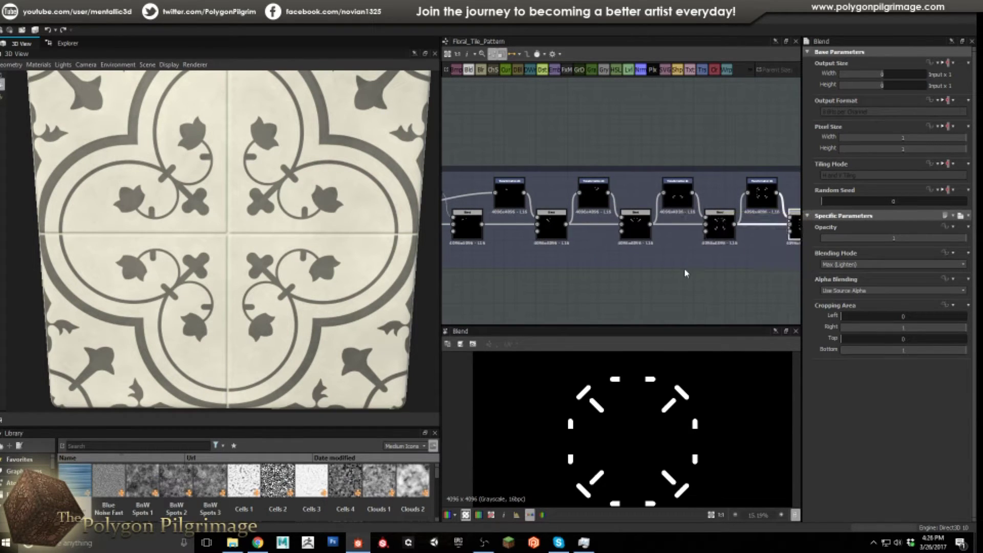
Step: Preview the first Transformation 2D in the Corner Rings group to examine how the ring is placed in the tile's corner
{"action": "scroll", "coordinate": [678, 247], "scroll_direction": "down", "scroll_amount": 4}
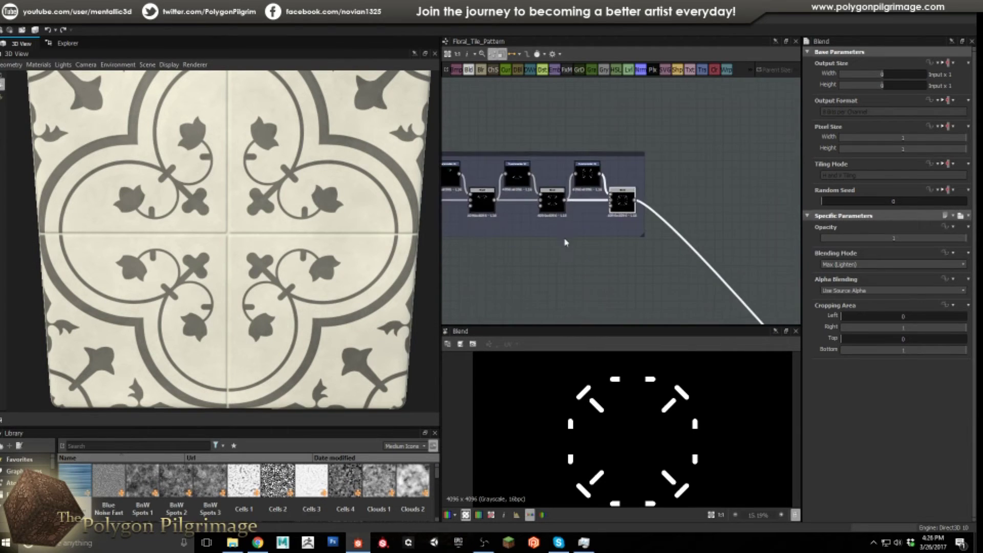
{"action": "scroll", "coordinate": [607, 217], "scroll_direction": "down", "scroll_amount": 5}
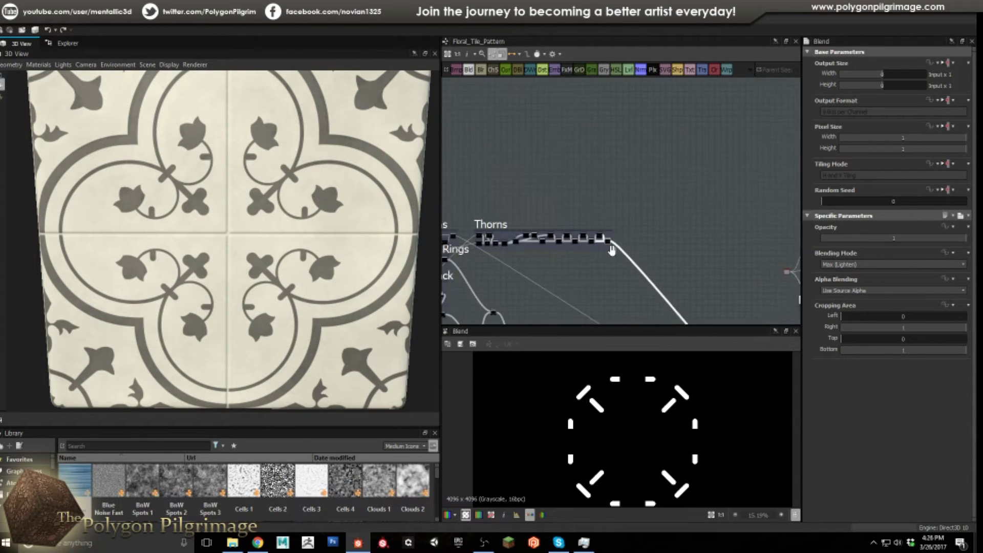
{"action": "scroll", "coordinate": [614, 243], "scroll_direction": "up", "scroll_amount": 5}
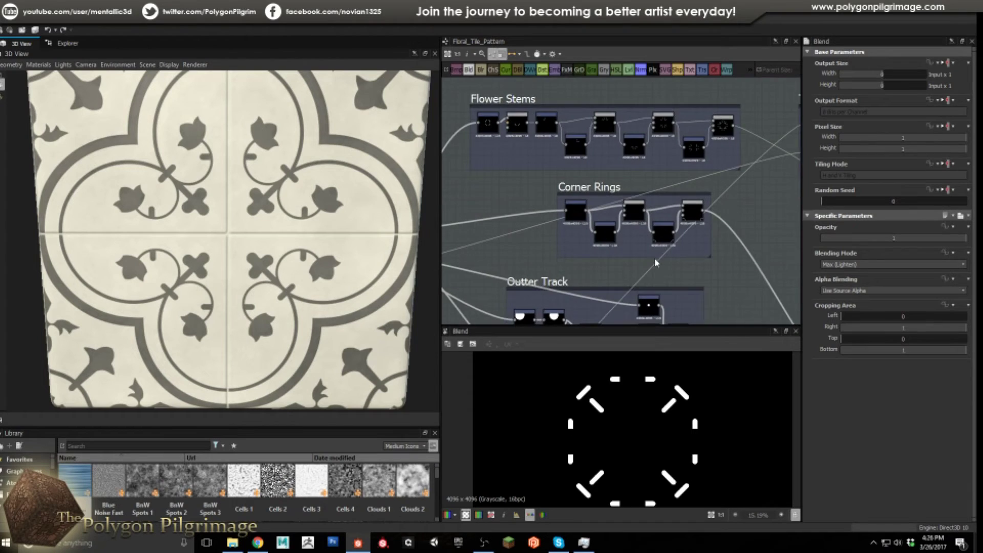
{"action": "scroll", "coordinate": [307, 260], "scroll_direction": "down", "scroll_amount": 3}
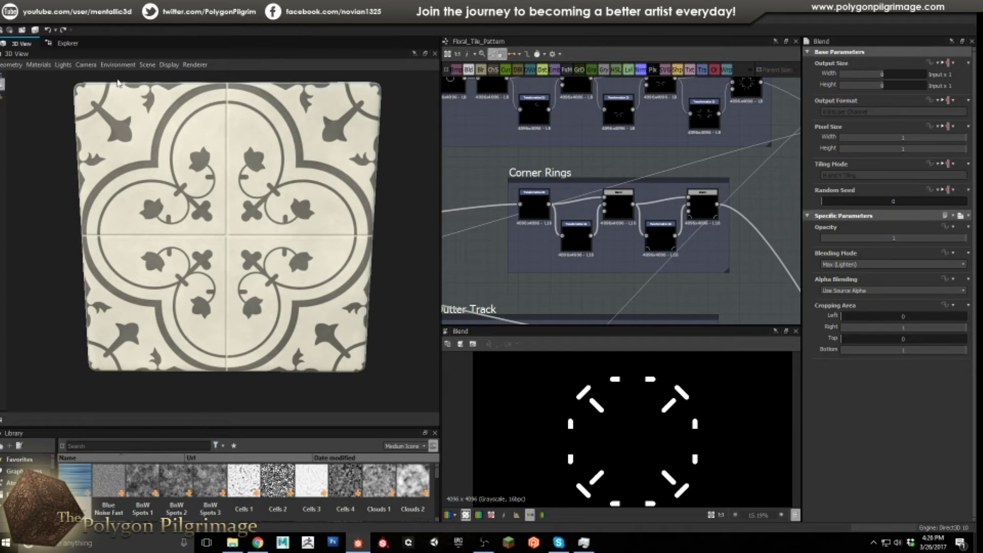
{"action": "left_click", "coordinate": [534, 203]}
{"action": "scroll", "coordinate": [538, 407], "scroll_direction": "down", "scroll_amount": 4}
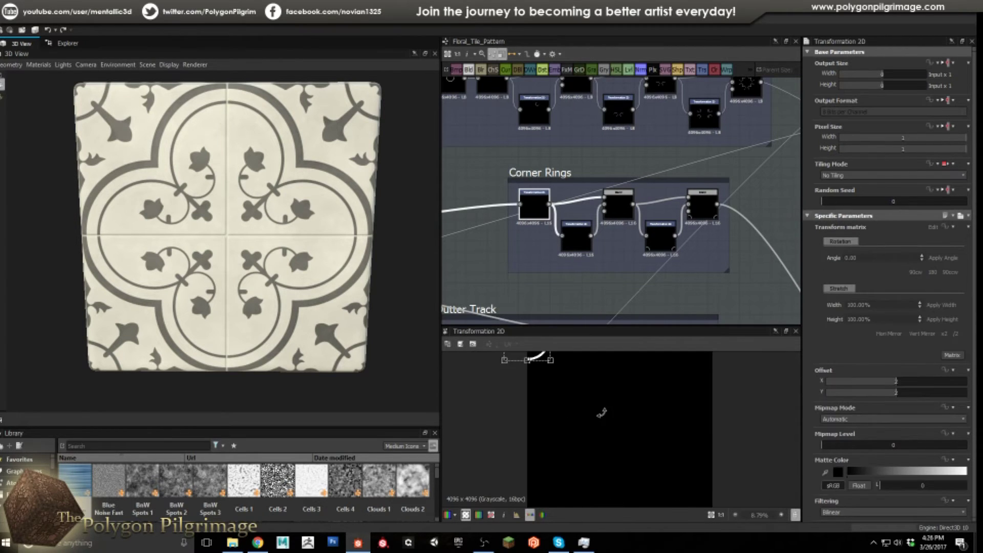
Step: Preview the remaining Transformation 2D and Blend nodes in the Corner Rings group to review how the ring is repeated in all corners
{"action": "left_click", "coordinate": [573, 233]}
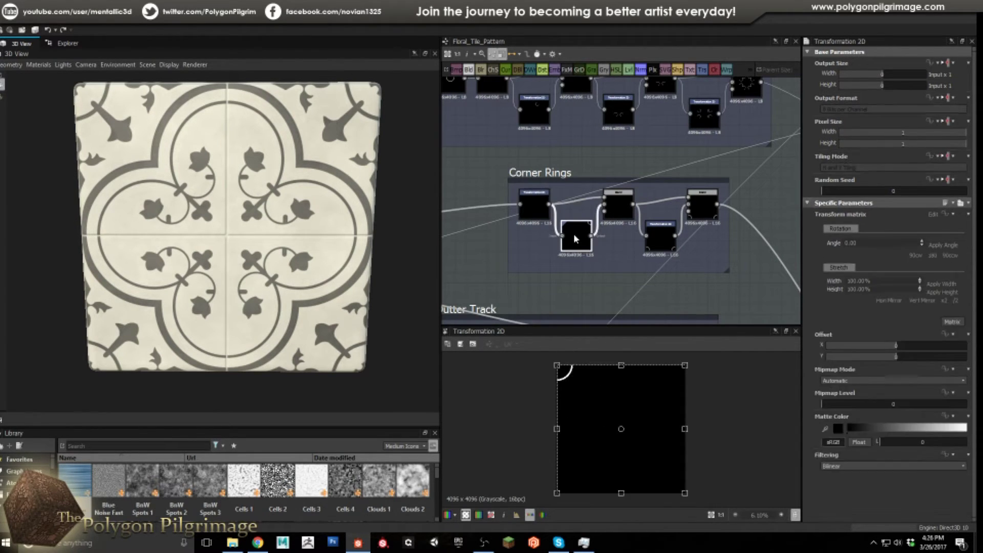
{"action": "left_click", "coordinate": [618, 203]}
{"action": "left_click", "coordinate": [664, 232]}
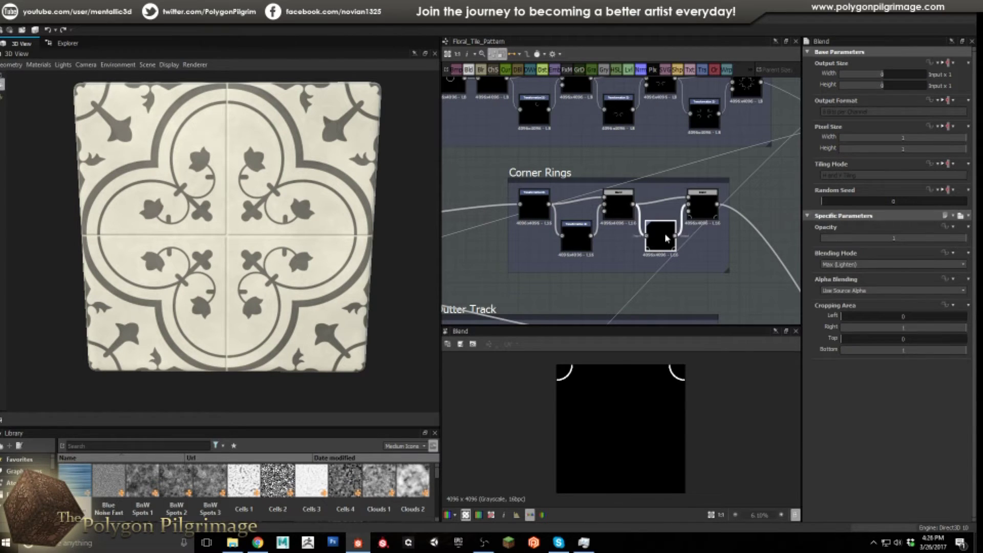
{"action": "left_click", "coordinate": [702, 205]}
Step: Preview the Transformation 2D that centres the upper filled circle in the Outter Track group
{"action": "scroll", "coordinate": [744, 295], "scroll_direction": "down", "scroll_amount": 3}
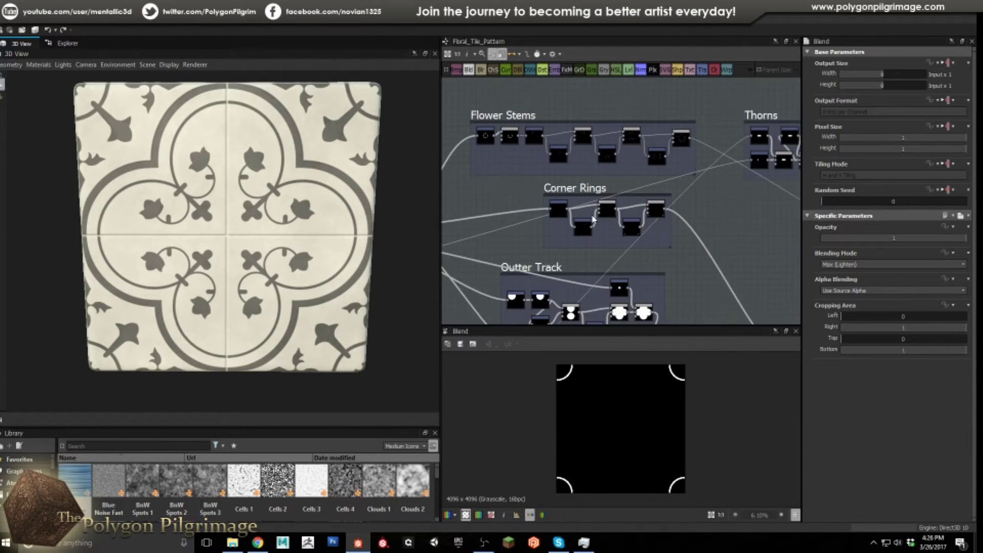
{"action": "middle_click_drag", "start_coordinate": [516, 279], "coordinate": [582, 215]}
{"action": "scroll", "coordinate": [582, 215], "scroll_direction": "up", "scroll_amount": 2}
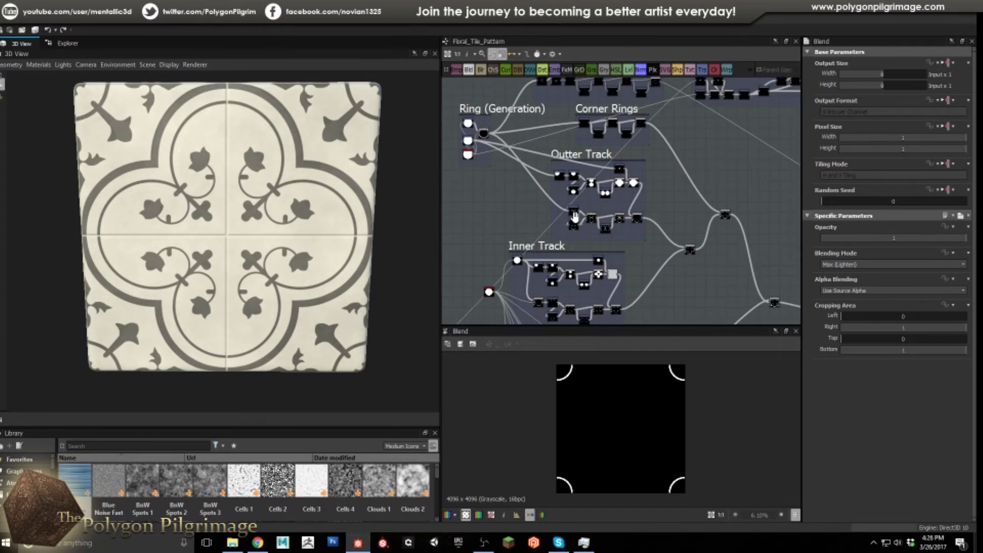
{"action": "middle_click_drag", "start_coordinate": [594, 273], "coordinate": [602, 226]}
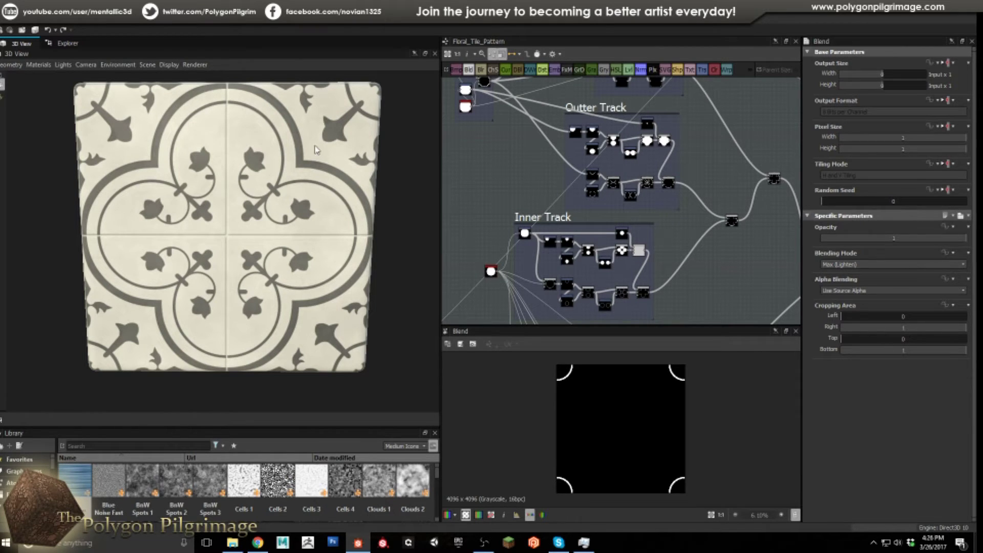
{"action": "scroll", "coordinate": [587, 188], "scroll_direction": "up", "scroll_amount": 5}
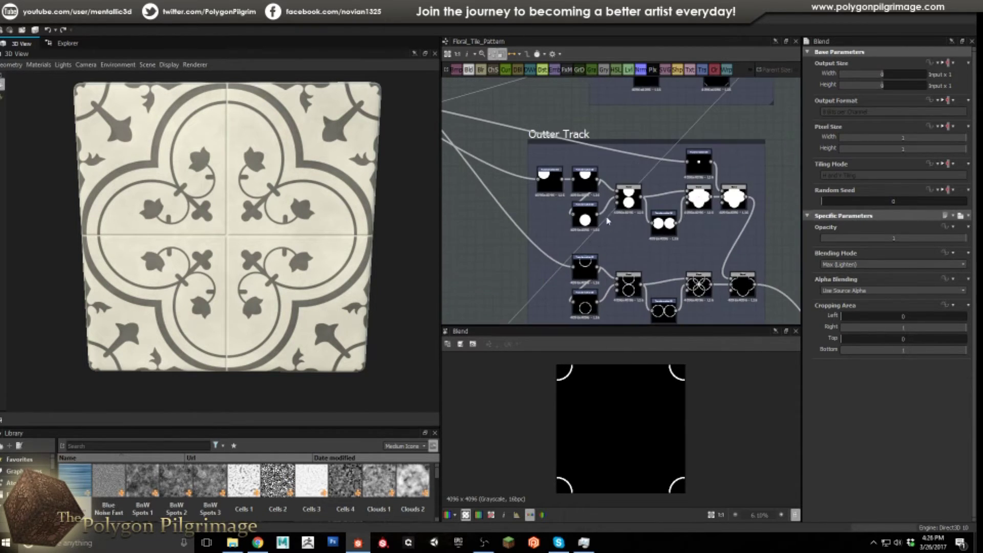
{"action": "double_click", "coordinate": [587, 188]}
{"action": "middle_click_drag", "start_coordinate": [587, 188], "coordinate": [568, 225]}
{"action": "scroll", "coordinate": [584, 221], "scroll_direction": "up", "scroll_amount": 2}
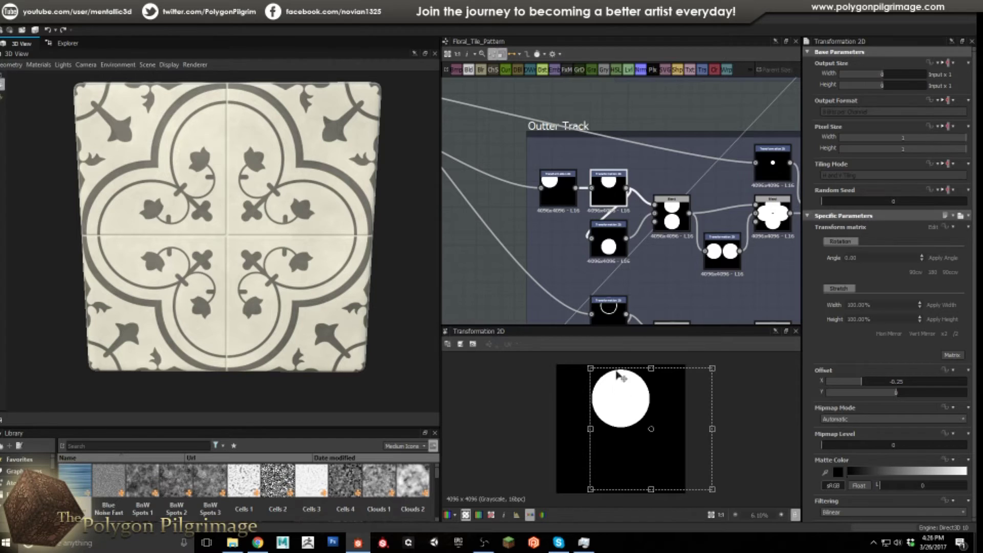
Step: Preview the Transformation 2D for the lower filled circle in the Outter Track group and the Blend stacking both circles
{"action": "double_click", "coordinate": [671, 213]}
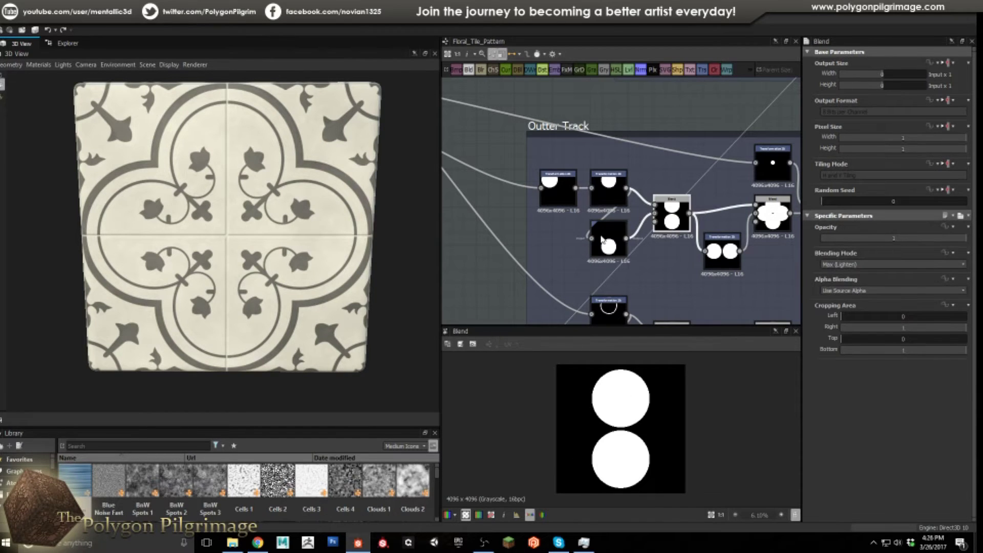
{"action": "double_click", "coordinate": [608, 239]}
{"action": "double_click", "coordinate": [671, 213]}
Step: Preview the Transformation 2D that turns the stacked filled circles sideways in the Outter Track group and compare it with the four-circle Blend
{"action": "middle_click_drag", "start_coordinate": [758, 218], "coordinate": [695, 221]}
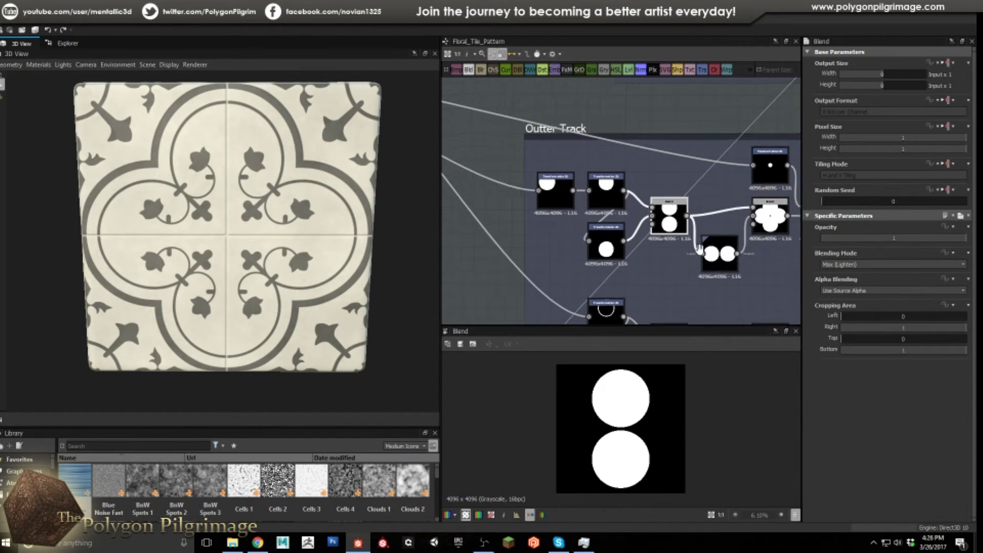
{"action": "double_click", "coordinate": [696, 220]}
{"action": "left_click", "coordinate": [674, 260]}
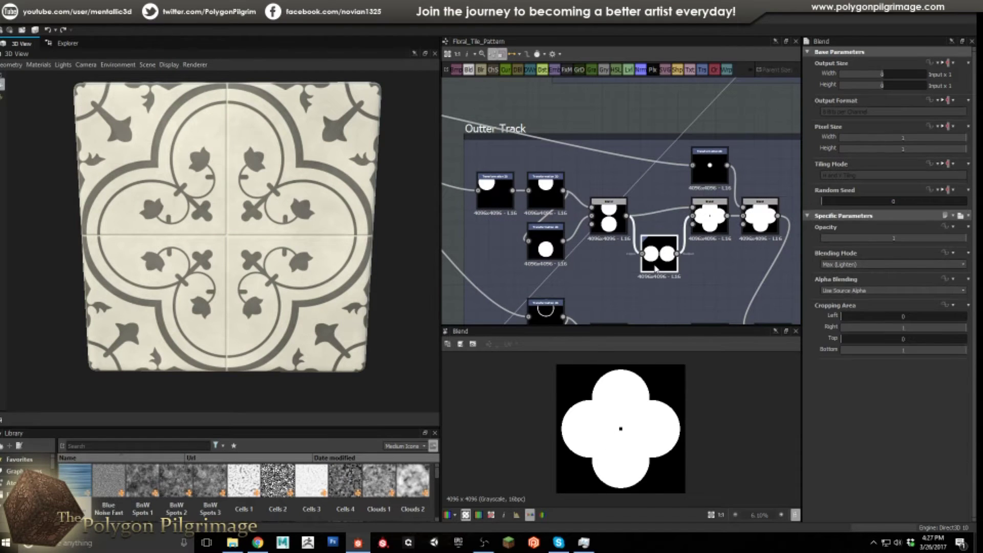
{"action": "double_click", "coordinate": [676, 261]}
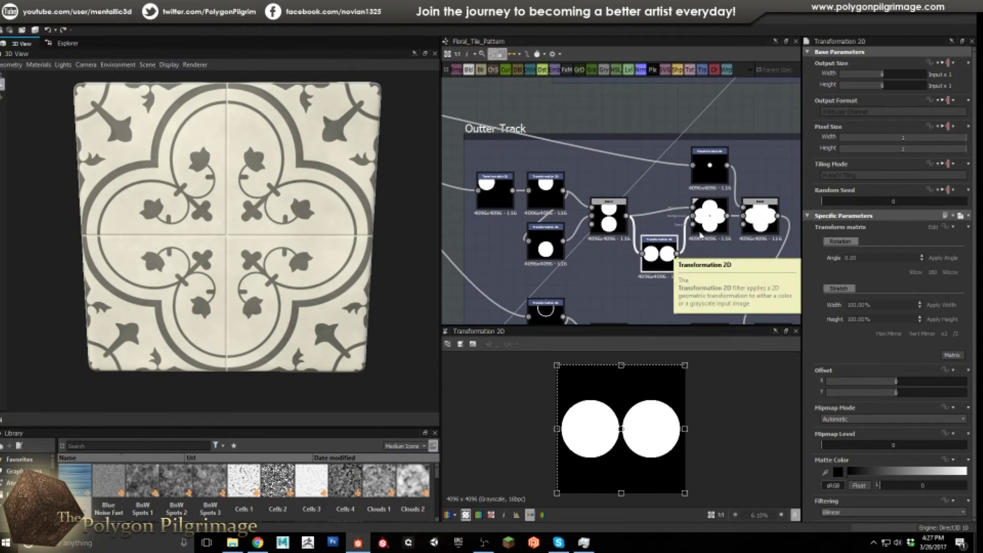
Step: Examine the four-circle Blend in the Outter Track group, the small centre-circle Transformation 2D, and the Blend that fills the central gap
{"action": "double_click", "coordinate": [707, 216]}
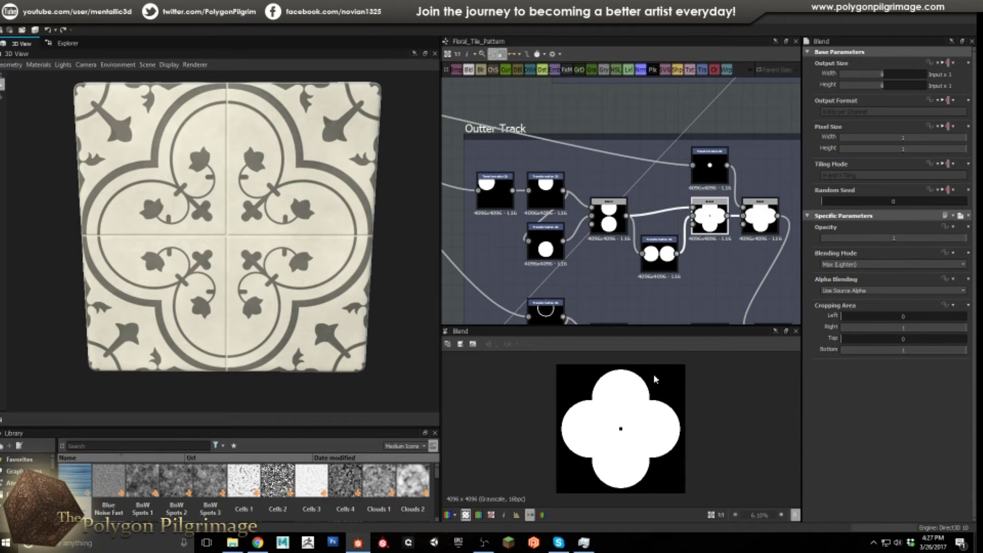
{"action": "double_click", "coordinate": [706, 170]}
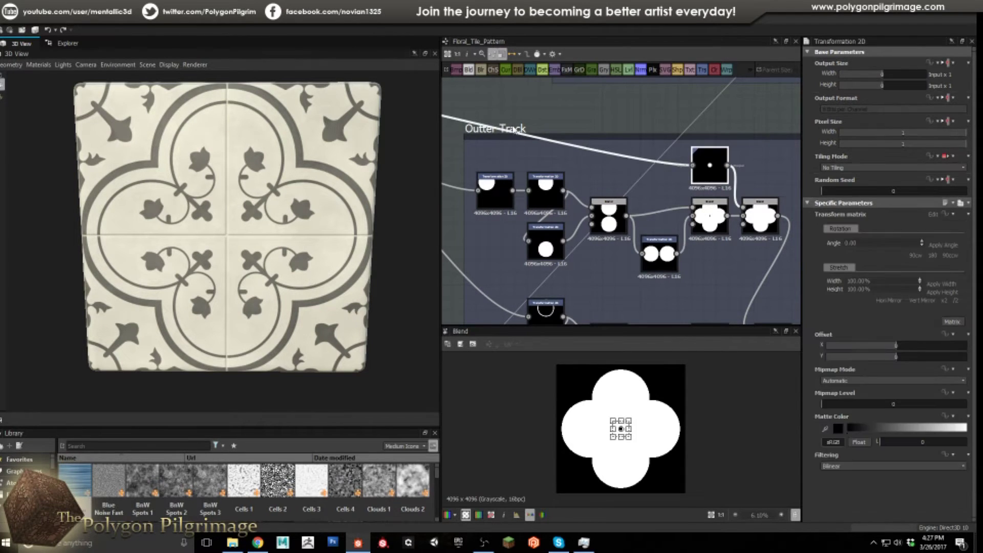
{"action": "double_click", "coordinate": [750, 210]}
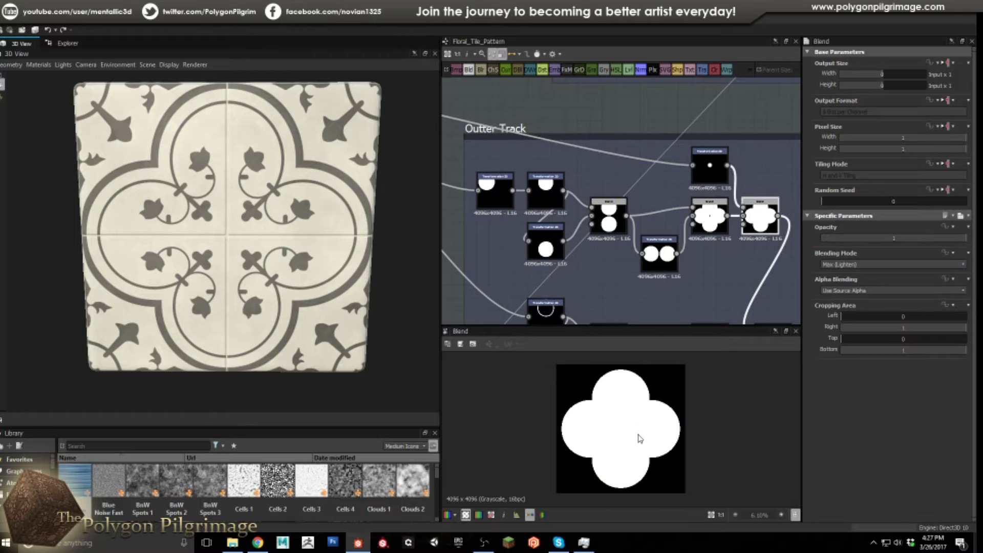
Step: Preview the Transformation 2D and Blend nodes that place and pair the outlined rings in the Outter Track group's lower row
{"action": "scroll", "coordinate": [586, 207], "scroll_direction": "down", "scroll_amount": 2}
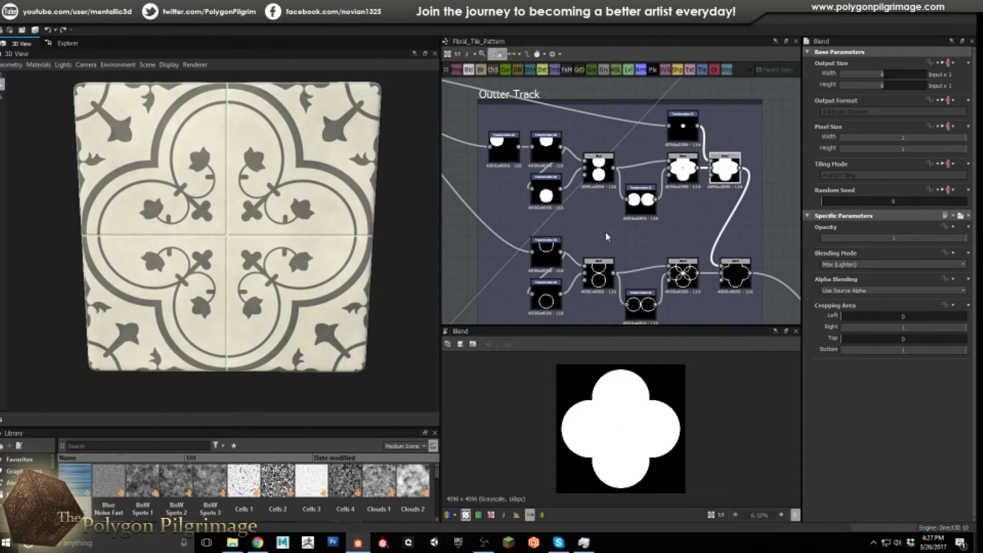
{"action": "scroll", "coordinate": [631, 226], "scroll_direction": "up", "scroll_amount": 1}
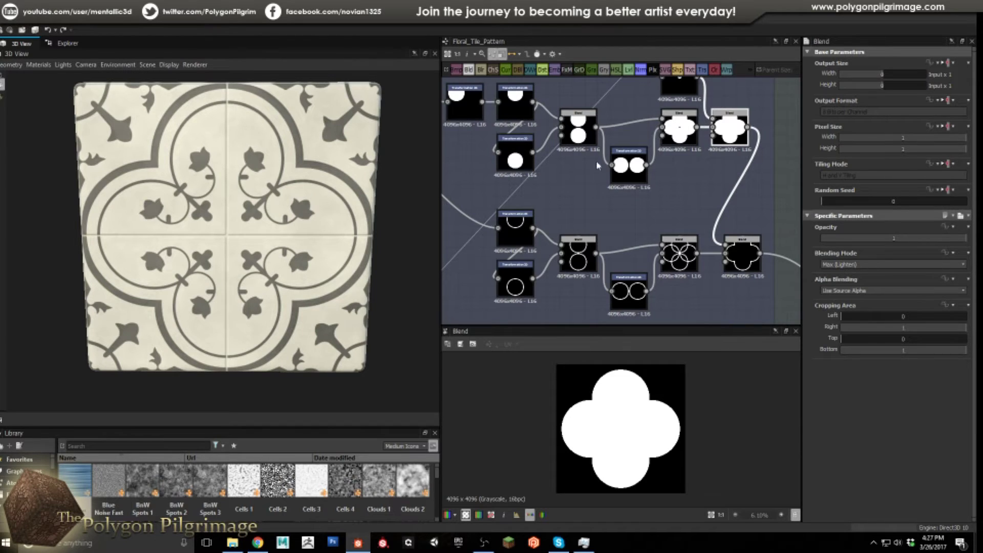
{"action": "left_click", "coordinate": [520, 231]}
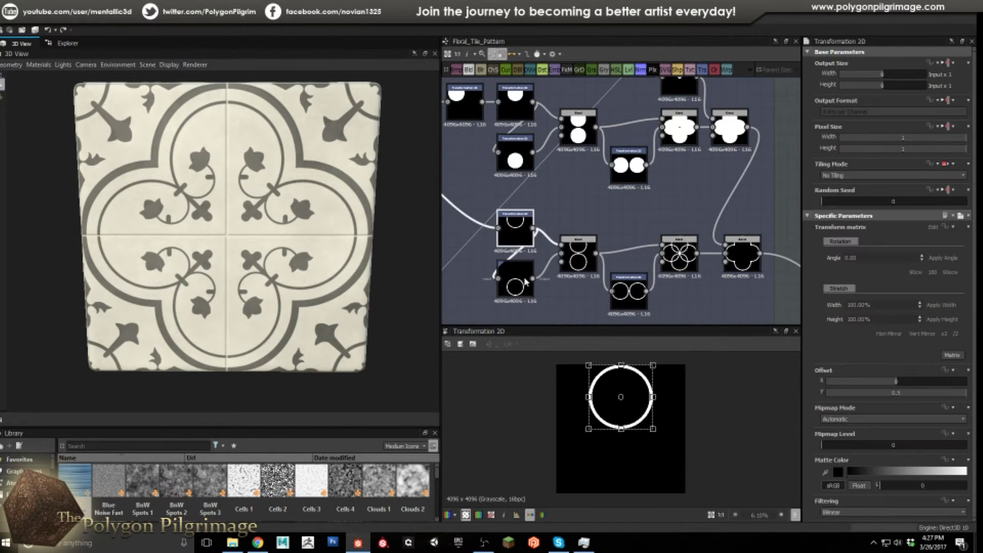
{"action": "left_click", "coordinate": [574, 258]}
{"action": "double_click", "coordinate": [629, 290]}
Step: Preview the Blend of the four outlined rings and the Subtract Blend that cuts out their inner lines in the Outter Track group
{"action": "left_click", "coordinate": [685, 258]}
{"action": "double_click", "coordinate": [684, 259]}
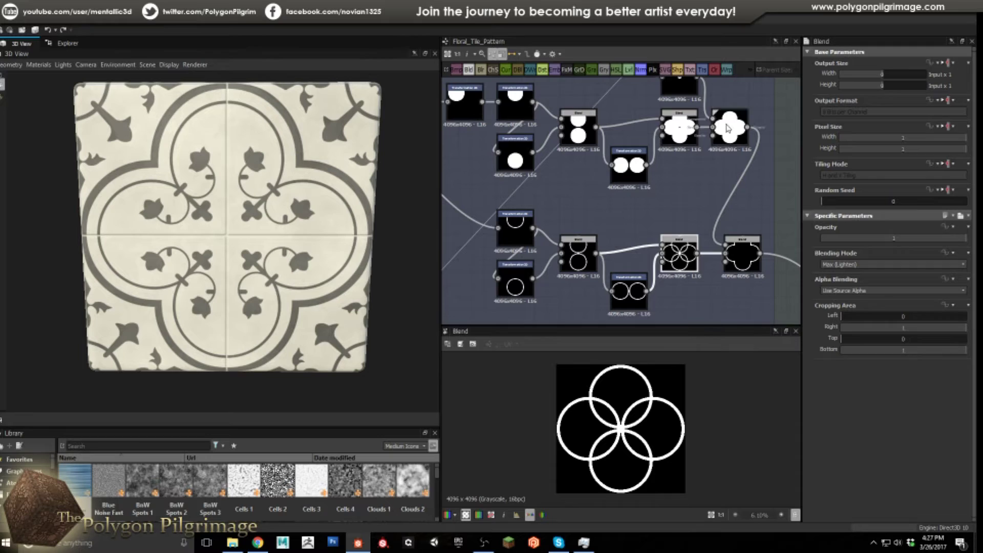
{"action": "left_click", "coordinate": [742, 258]}
{"action": "double_click", "coordinate": [742, 259]}
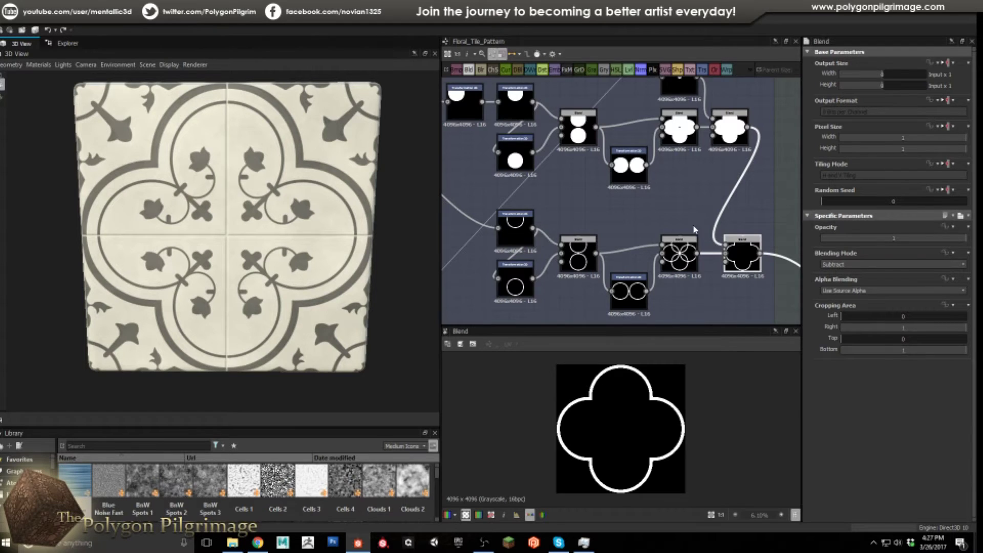
Step: Preview the Transformation 2D nodes placing the filled circles in the Inner Track group and the Blend that pairs them
{"action": "scroll", "coordinate": [694, 229], "scroll_direction": "down", "scroll_amount": 4}
{"action": "scroll", "coordinate": [614, 267], "scroll_direction": "up", "scroll_amount": 3}
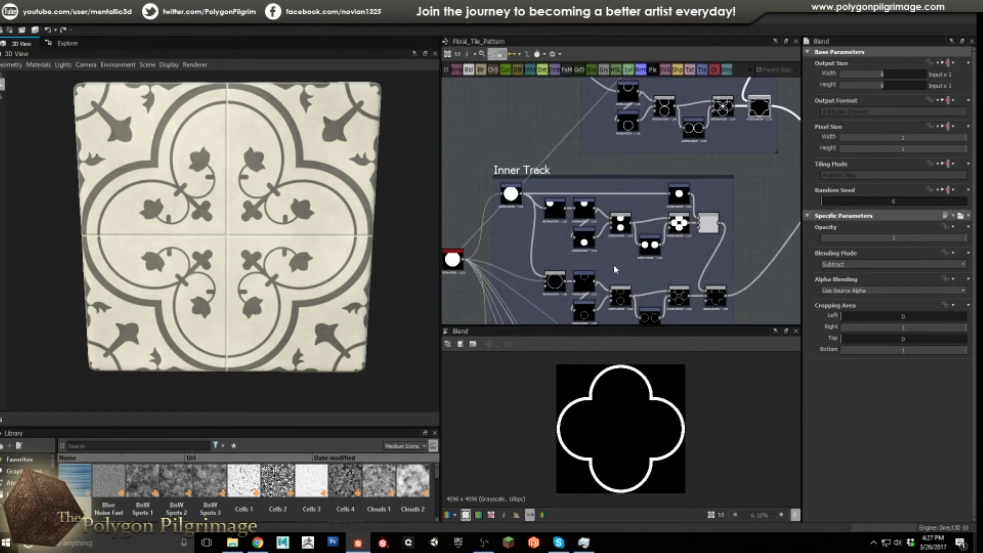
{"action": "scroll", "coordinate": [683, 266], "scroll_direction": "up", "scroll_amount": 1}
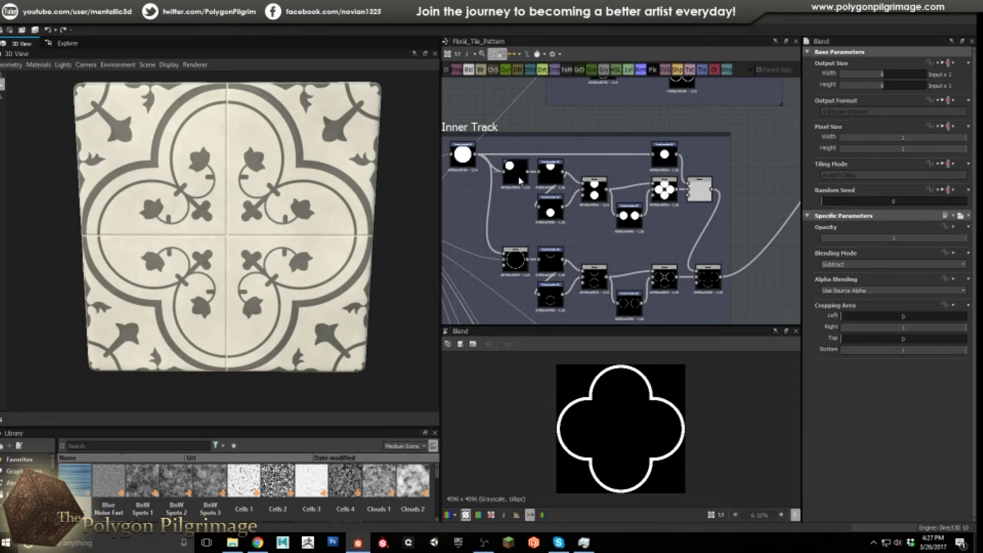
{"action": "left_click", "coordinate": [549, 177]}
{"action": "left_click", "coordinate": [551, 203]}
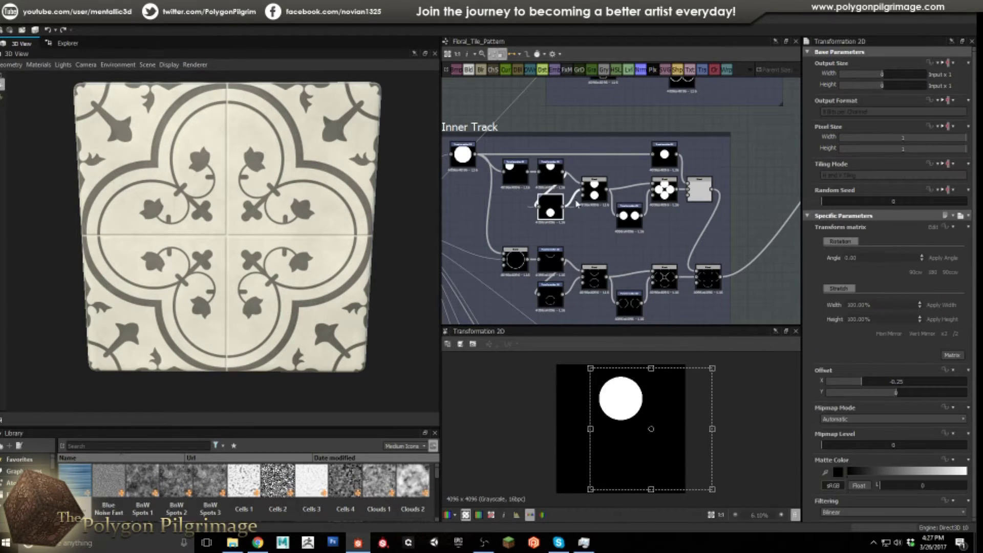
{"action": "left_click", "coordinate": [629, 216]}
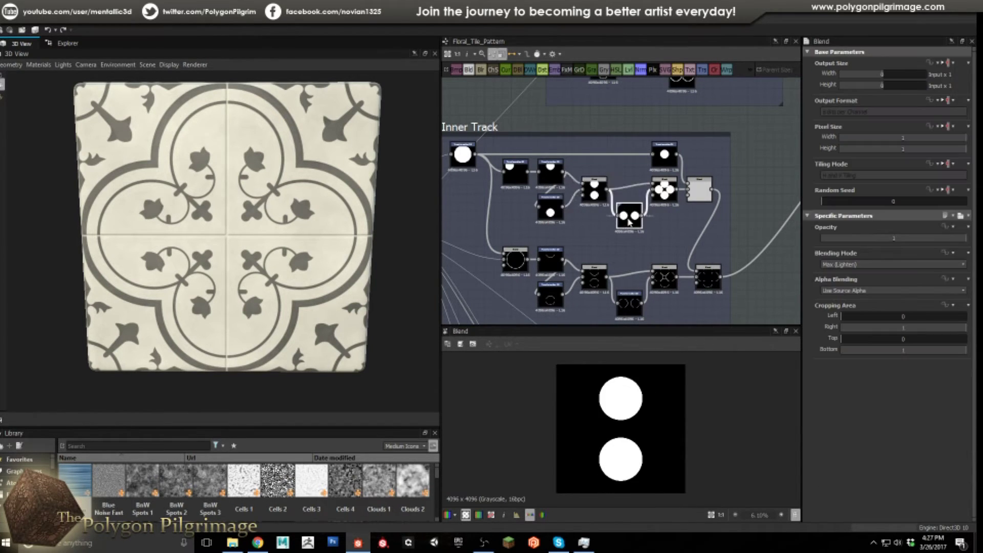
Step: Preview the four-circle Blend in the Inner Track group, the centre-circle Transformation 2D, and the Blend that fills the central gap
{"action": "left_click", "coordinate": [664, 191]}
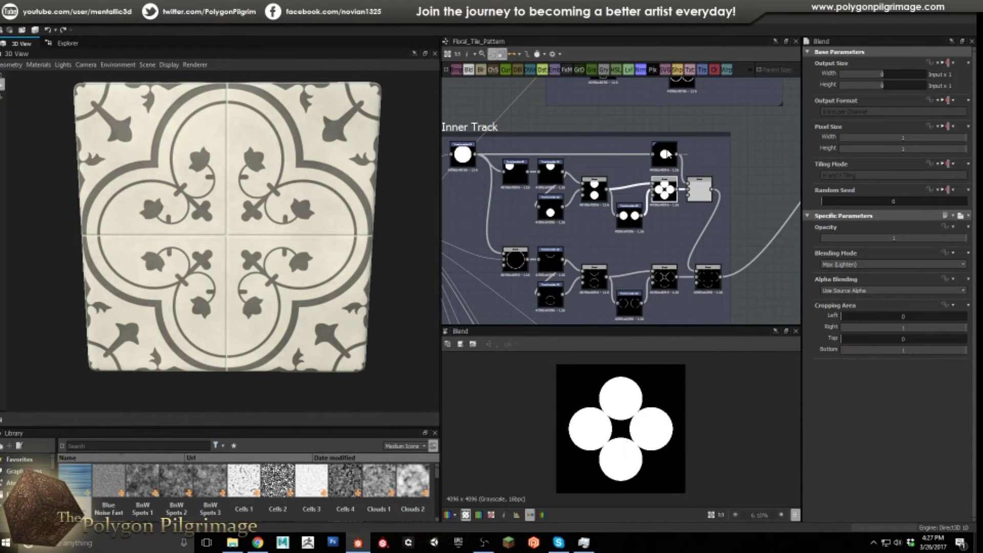
{"action": "left_click", "coordinate": [699, 190]}
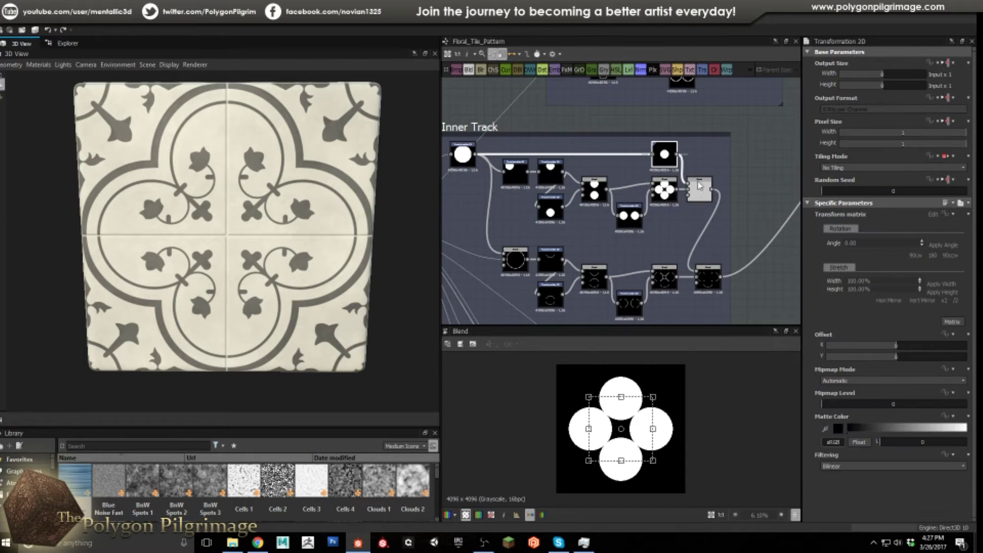
{"action": "left_click", "coordinate": [663, 190]}
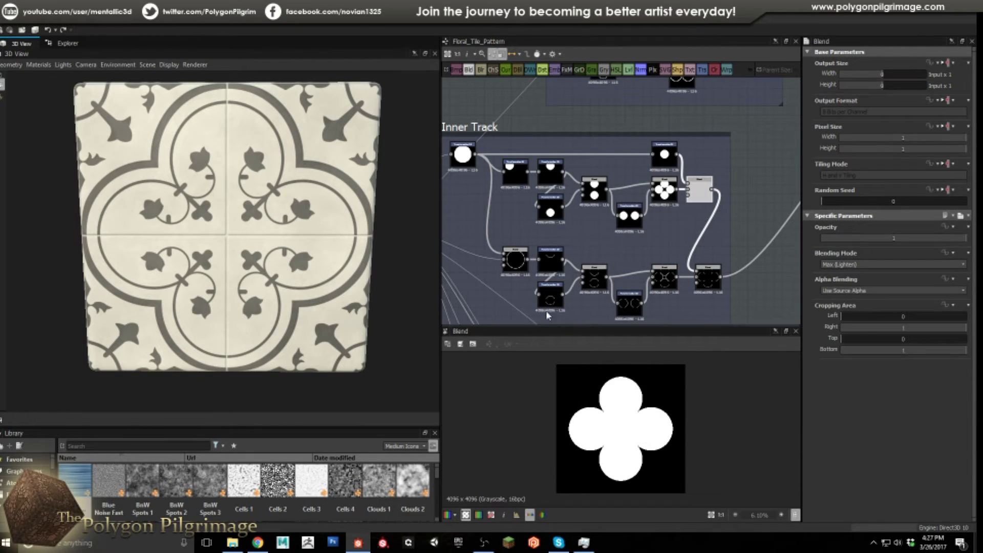
Step: Preview the Subtract Blend forming the thin ring in the Inner Track group and the nodes repeating it into four rings
{"action": "left_click", "coordinate": [517, 261]}
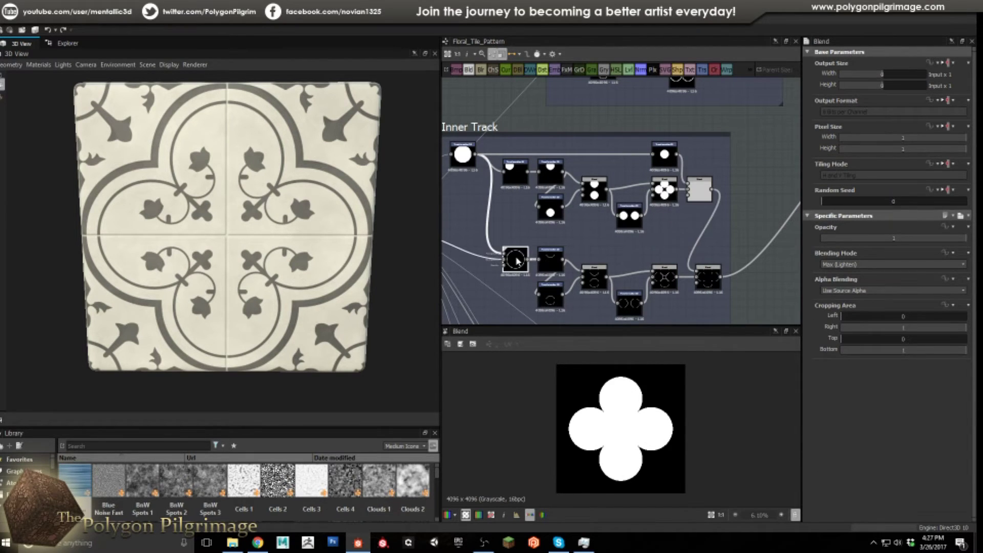
{"action": "left_click", "coordinate": [553, 261]}
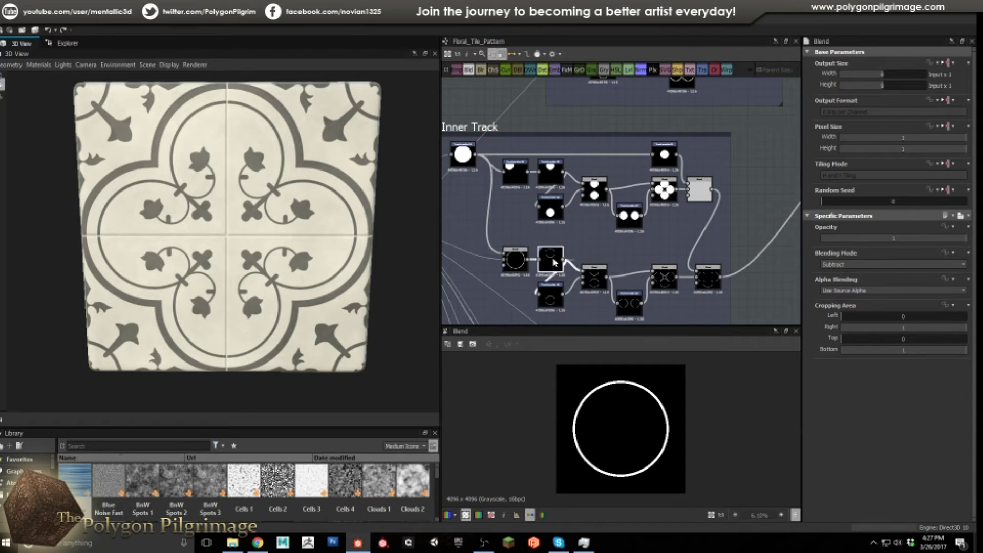
{"action": "left_click", "coordinate": [550, 295]}
{"action": "left_click", "coordinate": [600, 283]}
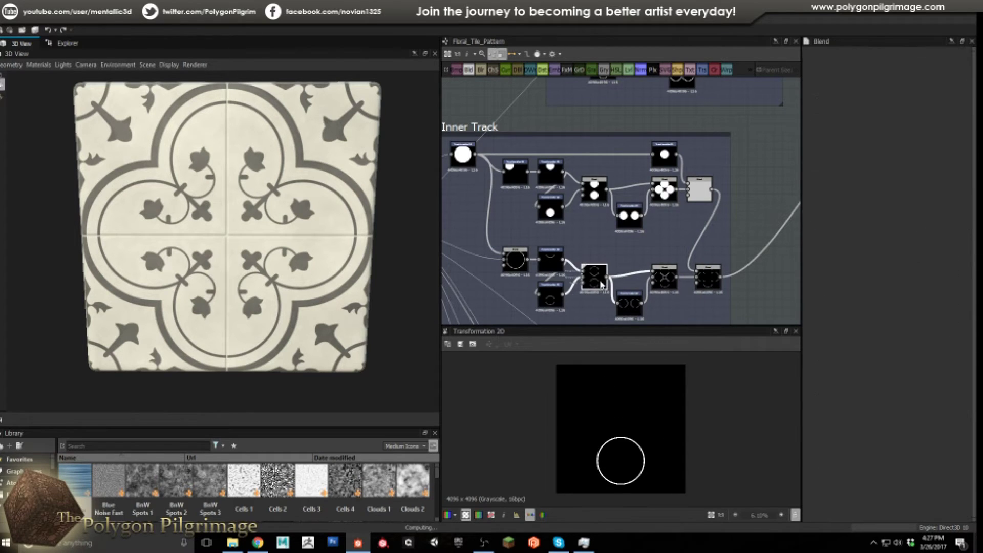
{"action": "left_click", "coordinate": [662, 283]}
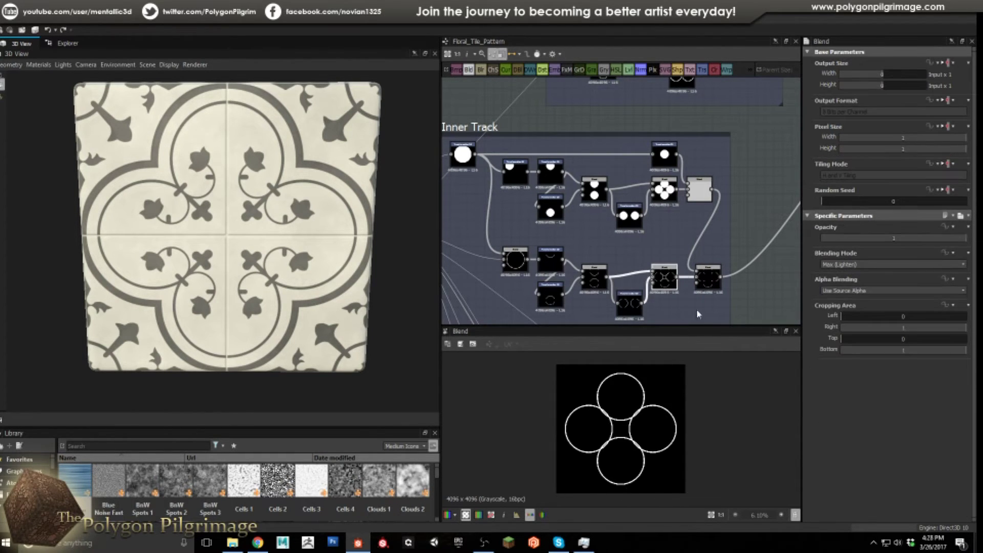
Step: Preview the final Subtract Blend of the Inner Track group and locate the Corner Flowers group
{"action": "left_click", "coordinate": [709, 288]}
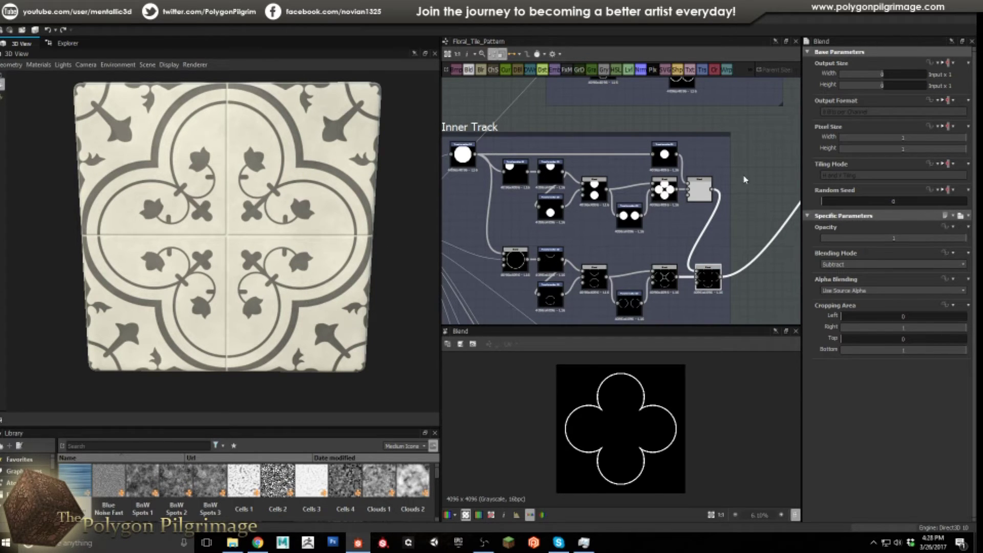
{"action": "scroll", "coordinate": [658, 156], "scroll_direction": "down", "scroll_amount": 5}
{"action": "scroll", "coordinate": [658, 156], "scroll_direction": "down", "scroll_amount": 2}
{"action": "scroll", "coordinate": [615, 181], "scroll_direction": "up", "scroll_amount": 6}
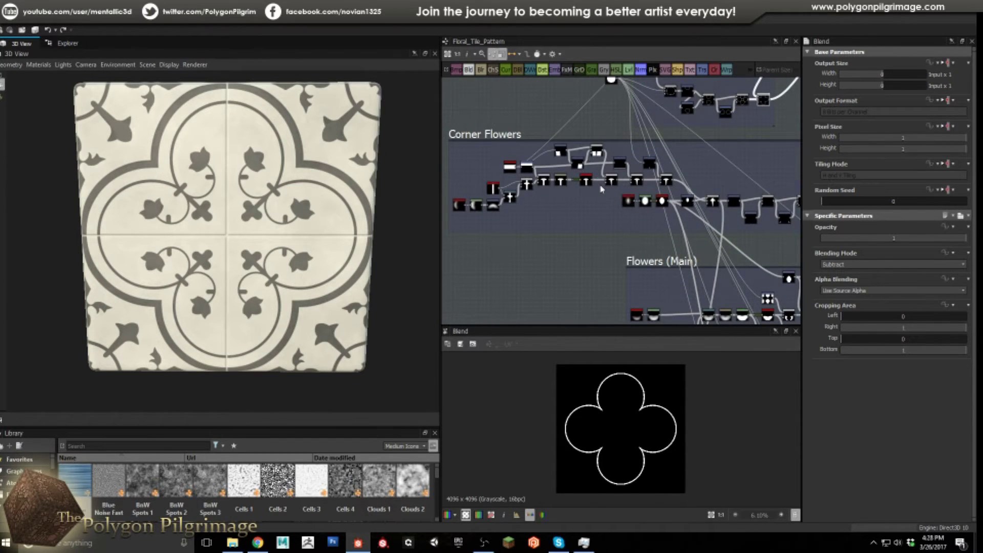
{"action": "scroll", "coordinate": [601, 190], "scroll_direction": "down", "scroll_amount": 1}
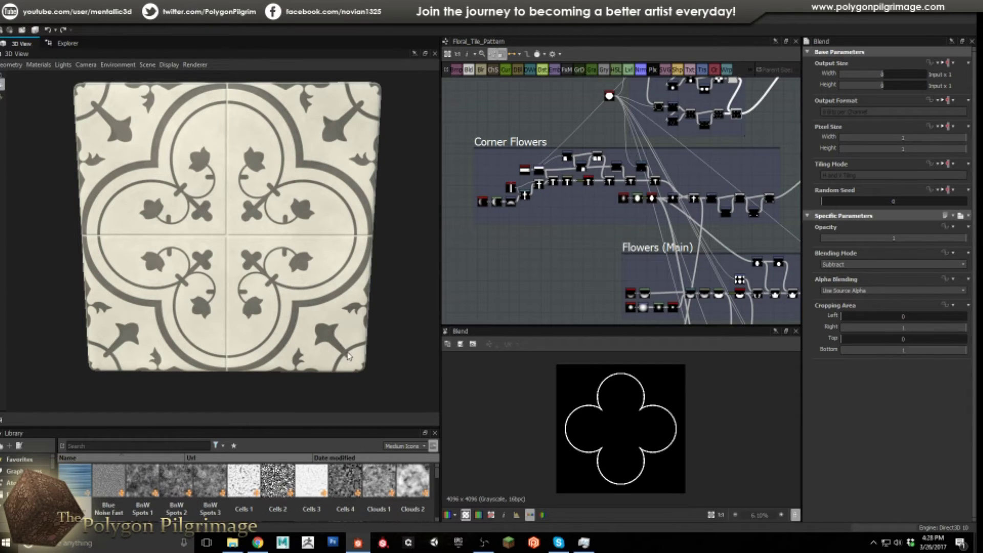
Step: Preview the crescent Shape at the start of the Corner Flowers group, its Levels node and the Transformation 2D that follows
{"action": "mouse_move", "coordinate": [590, 215]}
{"action": "middle_mouse_down"}
{"action": "mouse_move", "coordinate": [574, 217]}
{"action": "mouse_move", "coordinate": [598, 227]}
{"action": "middle_mouse_up"}
{"action": "scroll", "coordinate": [527, 215], "scroll_direction": "up", "scroll_amount": 6}
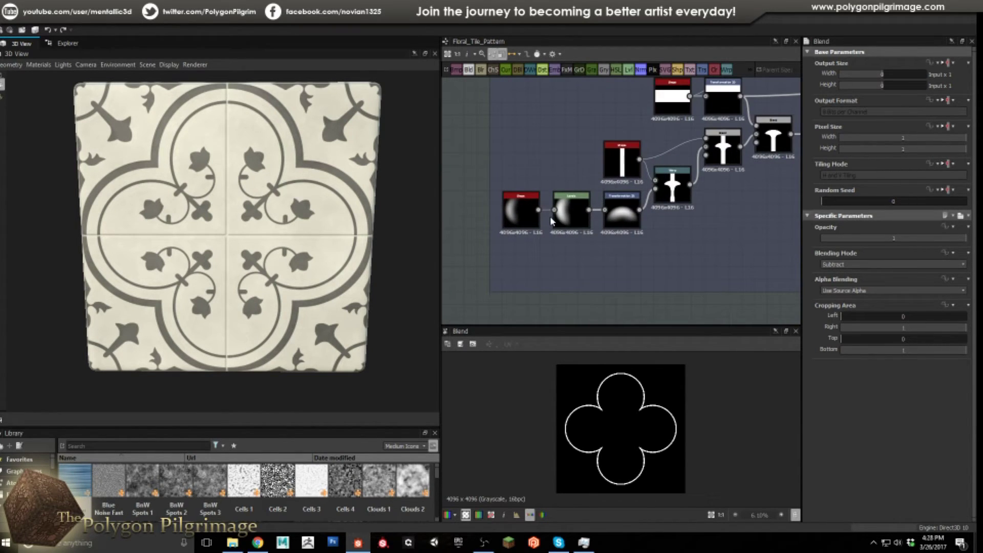
{"action": "left_click", "coordinate": [527, 213]}
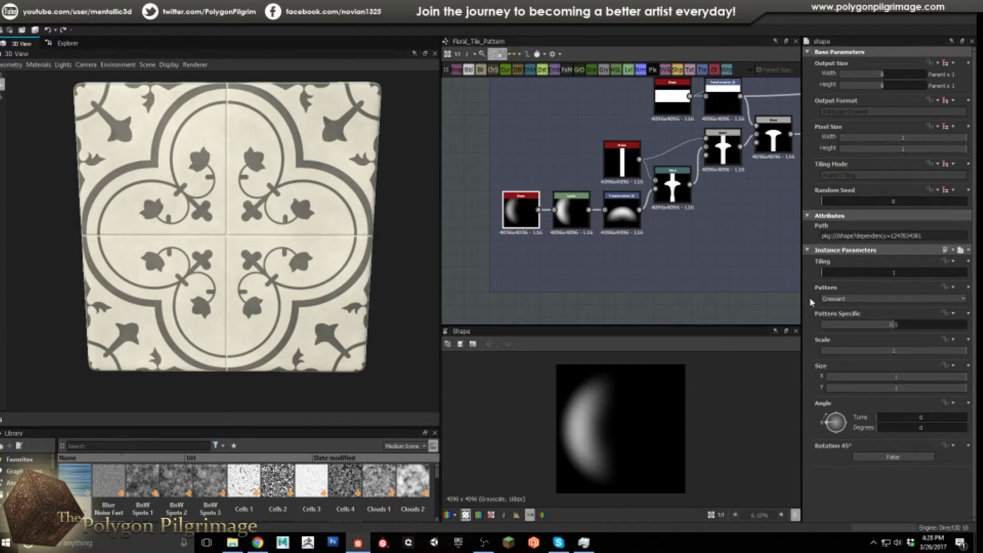
{"action": "left_click", "coordinate": [565, 210]}
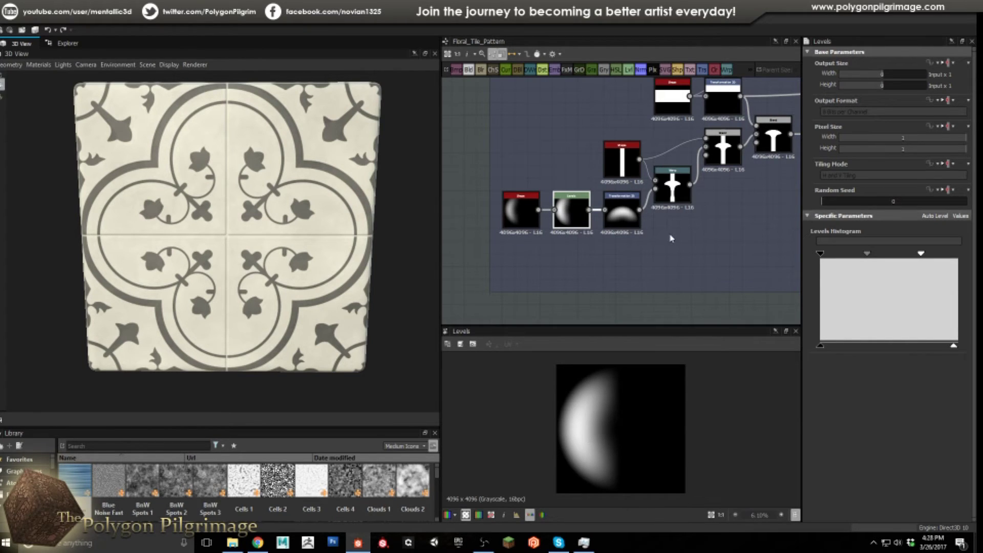
{"action": "scroll", "coordinate": [615, 239], "scroll_direction": "up", "scroll_amount": 2}
{"action": "left_click", "coordinate": [591, 230]}
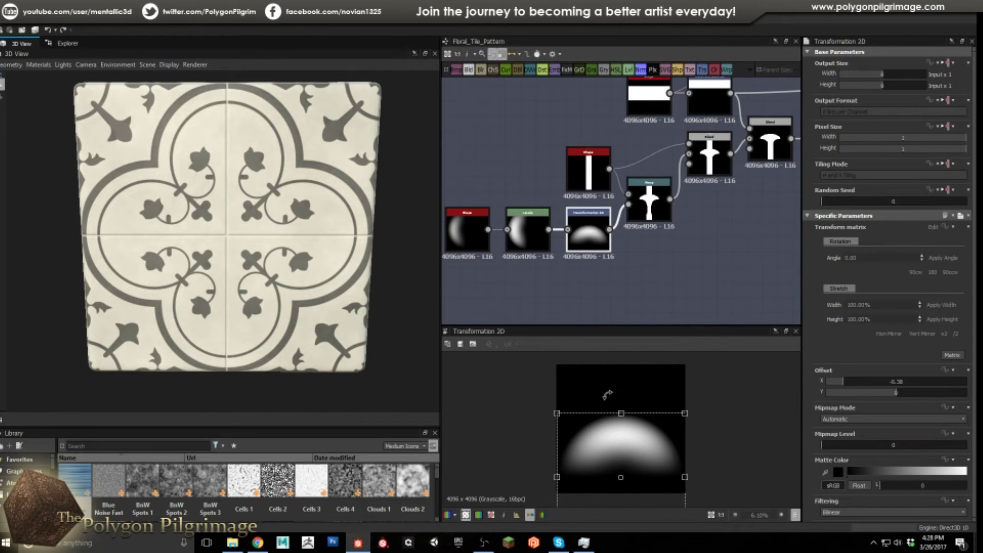
Step: Preview the vertical bar Shape in the Corner Flowers group and the Warp node that bends it into a flower outline
{"action": "double_click", "coordinate": [654, 206]}
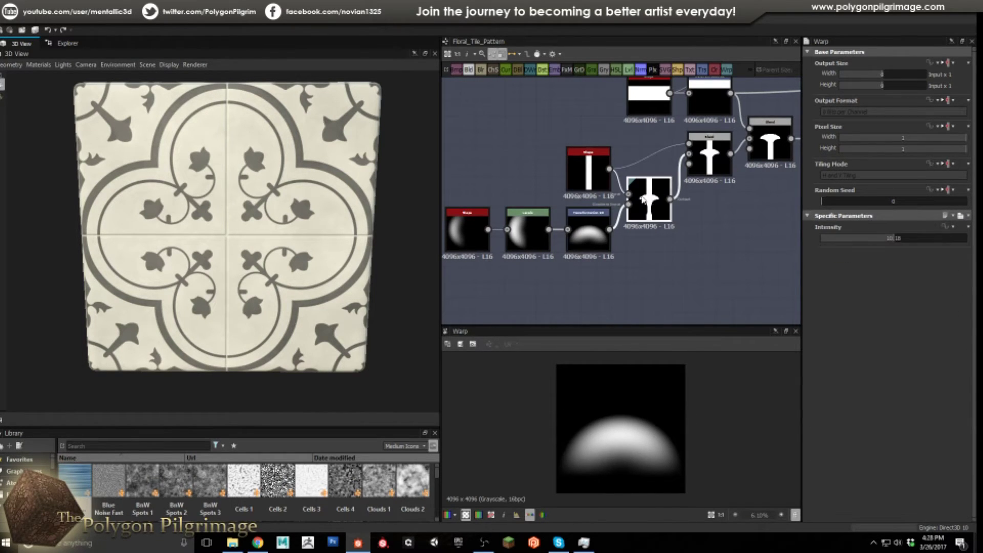
{"action": "left_click", "coordinate": [593, 165]}
{"action": "double_click", "coordinate": [593, 165]}
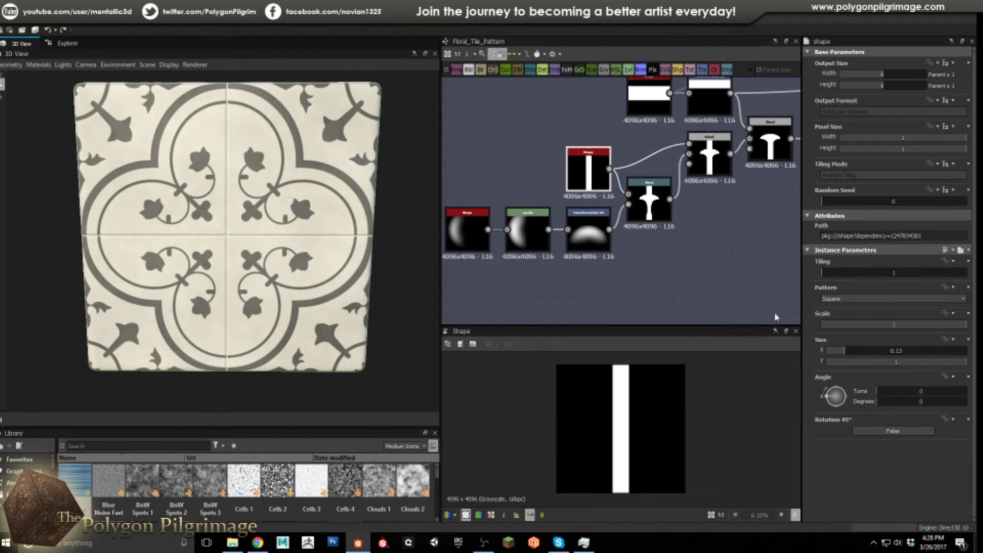
{"action": "double_click", "coordinate": [648, 207]}
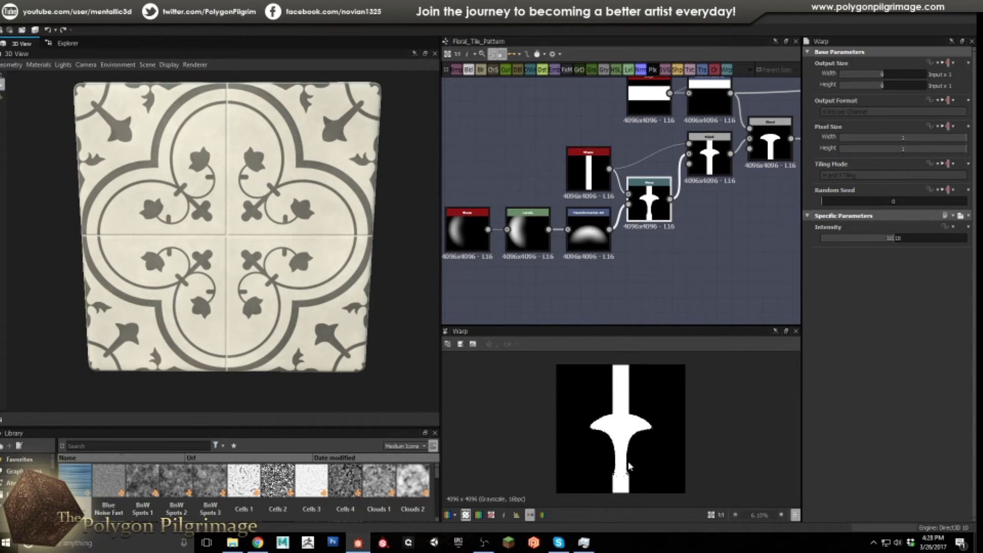
Step: Compare the Warp output with the Max (Lighten) Blend that restores the straight stem
{"action": "middle_click_drag", "start_coordinate": [740, 199], "coordinate": [643, 267]}
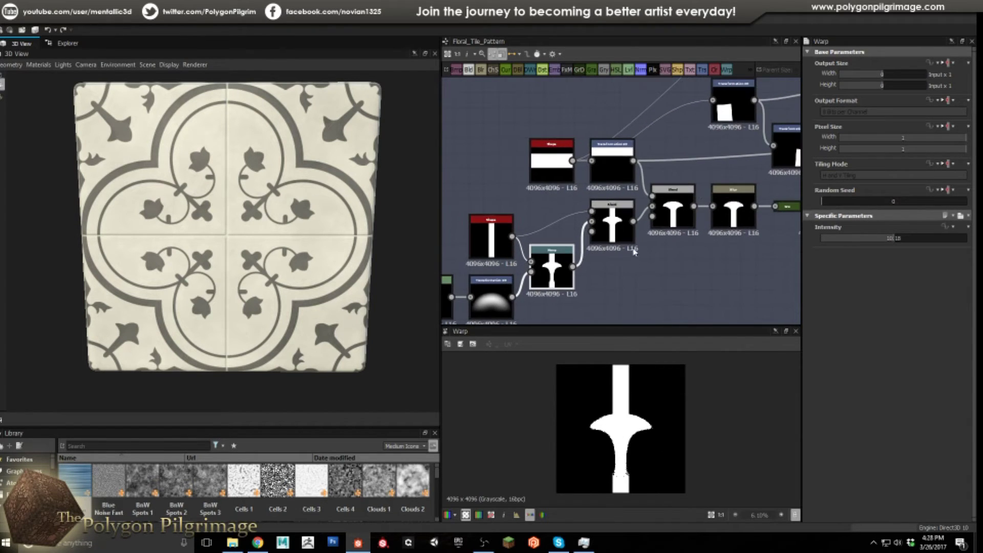
{"action": "left_click", "coordinate": [618, 225]}
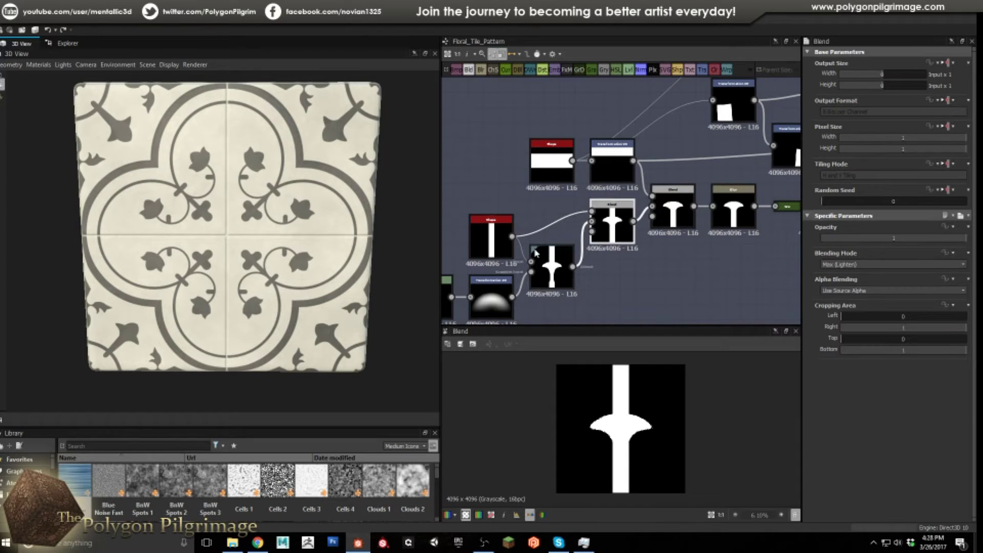
{"action": "left_click", "coordinate": [562, 261]}
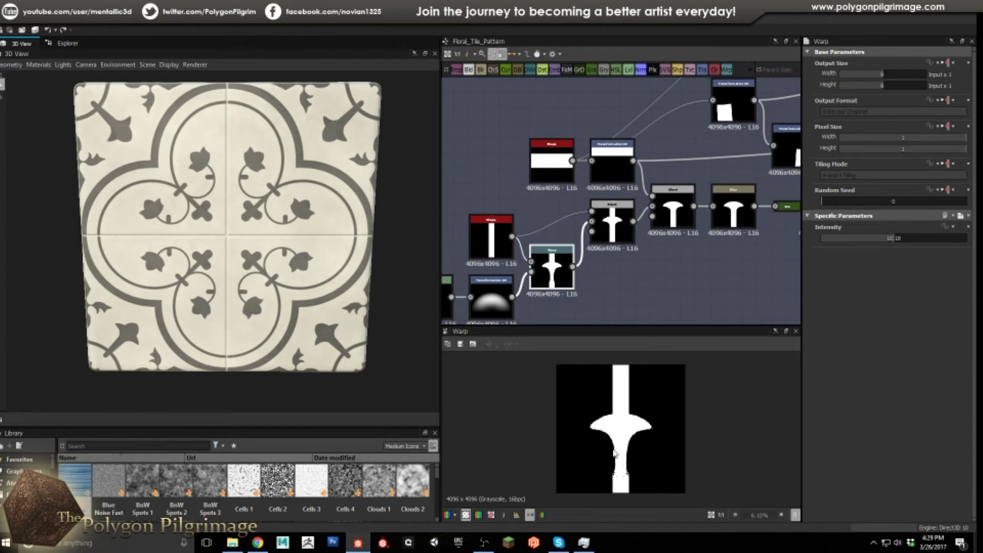
{"action": "left_click", "coordinate": [611, 225]}
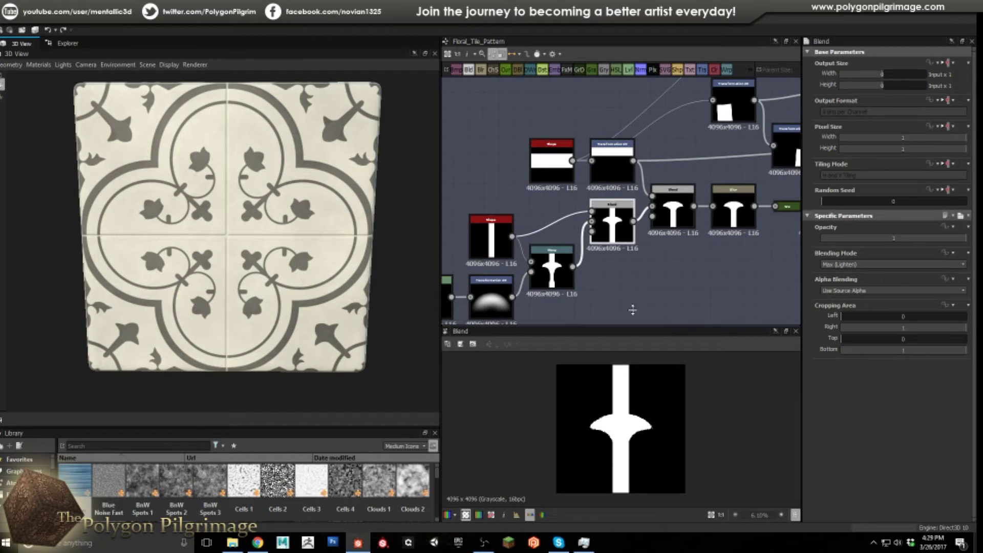
Step: Preview the horizontal bar Shape, its Transformation 2D and the Subtract Blend that cuts off the stem above the flower head
{"action": "double_click", "coordinate": [560, 163]}
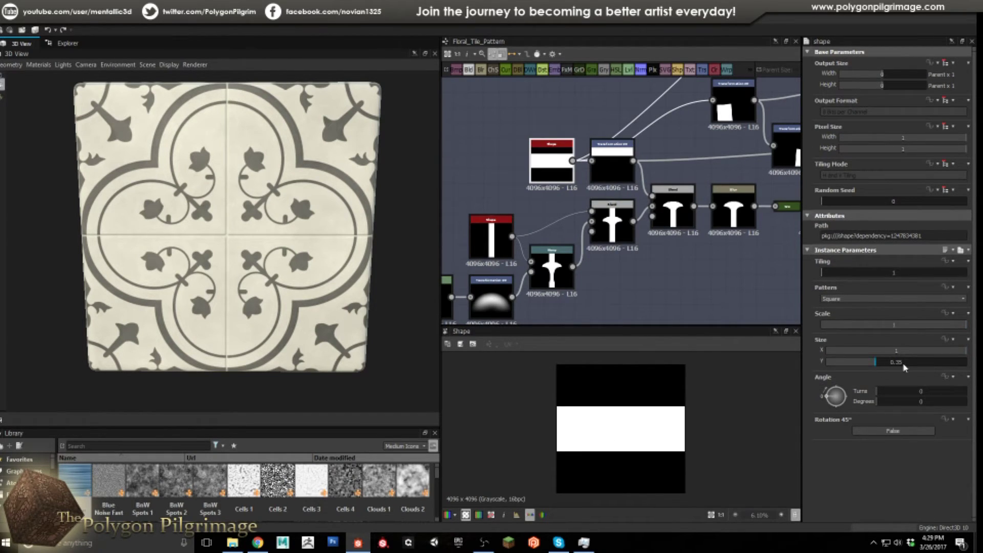
{"action": "double_click", "coordinate": [611, 154]}
{"action": "double_click", "coordinate": [675, 216]}
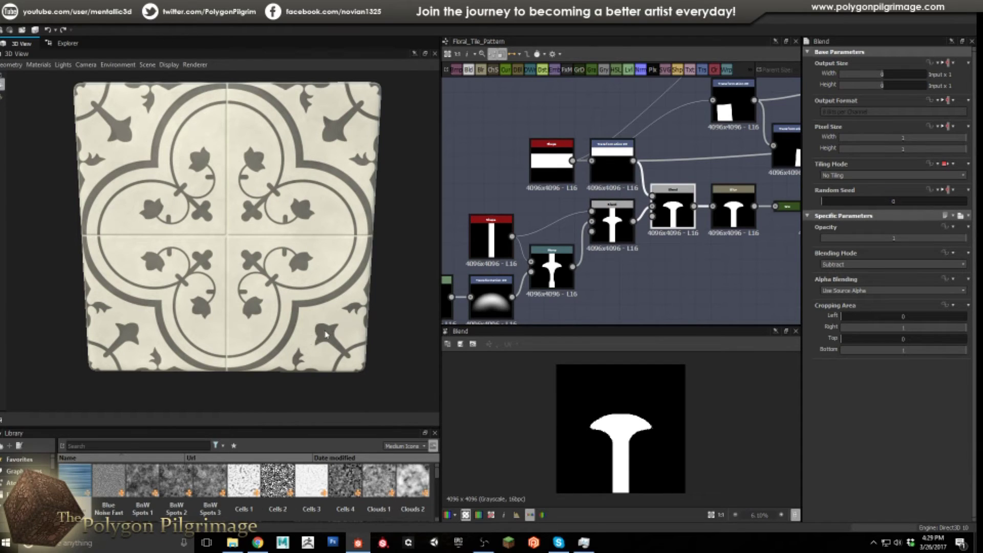
Step: Preview the Blur node and the Color to Mask node that clean up the flower shape, examining the mask's edges up close
{"action": "double_click", "coordinate": [733, 205]}
{"action": "middle_click_drag", "start_coordinate": [660, 255], "coordinate": [528, 278]}
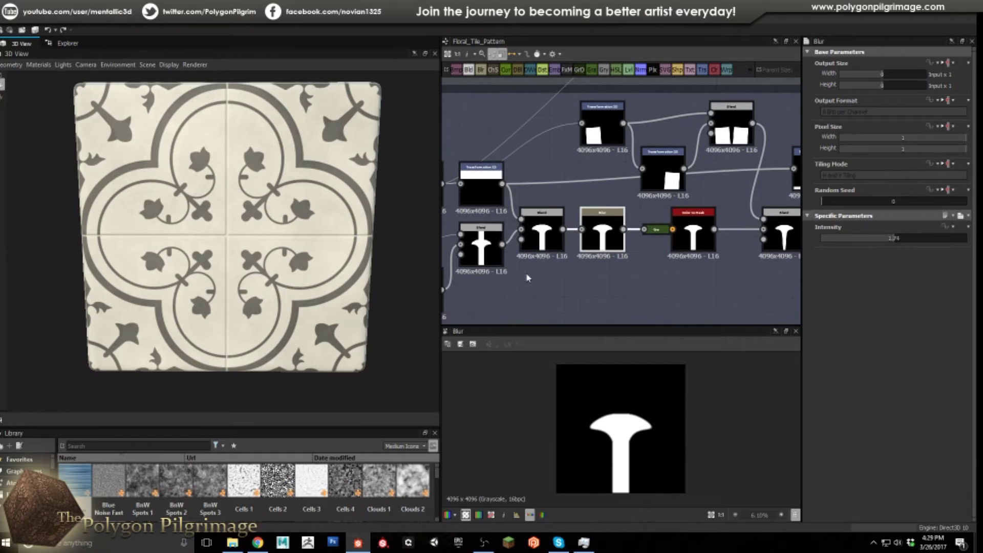
{"action": "double_click", "coordinate": [693, 230]}
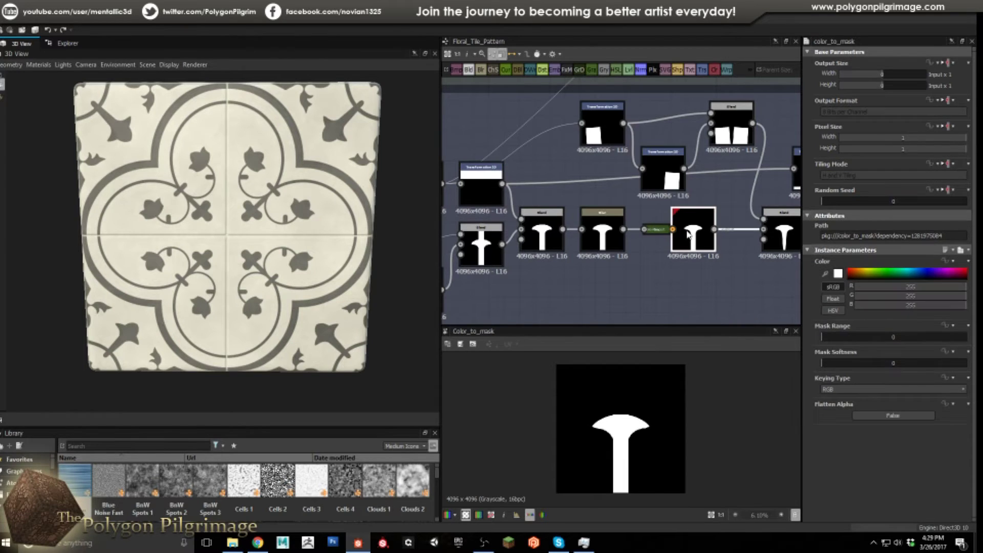
{"action": "scroll", "coordinate": [625, 417], "scroll_direction": "up", "scroll_amount": 3}
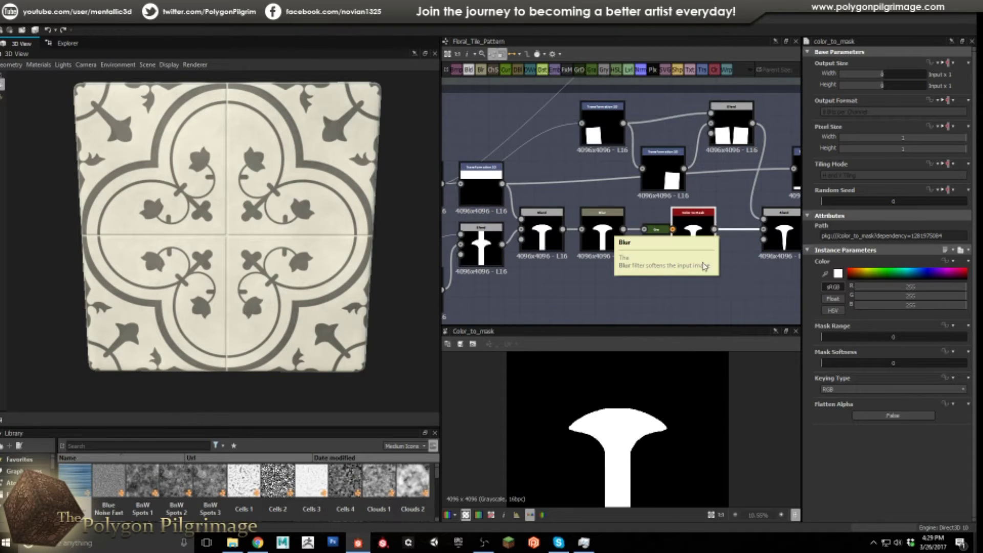
{"action": "middle_click_drag", "start_coordinate": [700, 233], "coordinate": [586, 253]}
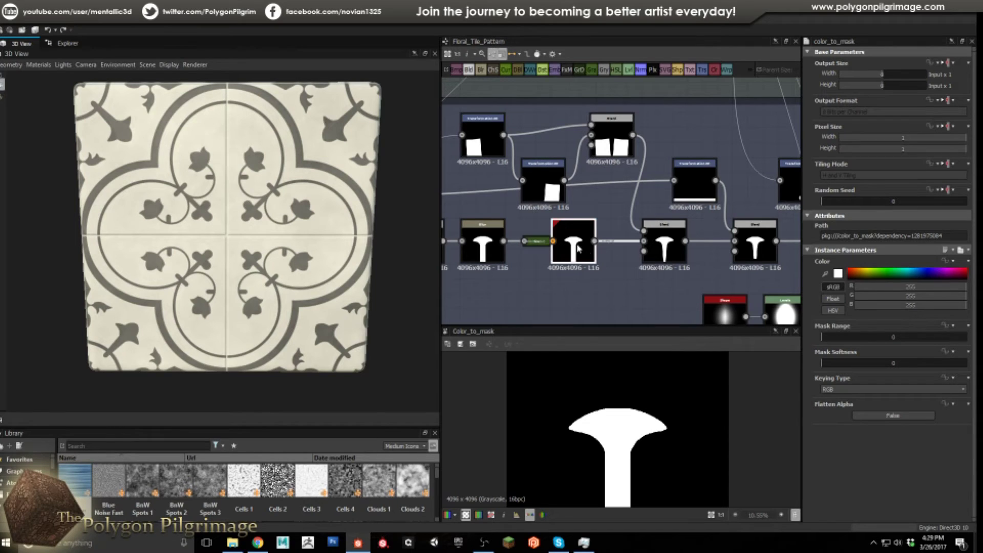
{"action": "scroll", "coordinate": [630, 392], "scroll_direction": "down", "scroll_amount": 3}
Step: Compare the Color to Mask output with the Subtract Blend that tapers the corner flower's stem
{"action": "double_click", "coordinate": [663, 250]}
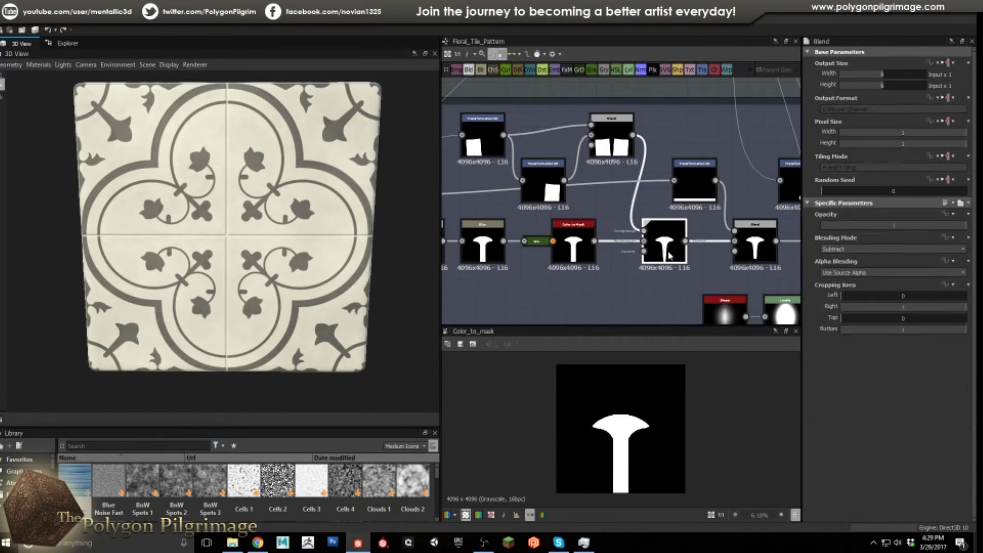
{"action": "double_click", "coordinate": [577, 250]}
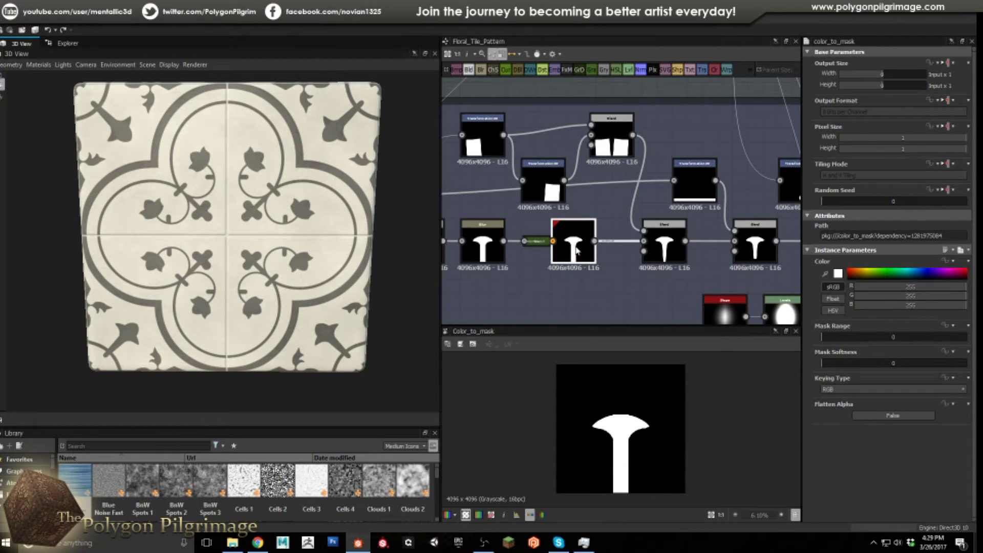
{"action": "scroll", "coordinate": [615, 261], "scroll_direction": "down", "scroll_amount": 2}
{"action": "scroll", "coordinate": [615, 261], "scroll_direction": "up", "scroll_amount": 2}
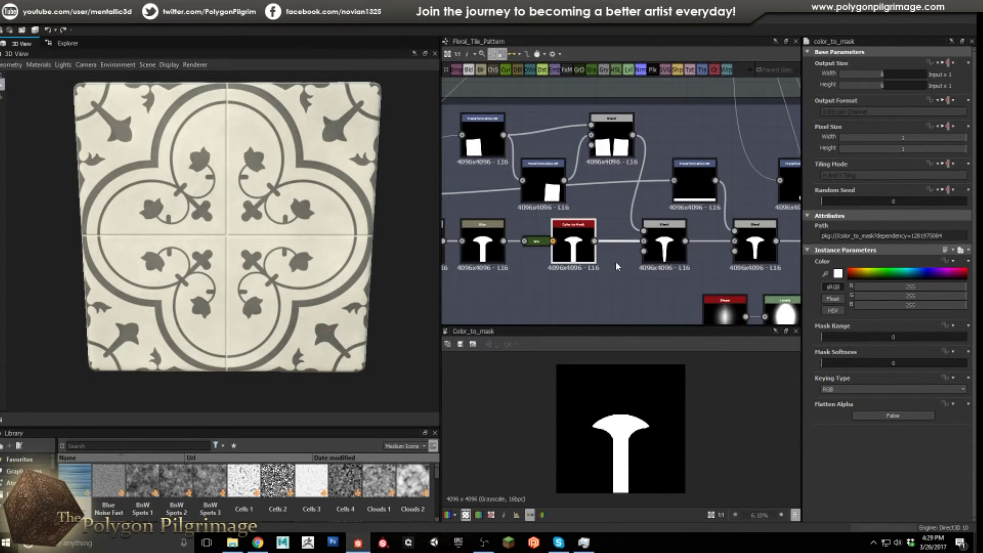
{"action": "left_click_drag", "start_coordinate": [616, 135], "coordinate": [622, 137]}
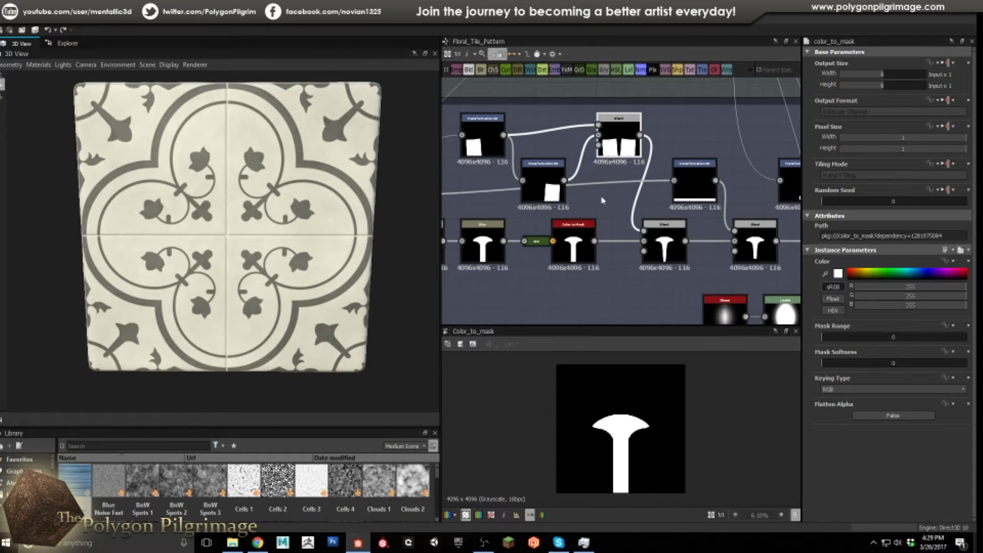
{"action": "middle_click_drag", "start_coordinate": [607, 207], "coordinate": [627, 210]}
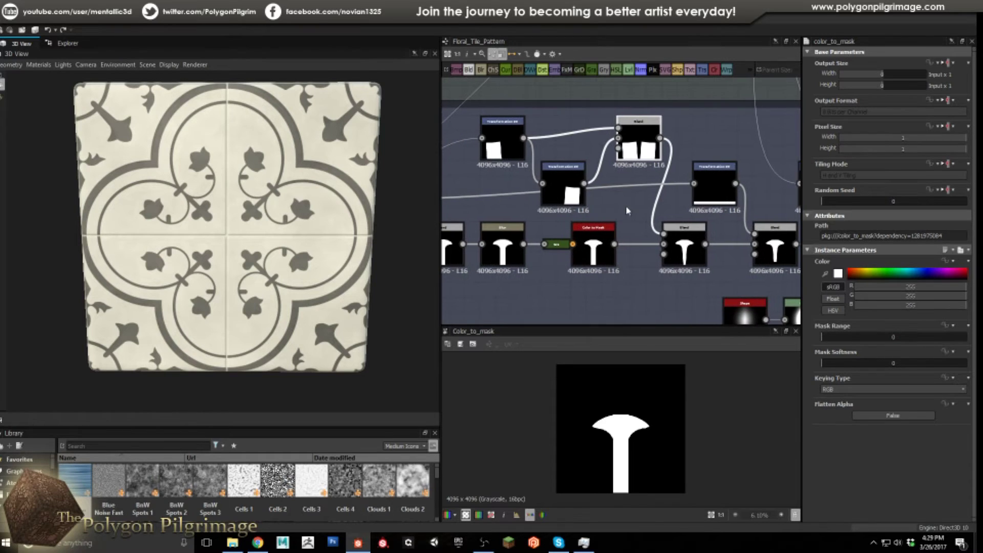
{"action": "left_click", "coordinate": [691, 254]}
{"action": "double_click", "coordinate": [606, 255]}
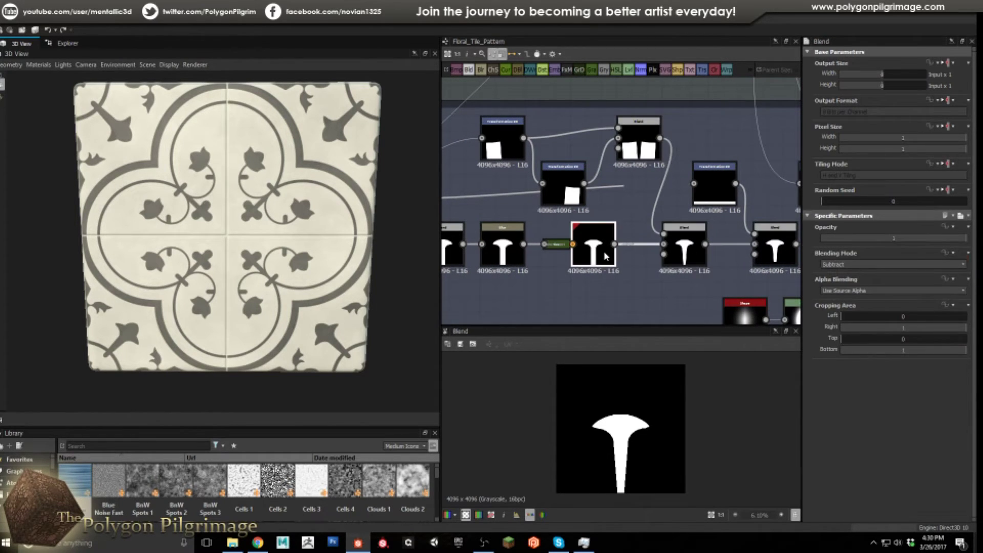
{"action": "left_click", "coordinate": [685, 253]}
{"action": "double_click", "coordinate": [684, 253]}
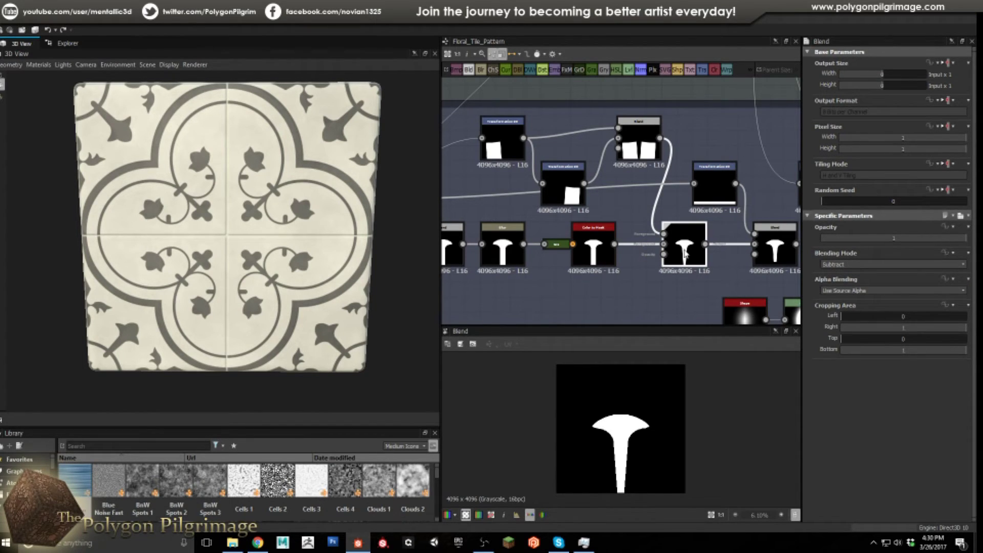
{"action": "mouse_move", "coordinate": [709, 197]}
{"action": "left_mouse_down"}
{"action": "mouse_move", "coordinate": [724, 195]}
{"action": "mouse_move", "coordinate": [710, 196]}
{"action": "left_mouse_up"}
{"action": "left_click", "coordinate": [682, 245]}
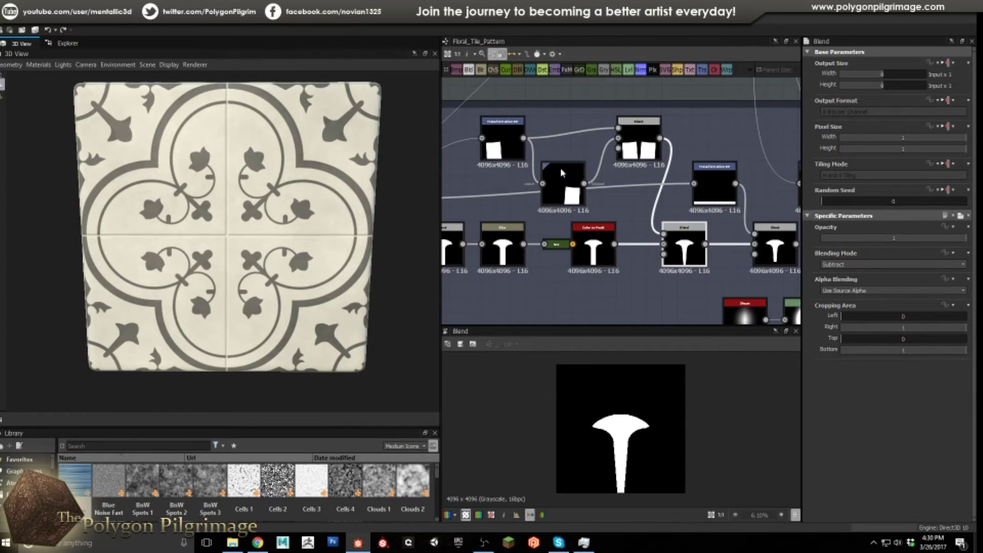
Step: Preview the tilted rectangle Transformation 2D, the Blend pairing both rectangles and the Subtract Blend that narrows the stem with them
{"action": "double_click", "coordinate": [502, 145]}
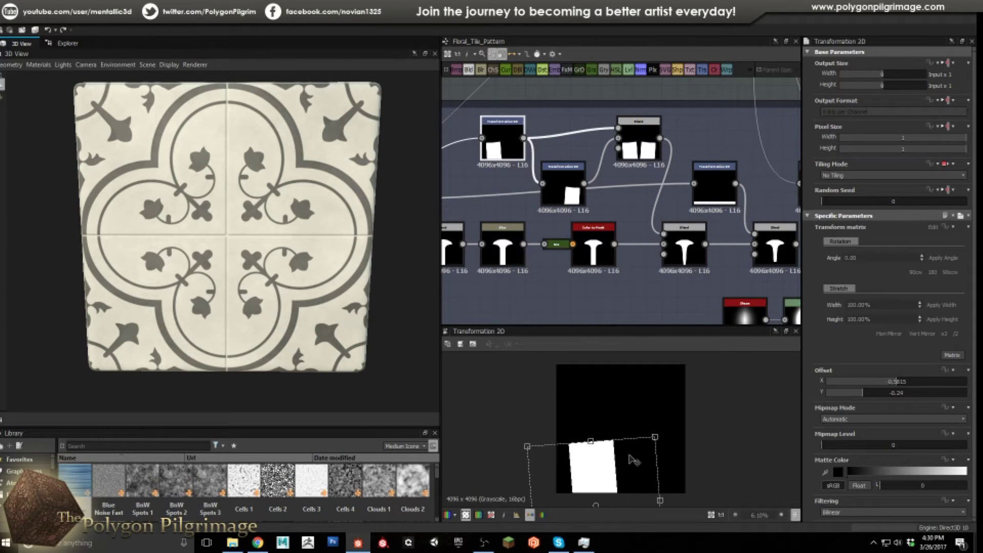
{"action": "left_click", "coordinate": [565, 192]}
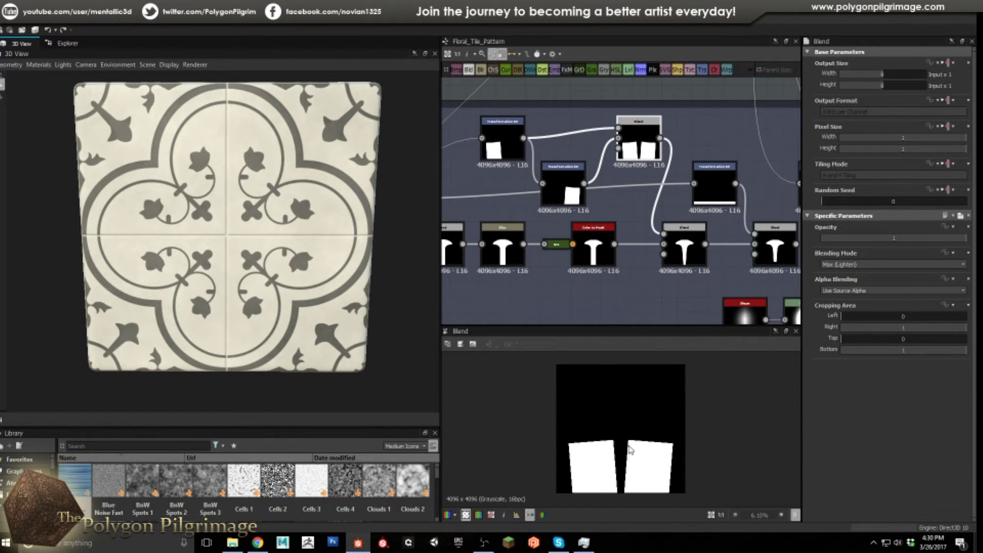
{"action": "middle_click_drag", "start_coordinate": [643, 279], "coordinate": [573, 261]}
{"action": "left_click", "coordinate": [614, 233]}
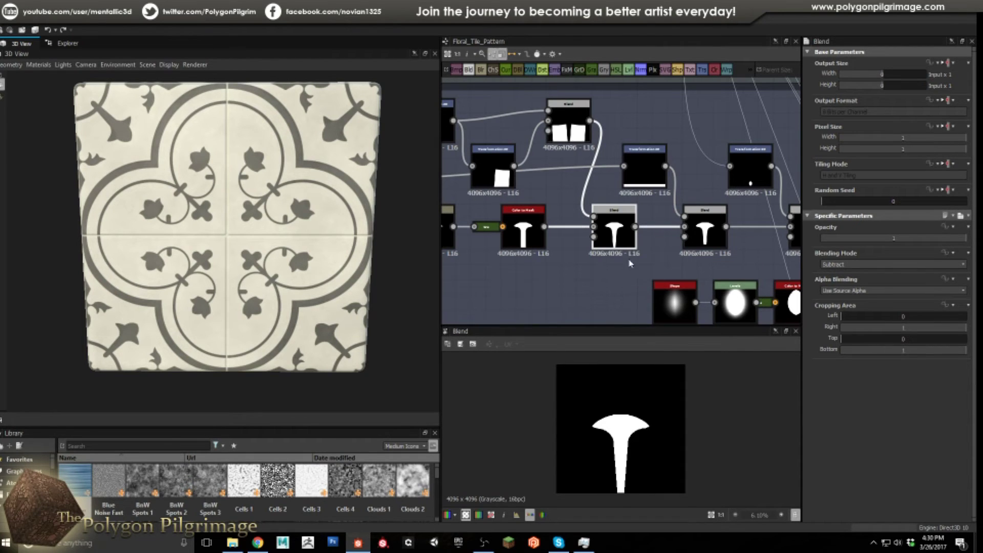
Step: Inspect the corner flower on the tile in the 3D view and reframe the whole tile
{"action": "left_click_drag", "start_coordinate": [350, 347], "coordinate": [338, 323]}
{"action": "scroll", "coordinate": [348, 330], "scroll_direction": "up", "scroll_amount": 1}
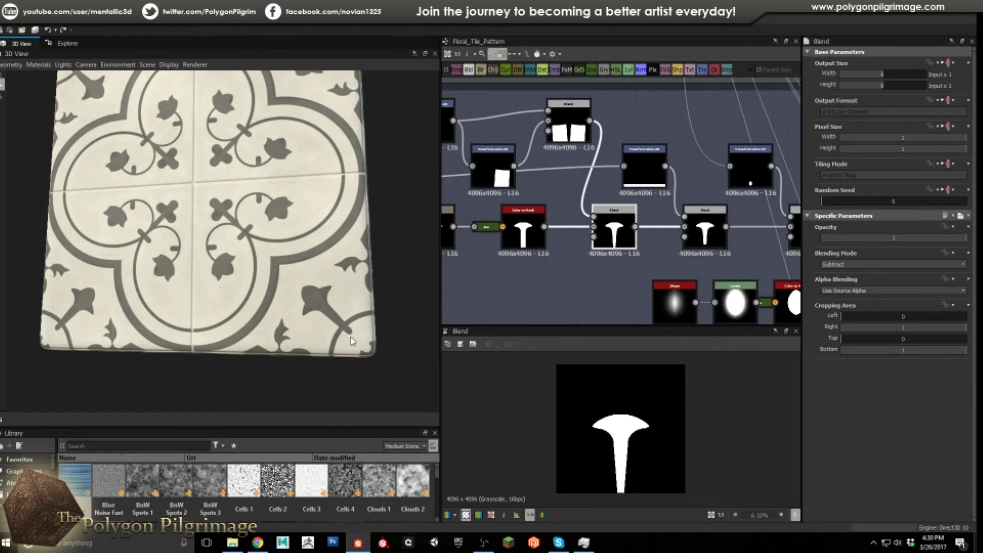
{"action": "key", "text": "f"}
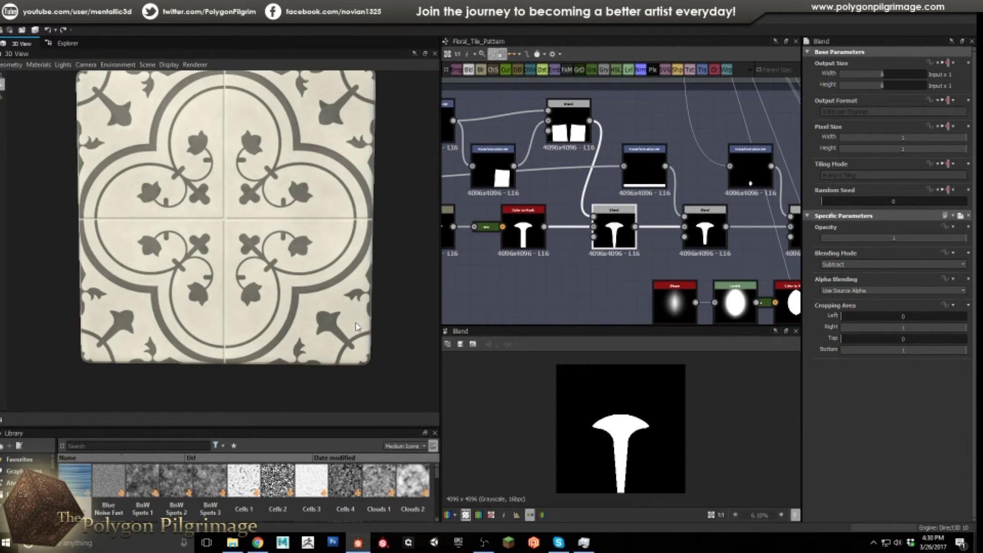
{"action": "scroll", "coordinate": [348, 287], "scroll_direction": "down", "scroll_amount": 1}
Step: Preview the Transformation 2D placing a thin bar along the bottom edge and the Subtract Blend trimming the stem's base with it
{"action": "middle_click_drag", "start_coordinate": [623, 187], "coordinate": [563, 197]}
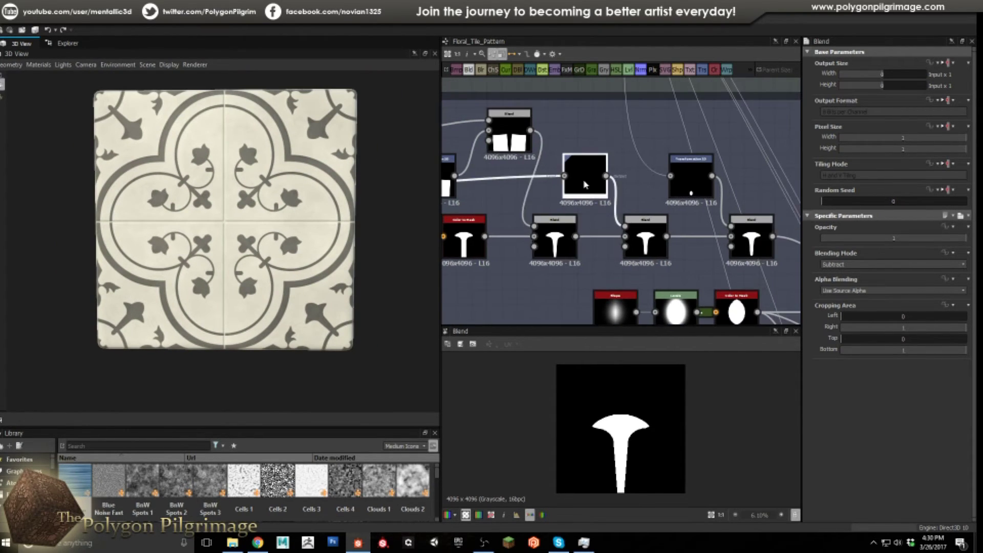
{"action": "left_click", "coordinate": [563, 197]}
{"action": "left_click", "coordinate": [646, 241]}
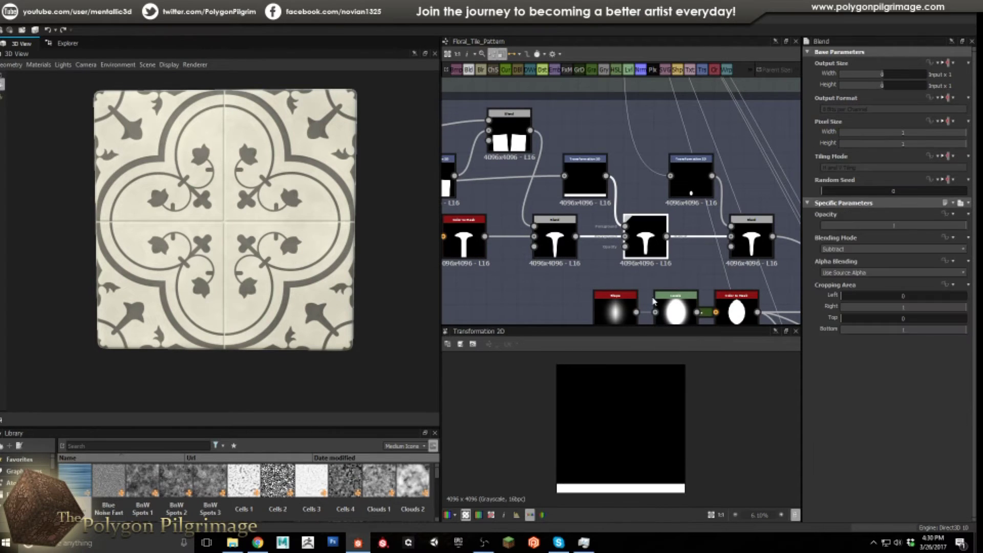
Step: Preview the Transformation 2D placing a small dot at the stem's base and the Max (Lighten) Blend rounding the stem's end with it
{"action": "left_click", "coordinate": [691, 179]}
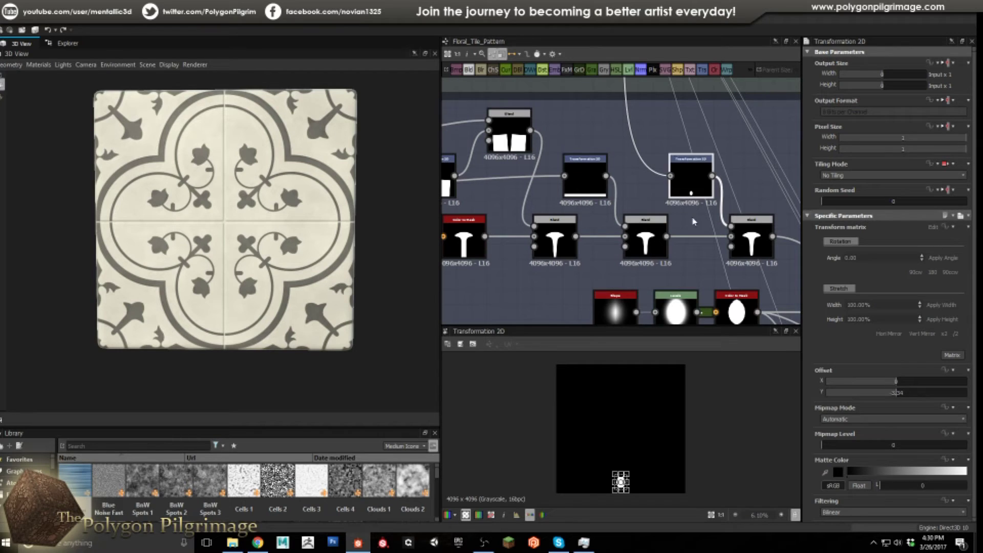
{"action": "left_click", "coordinate": [752, 236]}
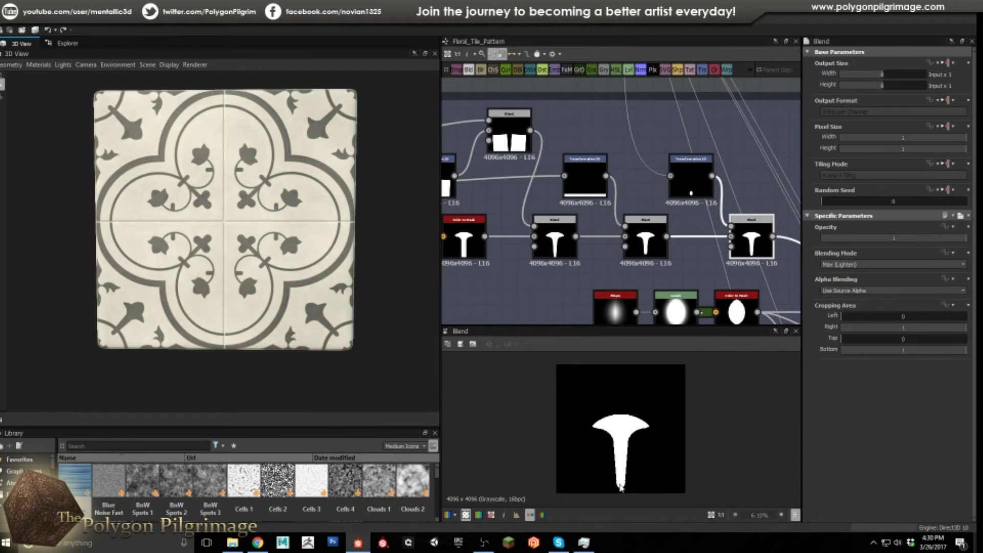
{"action": "scroll", "coordinate": [614, 206], "scroll_direction": "down", "scroll_amount": 4}
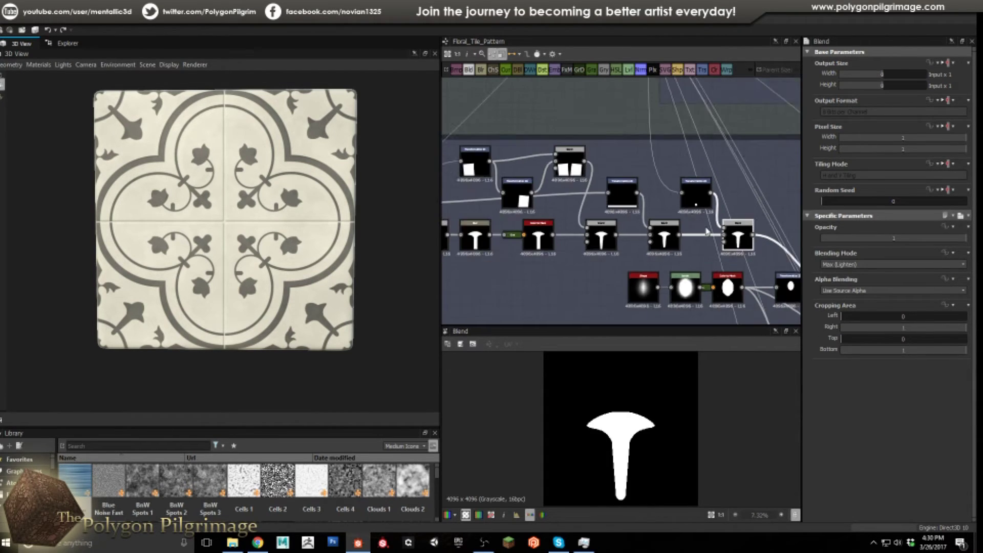
Step: Preview the Ridged Bell Shape, its Levels and Color to Mask, and the Blend adding this petal on top of the corner flower
{"action": "scroll", "coordinate": [614, 206], "scroll_direction": "down", "scroll_amount": 2}
{"action": "middle_click_drag", "start_coordinate": [685, 228], "coordinate": [606, 187]}
{"action": "middle_click_drag", "start_coordinate": [593, 220], "coordinate": [614, 223]}
{"action": "scroll", "coordinate": [543, 231], "scroll_direction": "up", "scroll_amount": 3}
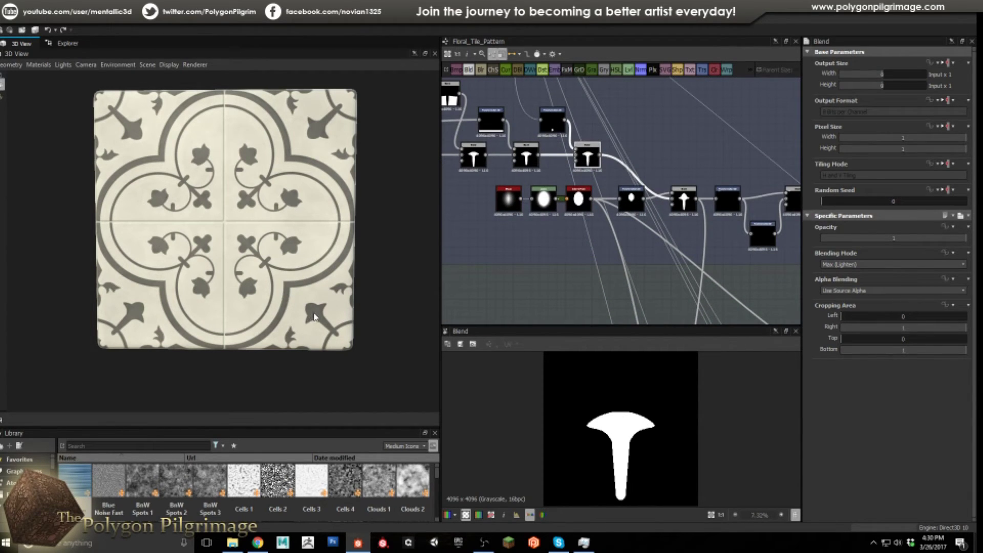
{"action": "left_click", "coordinate": [517, 207]}
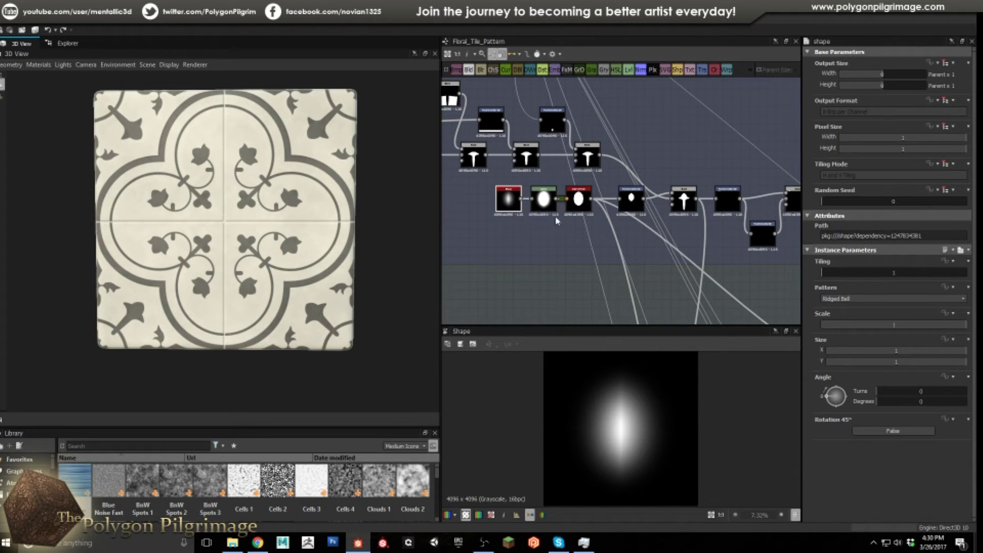
{"action": "scroll", "coordinate": [540, 208], "scroll_direction": "up", "scroll_amount": 1}
{"action": "left_click", "coordinate": [544, 201]}
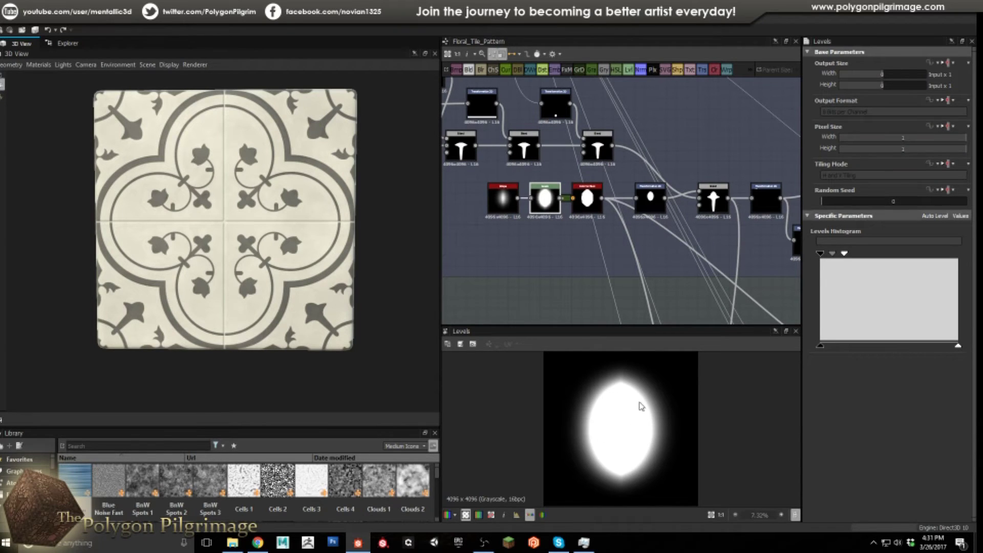
{"action": "left_click", "coordinate": [585, 205]}
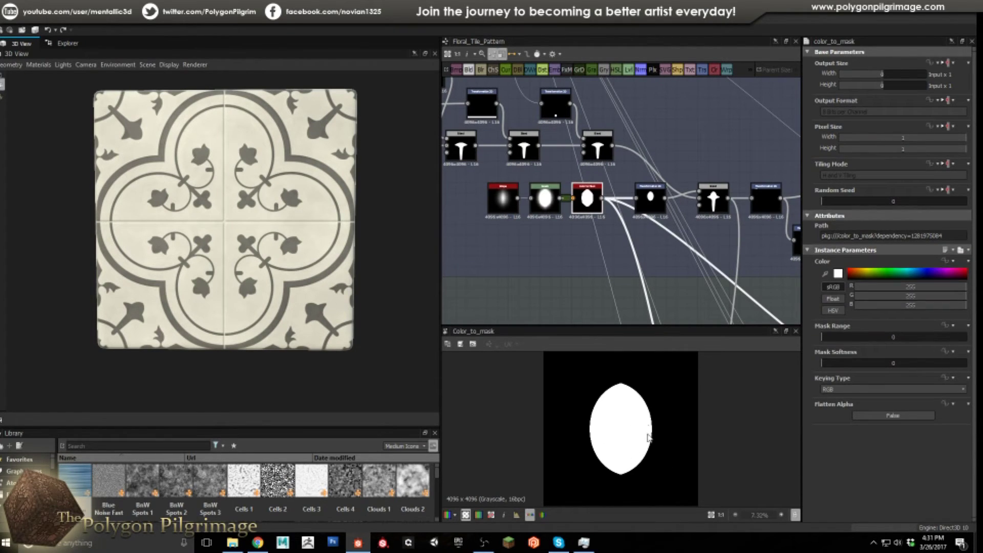
{"action": "left_click", "coordinate": [649, 201]}
{"action": "left_click", "coordinate": [714, 200]}
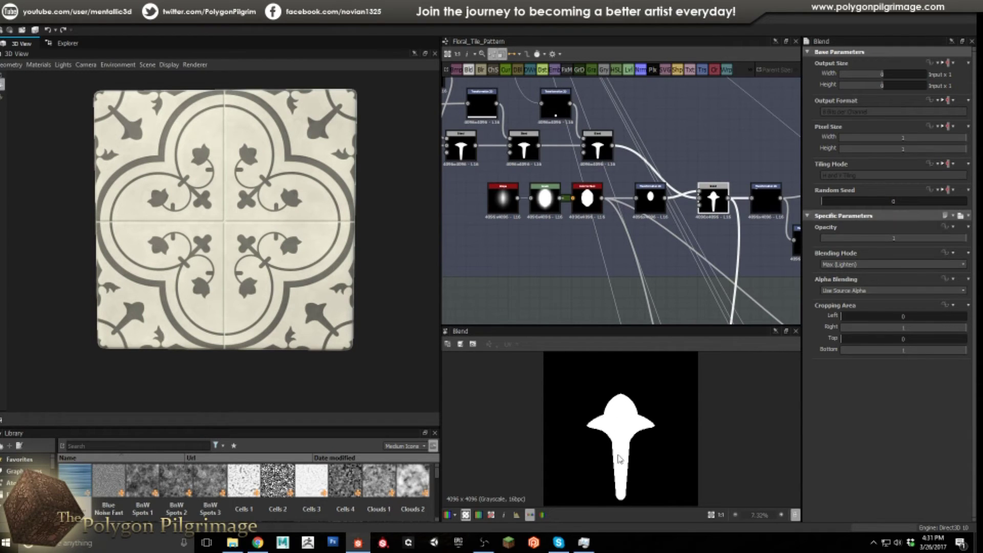
Step: Preview the Transformation 2D and Blend nodes that place the corner flower and mirror it into all four corners
{"action": "middle_click_drag", "start_coordinate": [767, 230], "coordinate": [643, 254]}
{"action": "scroll", "coordinate": [626, 251], "scroll_direction": "up", "scroll_amount": 2}
{"action": "double_click", "coordinate": [535, 220]}
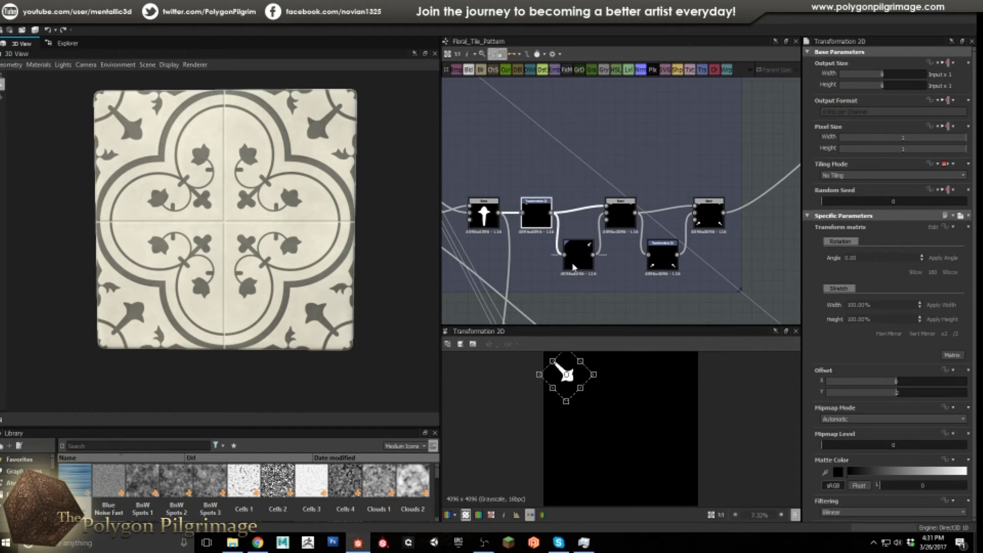
{"action": "double_click", "coordinate": [623, 218]}
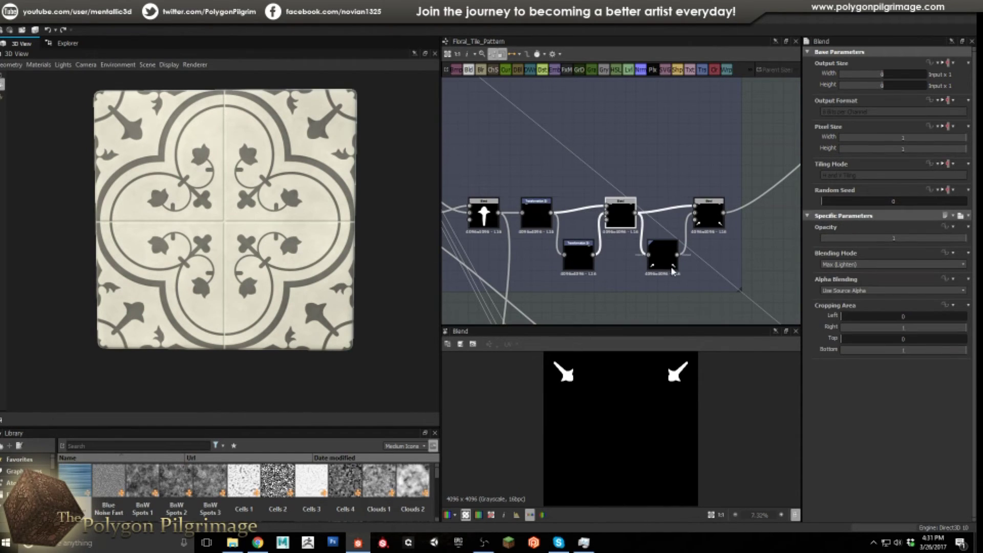
{"action": "left_click", "coordinate": [657, 253]}
{"action": "left_click", "coordinate": [708, 214]}
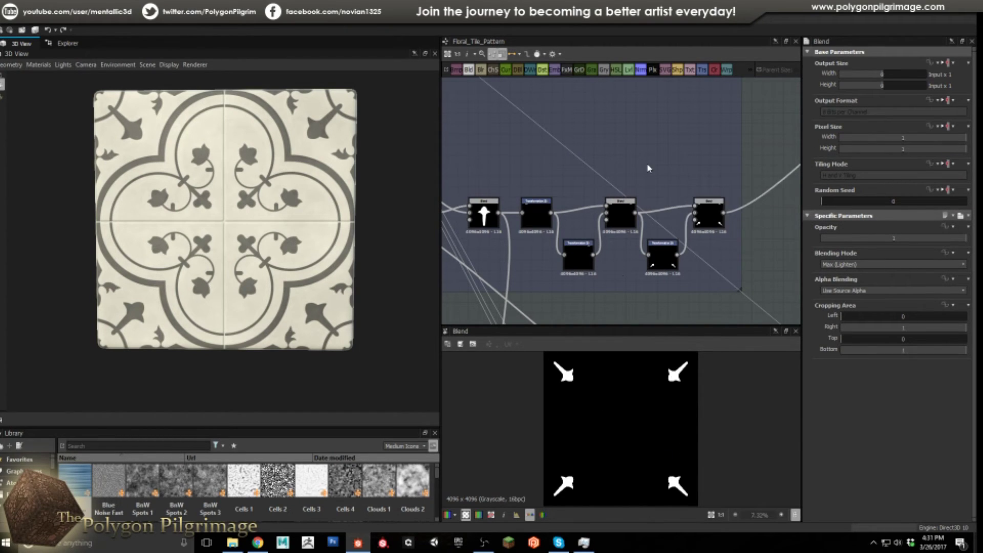
Step: Find the Flowers (Main) group and preview its Crescent Shape and the Levels that brightens it
{"action": "scroll", "coordinate": [647, 169], "scroll_direction": "down", "scroll_amount": 5}
{"action": "scroll", "coordinate": [603, 196], "scroll_direction": "up", "scroll_amount": 4}
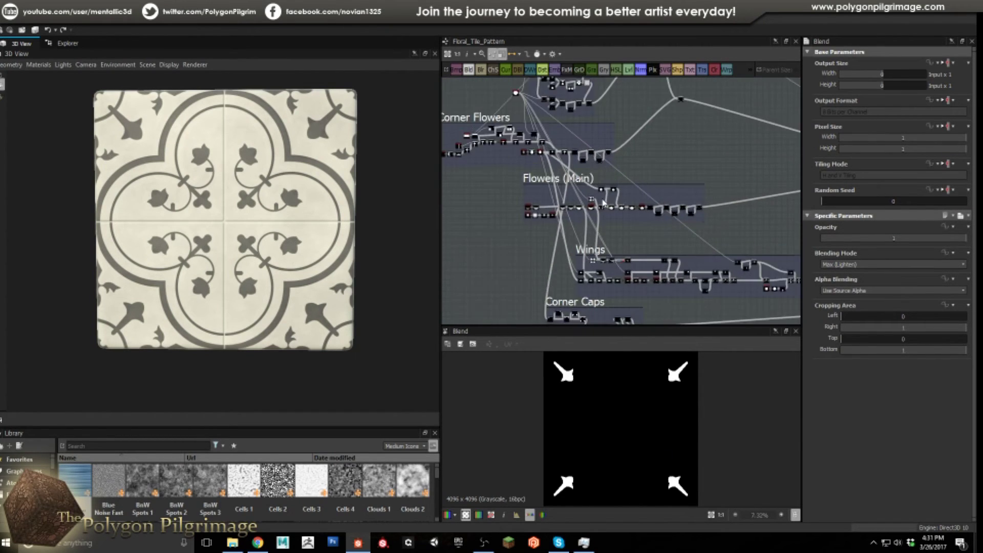
{"action": "scroll", "coordinate": [589, 208], "scroll_direction": "up", "scroll_amount": 2}
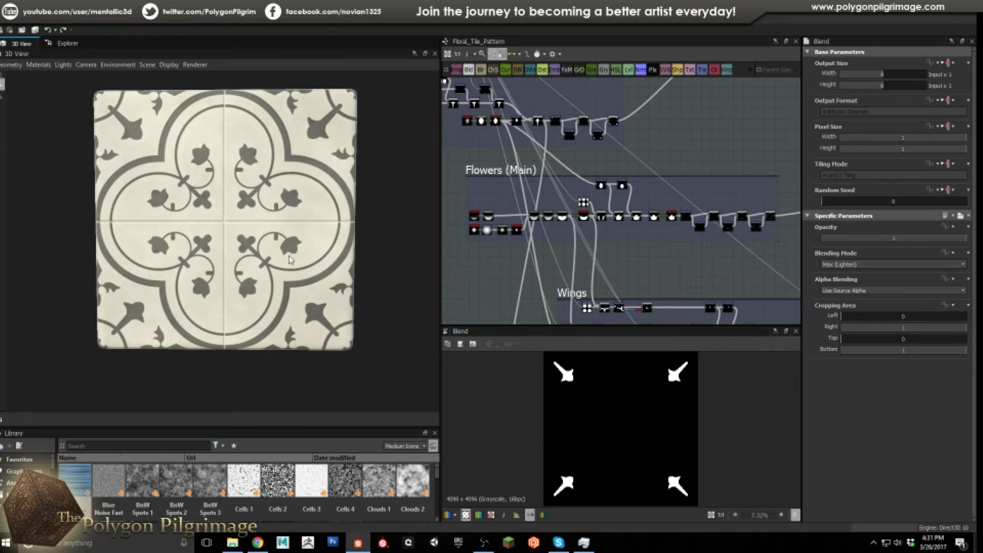
{"action": "scroll", "coordinate": [508, 244], "scroll_direction": "up", "scroll_amount": 5}
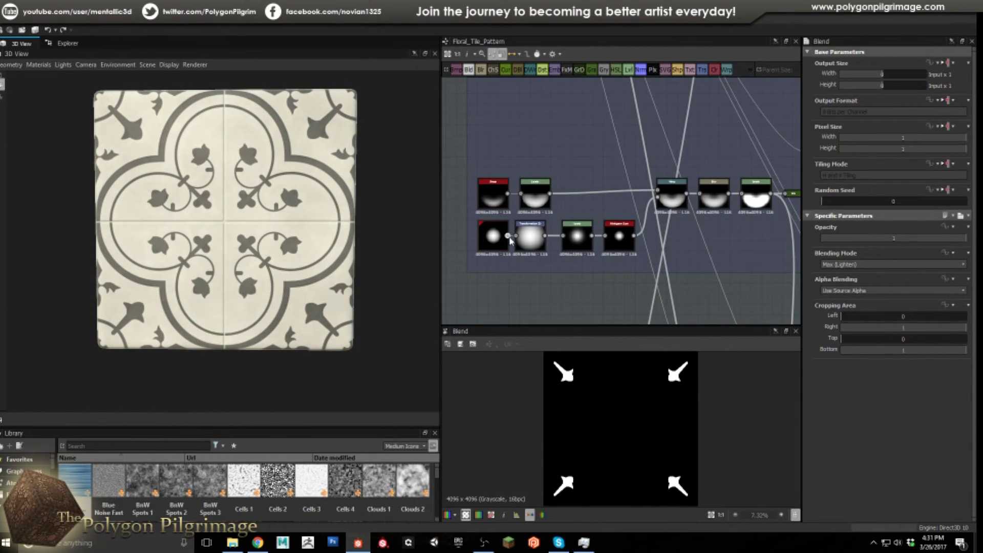
{"action": "left_click", "coordinate": [492, 195]}
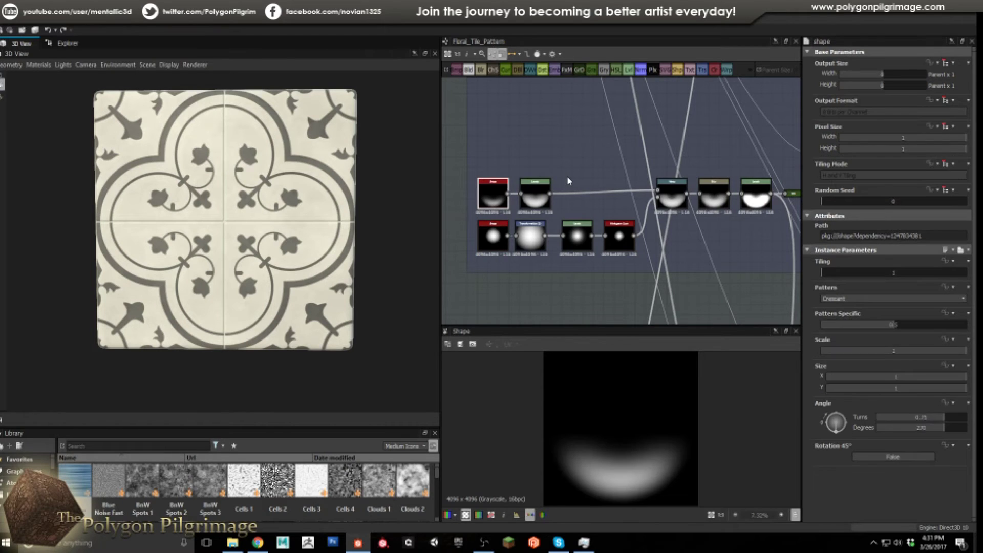
{"action": "left_click", "coordinate": [529, 205]}
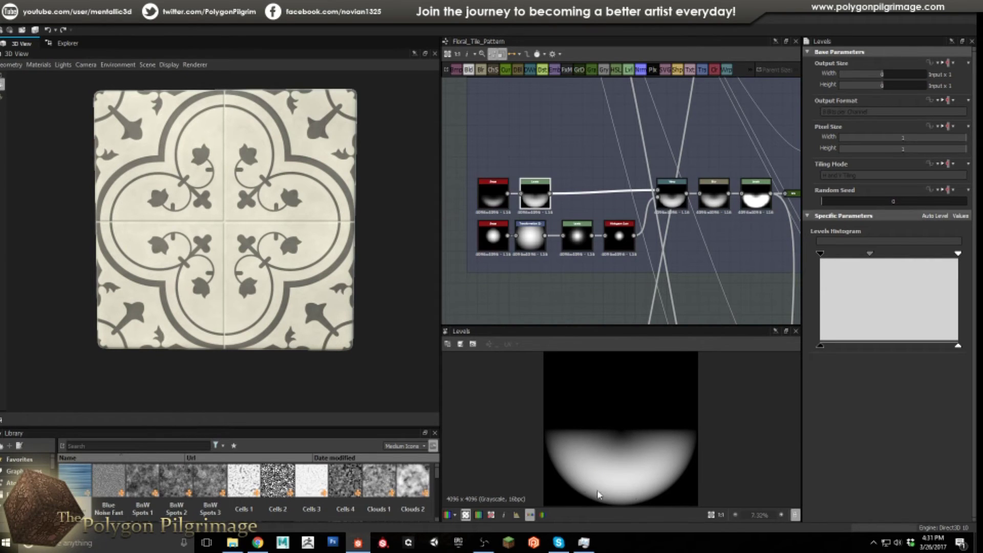
Step: Preview the Paraboloid Shape with its Transformation 2D, Levels and Histogram Scan in the Flowers (Main) group
{"action": "left_click", "coordinate": [493, 237]}
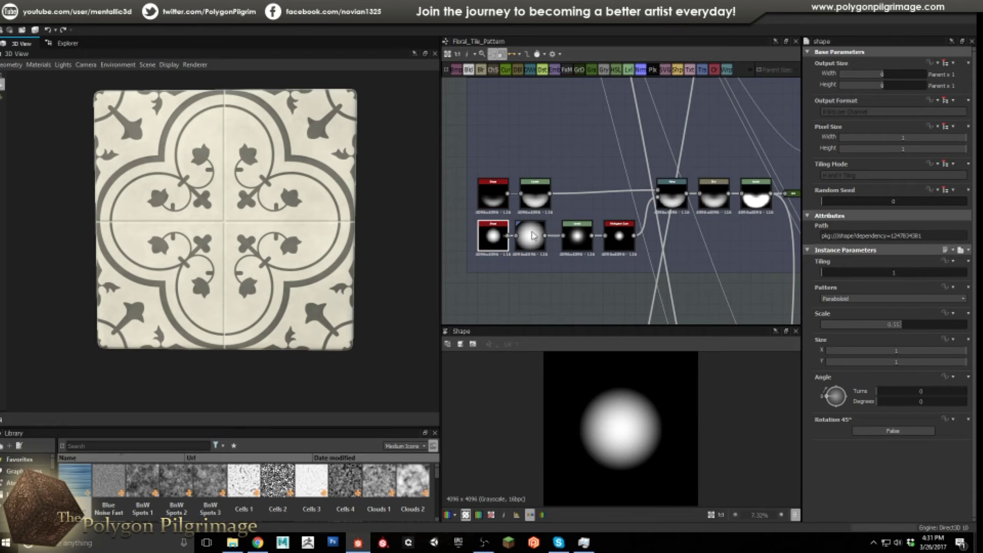
{"action": "left_click", "coordinate": [530, 236]}
{"action": "left_click", "coordinate": [583, 243]}
{"action": "left_click", "coordinate": [619, 241]}
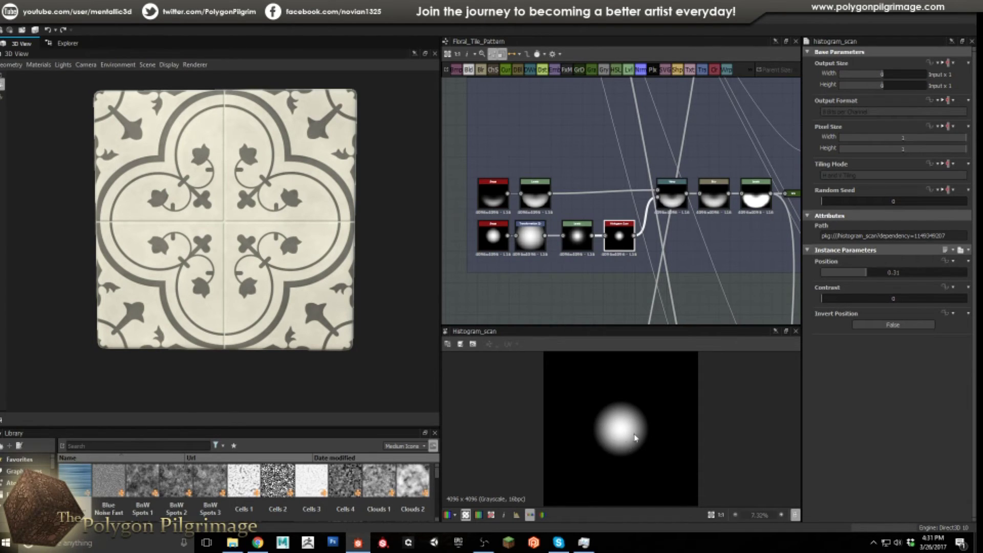
Step: Preview the Warp that dents the crescent with the paraboloid, and the Levels and Color to Mask that sharpen the result
{"action": "left_click", "coordinate": [674, 206]}
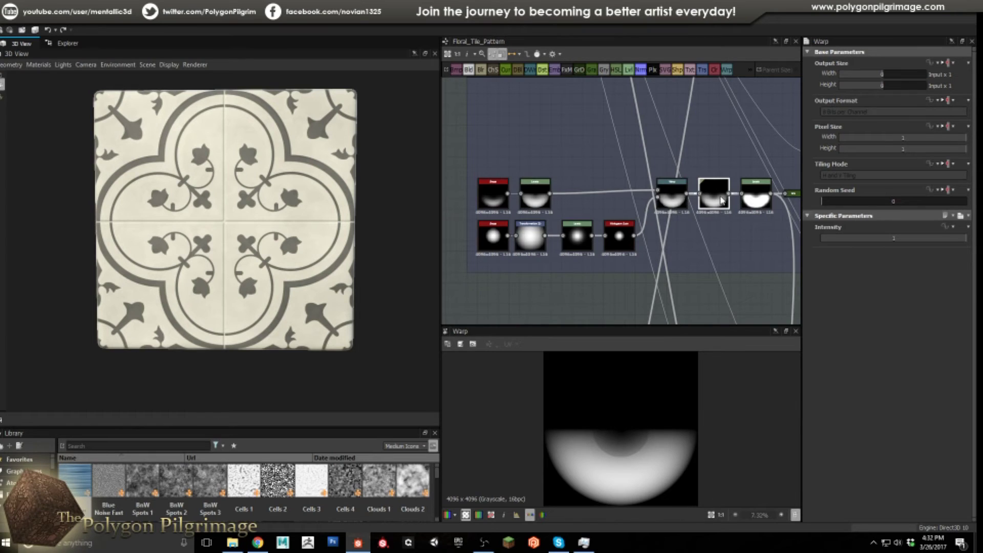
{"action": "left_click", "coordinate": [757, 204]}
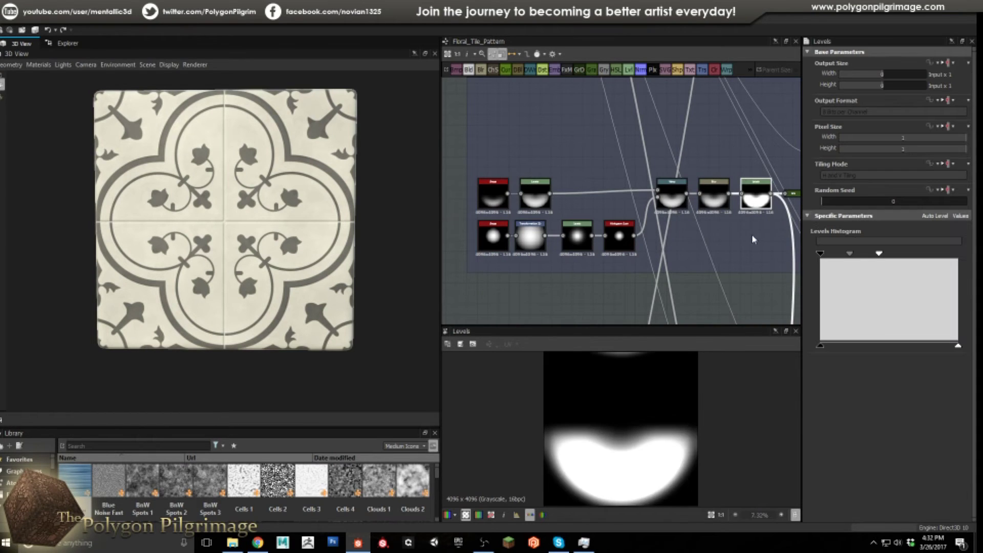
{"action": "middle_click_drag", "start_coordinate": [726, 243], "coordinate": [608, 243]}
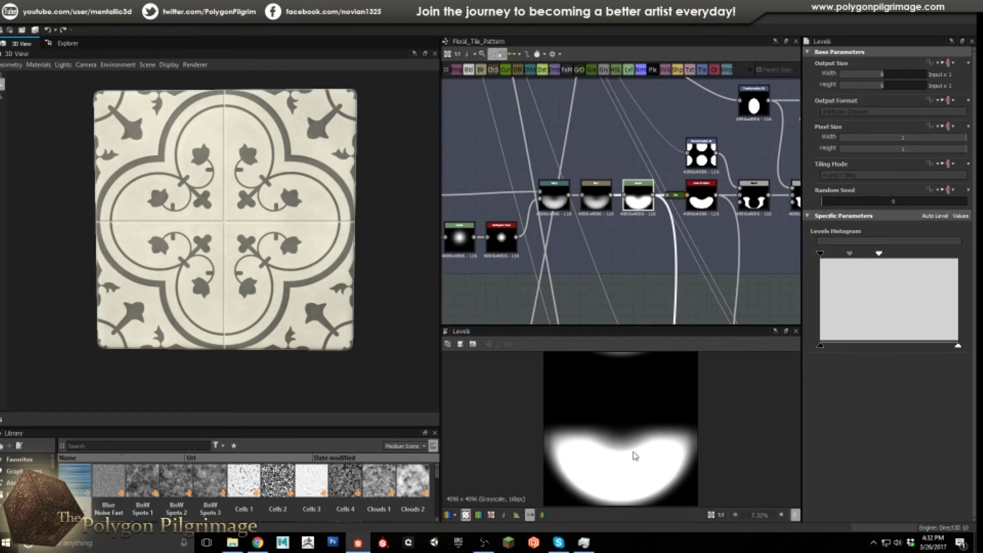
{"action": "middle_click_drag", "start_coordinate": [686, 234], "coordinate": [660, 263]}
{"action": "left_click", "coordinate": [676, 233]}
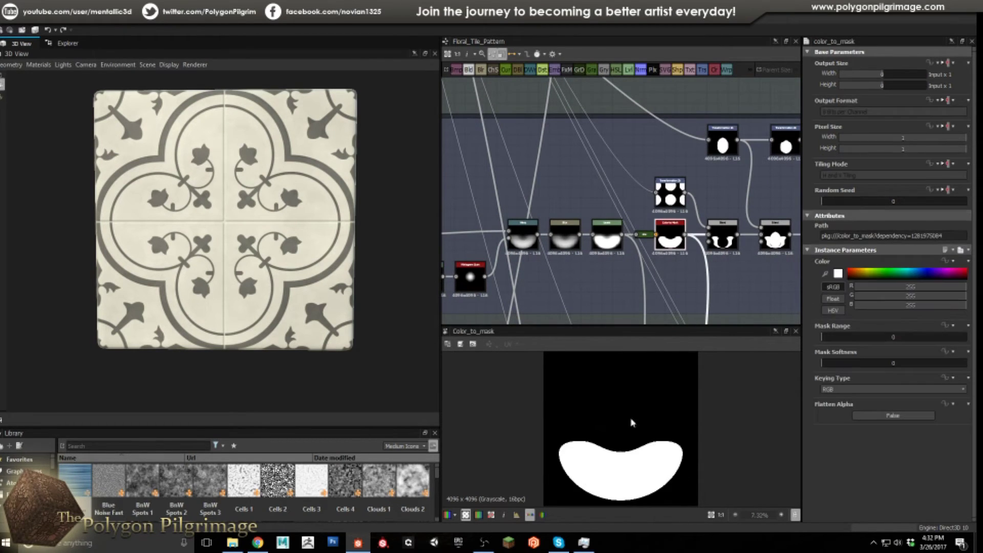
Step: Preview the Transformation 2D holding the circle pattern and the Subtract Blend that cuts the crescent mask with it
{"action": "middle_click_drag", "start_coordinate": [719, 277], "coordinate": [631, 281]}
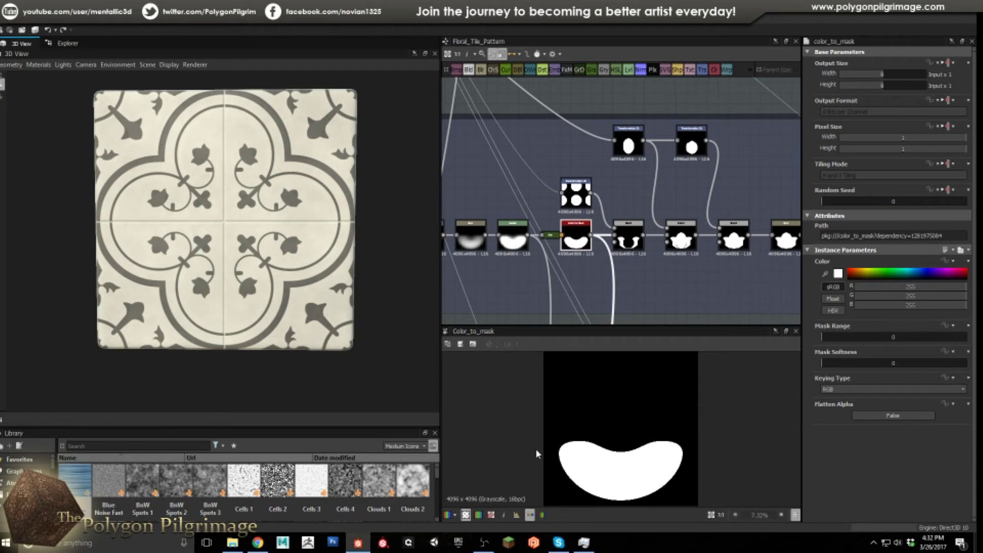
{"action": "double_click", "coordinate": [577, 193]}
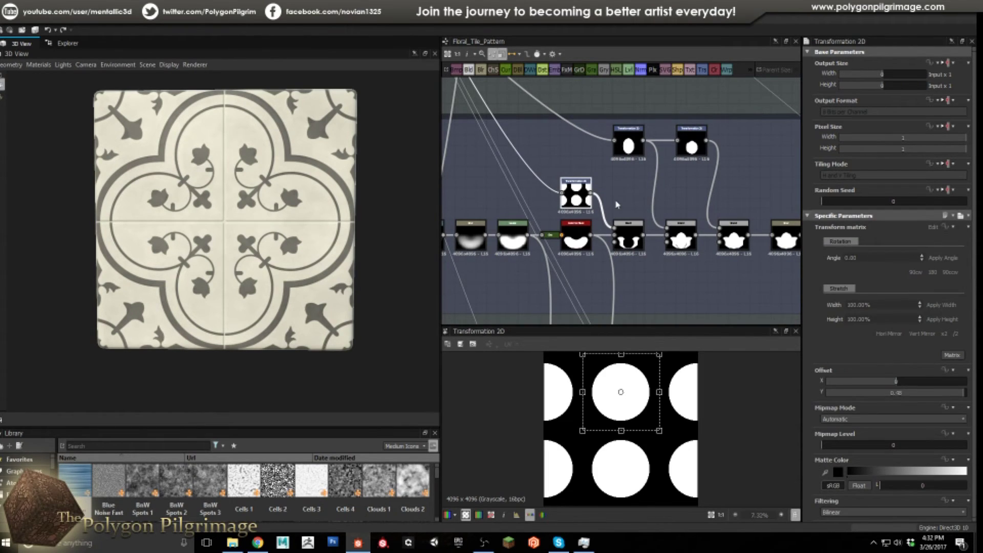
{"action": "middle_click_drag", "start_coordinate": [615, 205], "coordinate": [616, 222]}
{"action": "double_click", "coordinate": [628, 252]}
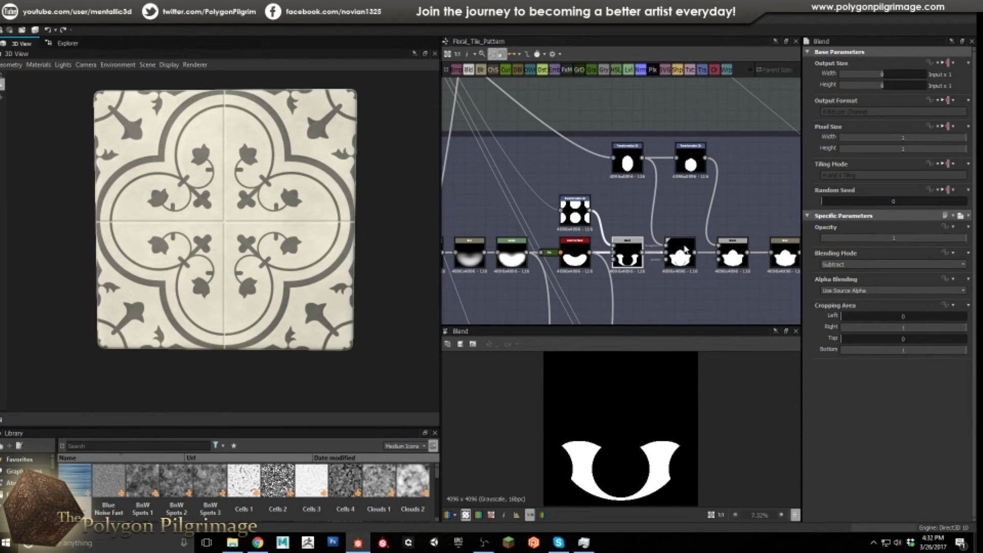
Step: Preview the Transformation 2D of the main flower's petal and trace its input back to the Ridged Bell Shape's Color to Mask
{"action": "left_click", "coordinate": [639, 173]}
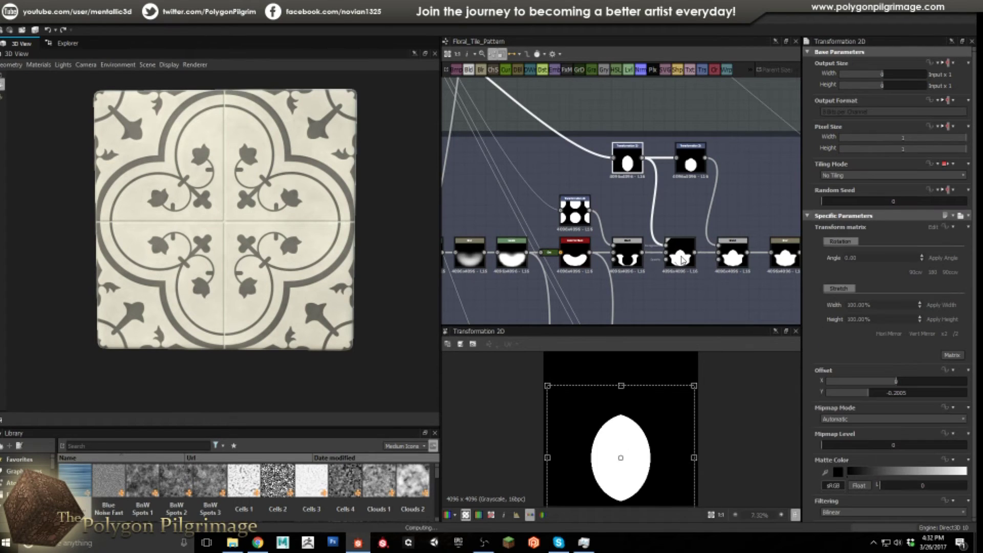
{"action": "middle_click_drag", "start_coordinate": [562, 195], "coordinate": [614, 237]}
{"action": "scroll", "coordinate": [627, 243], "scroll_direction": "down", "scroll_amount": 6}
{"action": "scroll", "coordinate": [568, 203], "scroll_direction": "up", "scroll_amount": 8}
{"action": "left_click", "coordinate": [505, 194]}
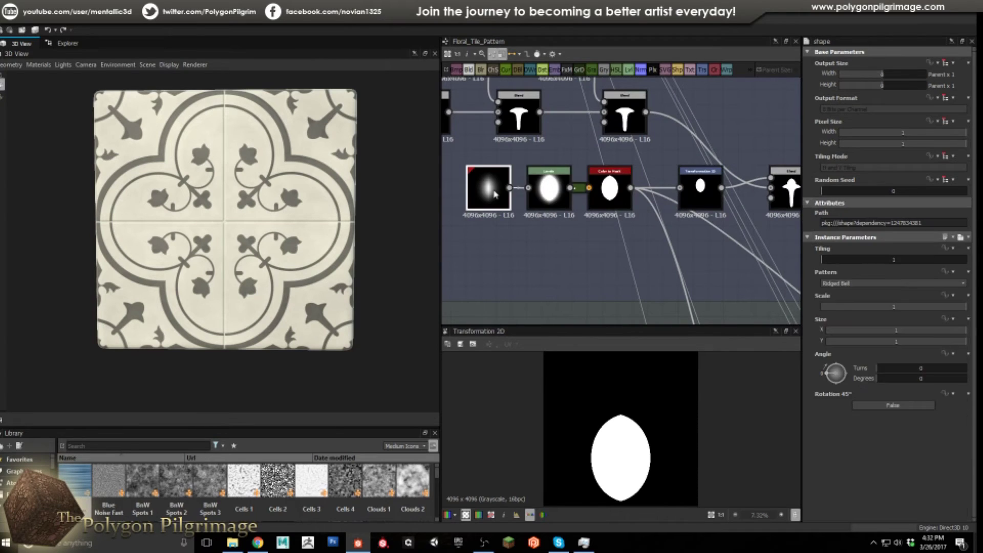
{"action": "left_click", "coordinate": [606, 192]}
Step: Return to the Flowers (Main) group and preview the Max (Lighten) Blend that completes the flower with the second petal
{"action": "middle_click_drag", "start_coordinate": [662, 243], "coordinate": [558, 198]}
{"action": "scroll", "coordinate": [639, 231], "scroll_direction": "down", "scroll_amount": 6}
{"action": "scroll", "coordinate": [665, 287], "scroll_direction": "up", "scroll_amount": 3}
{"action": "scroll", "coordinate": [664, 287], "scroll_direction": "up", "scroll_amount": 2}
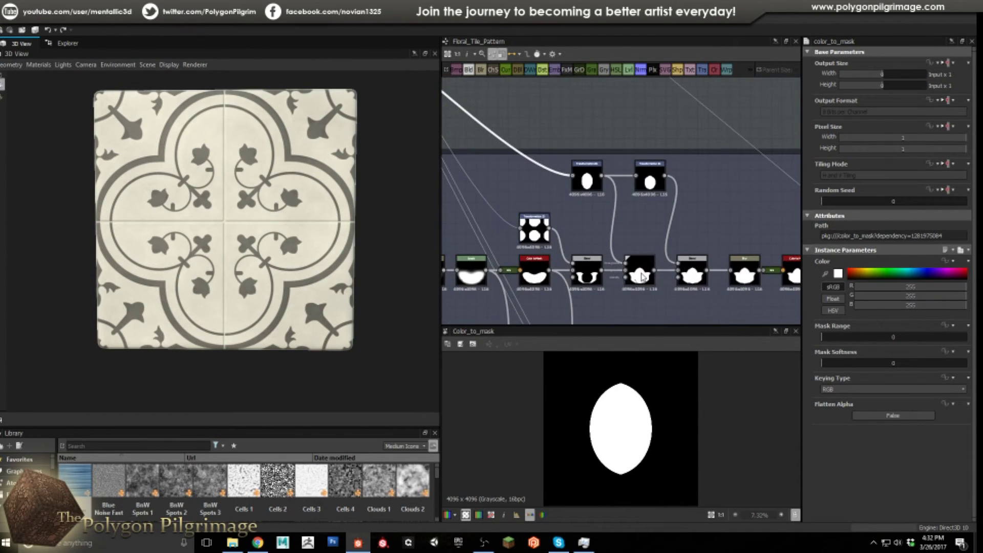
{"action": "left_click", "coordinate": [695, 274]}
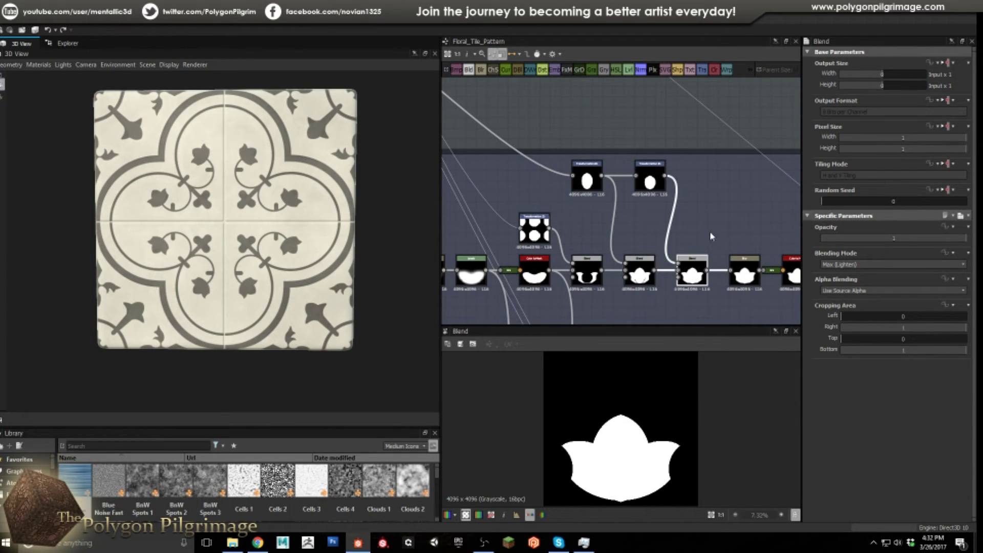
Step: Preview the Blur softening the main flower and the Color to Mask that sharpens its edges again
{"action": "middle_click_drag", "start_coordinate": [703, 227], "coordinate": [652, 222]}
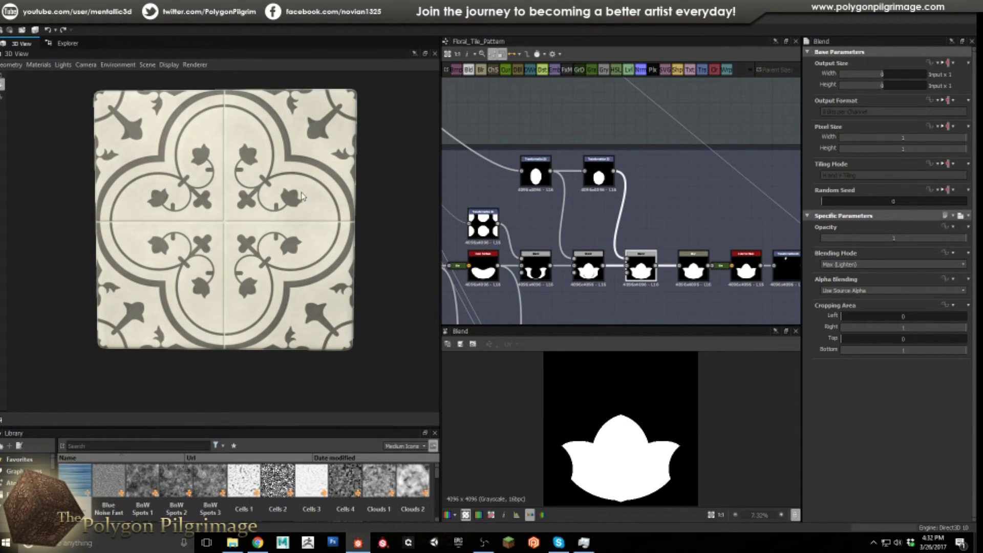
{"action": "middle_click_drag", "start_coordinate": [688, 224], "coordinate": [603, 214]}
{"action": "left_click", "coordinate": [608, 259]}
{"action": "left_click", "coordinate": [668, 264]}
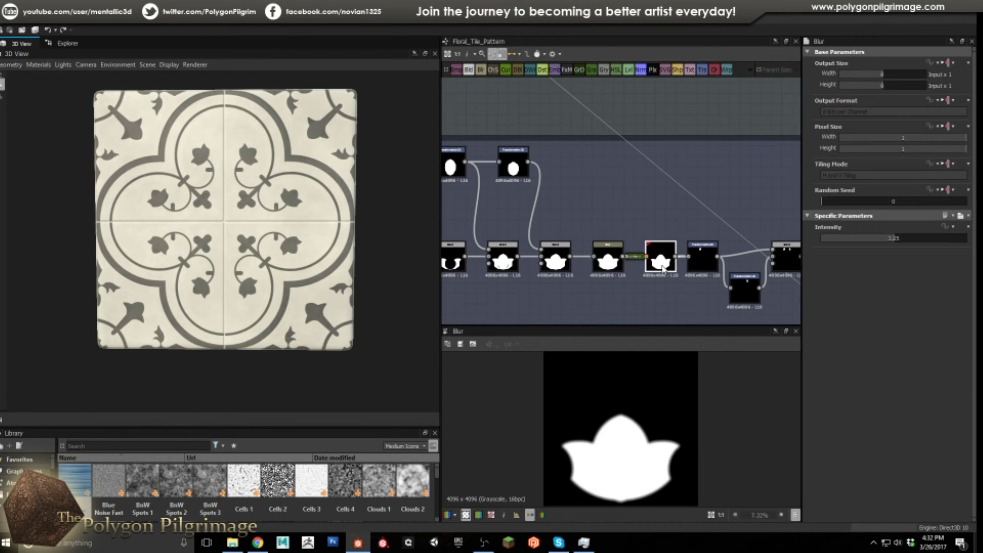
Step: Preview the Transformation 2D placing the main flower and the Max (Lighten) Blend that combines it with its mirrored copy
{"action": "left_click", "coordinate": [697, 266]}
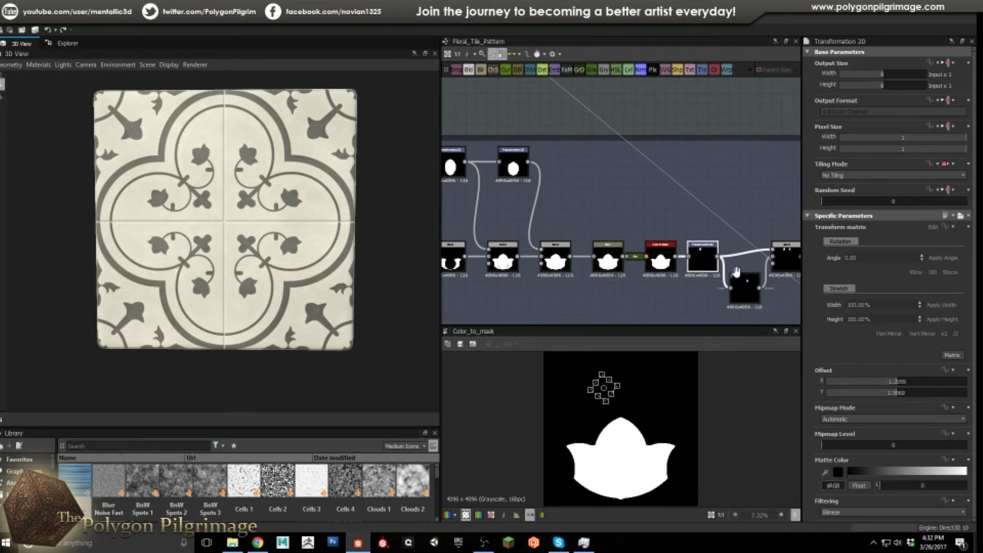
{"action": "middle_click_drag", "start_coordinate": [737, 272], "coordinate": [534, 256]}
{"action": "double_click", "coordinate": [485, 228]}
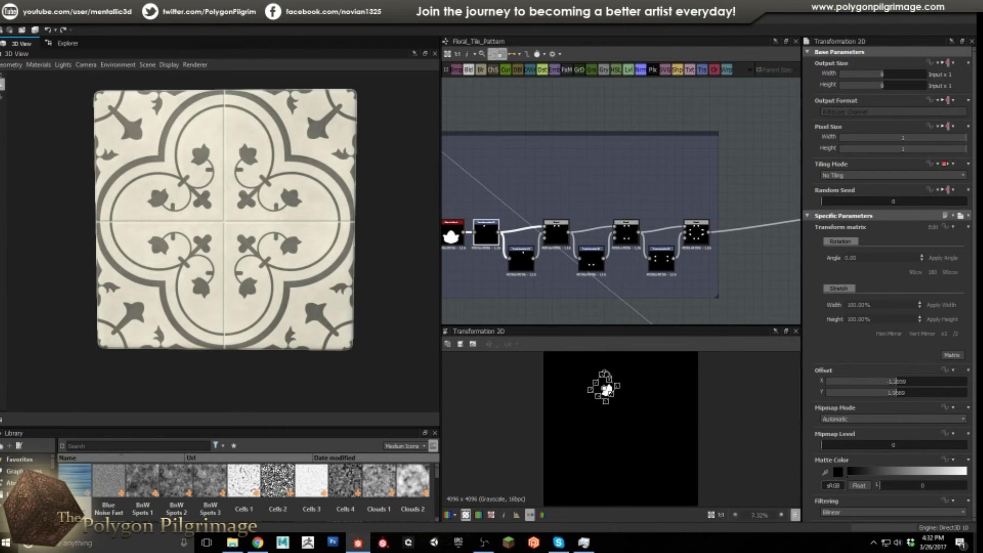
{"action": "left_click", "coordinate": [520, 264]}
{"action": "double_click", "coordinate": [555, 240]}
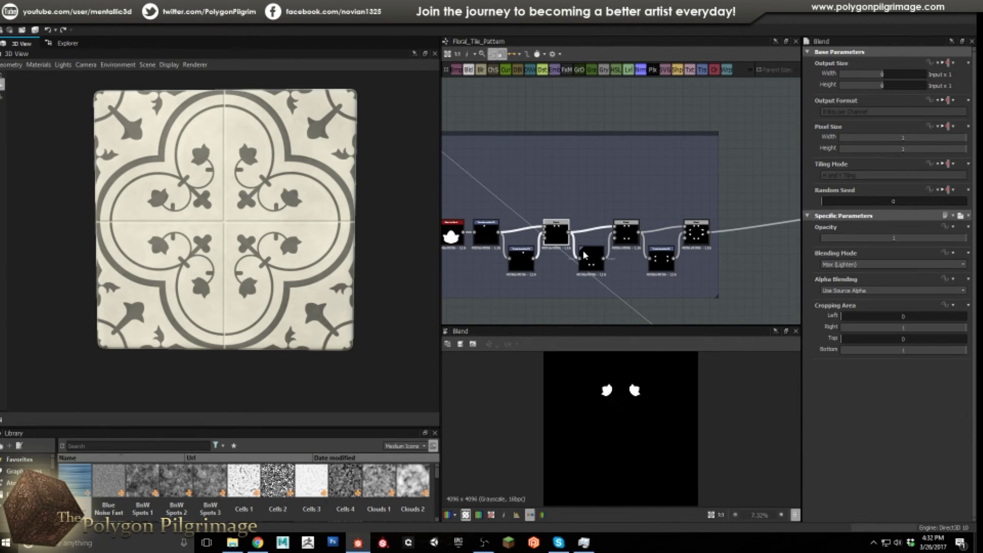
Step: Preview the remaining Transformation 2D and Blend pairs that multiply the main flower, through to the group's final Max (Lighten) Blend
{"action": "double_click", "coordinate": [595, 254]}
{"action": "double_click", "coordinate": [625, 233]}
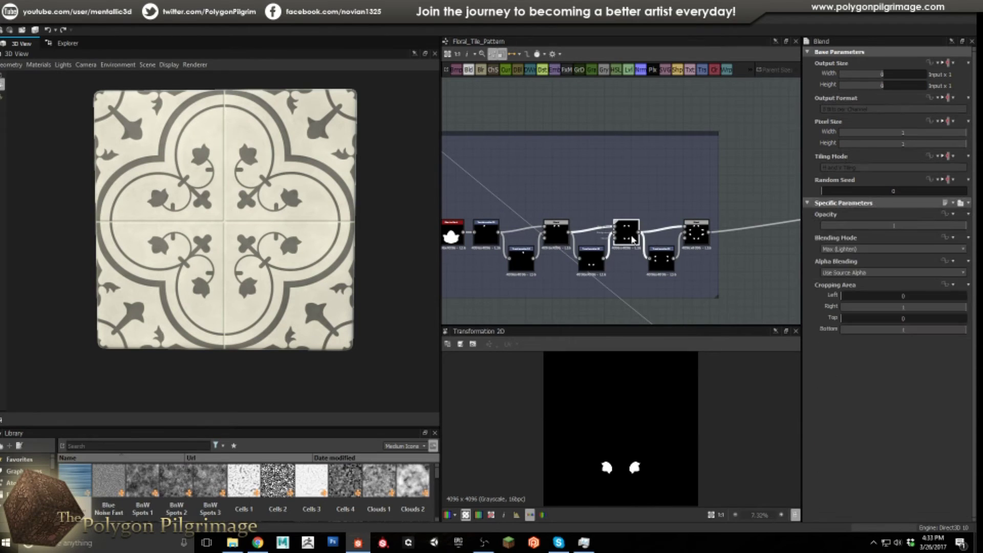
{"action": "double_click", "coordinate": [660, 258]}
{"action": "double_click", "coordinate": [695, 232]}
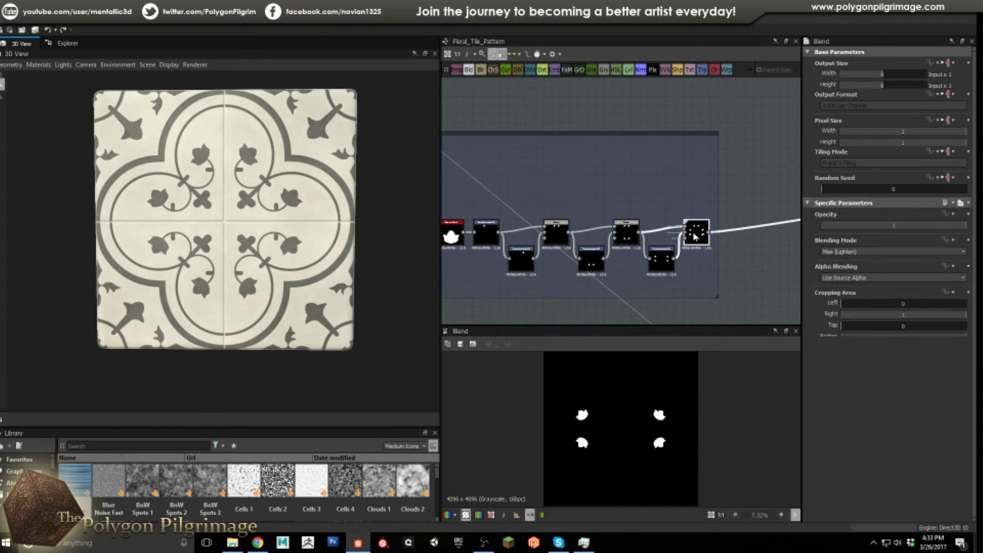
Step: Locate the Wings group in the graph and examine the wing motif along the tile edges in the 3D preview
{"action": "scroll", "coordinate": [585, 215], "scroll_direction": "down", "scroll_amount": 5}
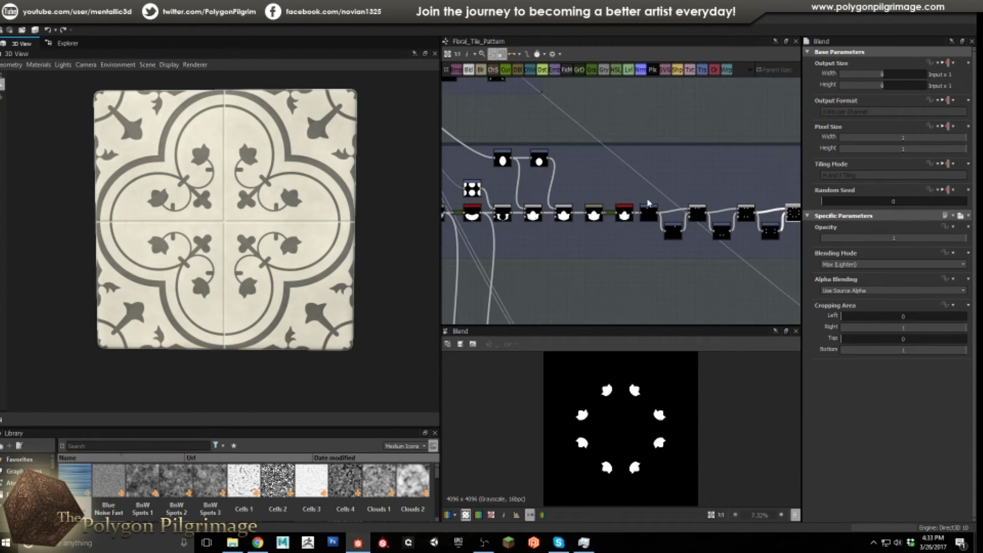
{"action": "scroll", "coordinate": [585, 225], "scroll_direction": "down", "scroll_amount": 2}
{"action": "middle_click_drag", "start_coordinate": [624, 227], "coordinate": [599, 233]}
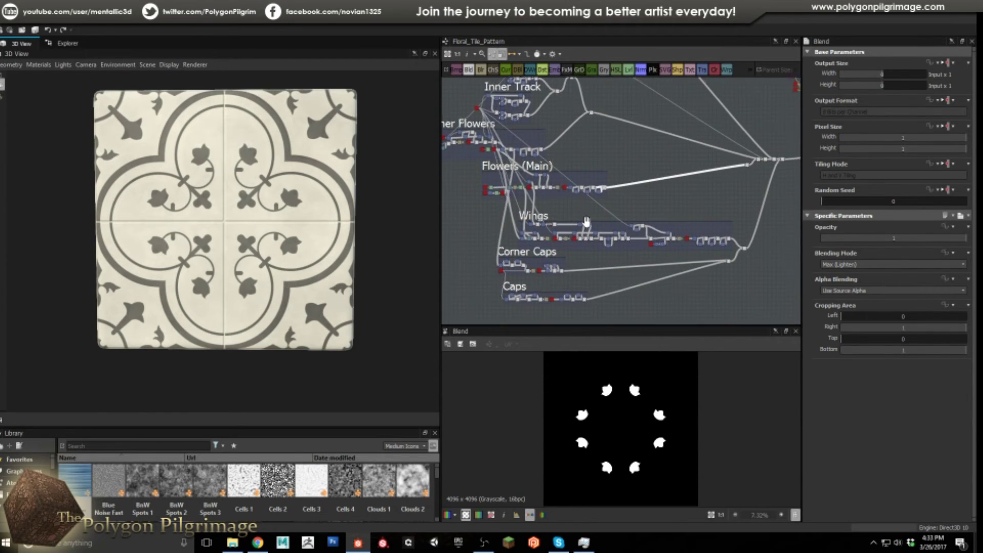
{"action": "scroll", "coordinate": [596, 236], "scroll_direction": "up", "scroll_amount": 1}
{"action": "left_click_drag", "start_coordinate": [319, 283], "coordinate": [276, 268]}
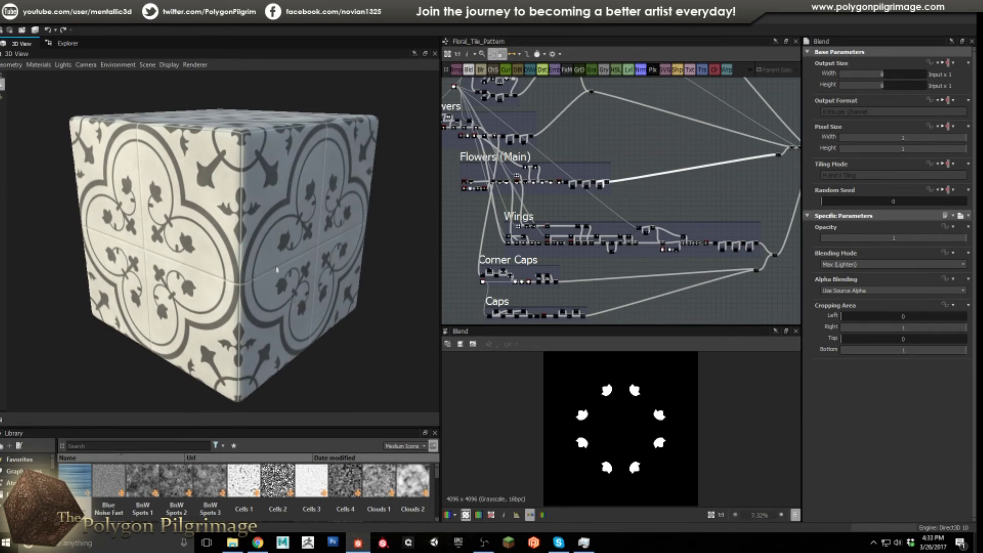
{"action": "scroll", "coordinate": [262, 210], "scroll_direction": "up", "scroll_amount": 3}
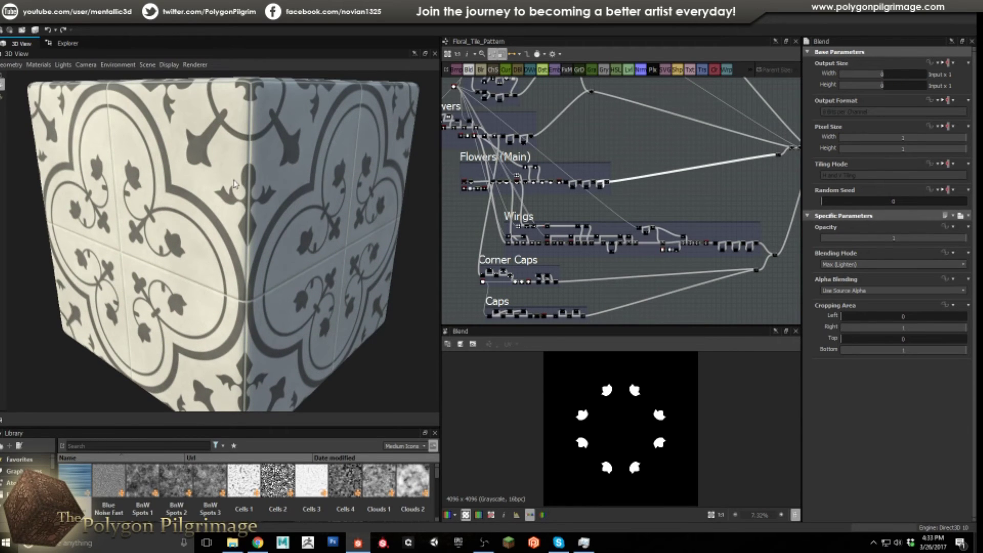
{"action": "left_click_drag", "start_coordinate": [241, 256], "coordinate": [338, 243]}
{"action": "scroll", "coordinate": [547, 235], "scroll_direction": "up", "scroll_amount": 4}
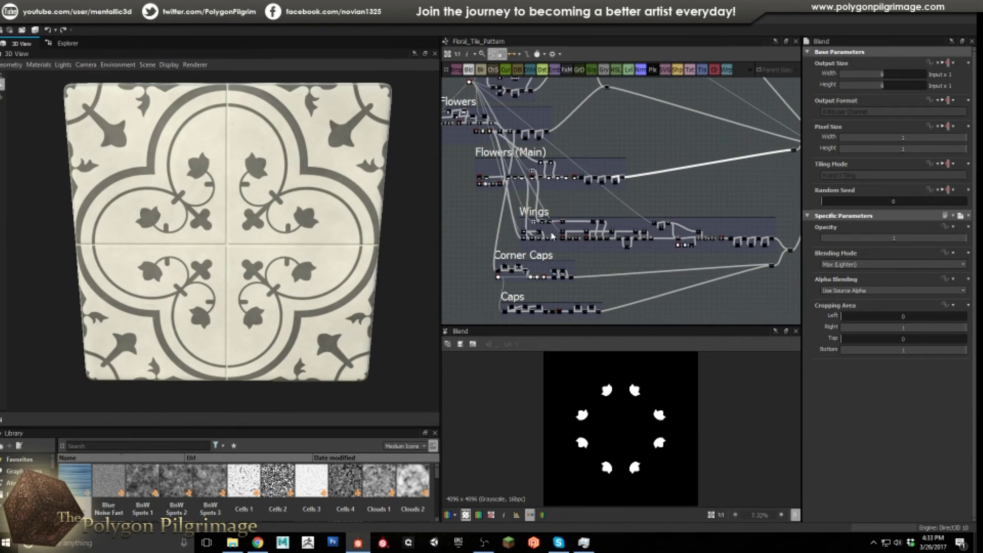
Step: Preview the Wings group's two starting Transformation 2D ellipse shapes and the Warp that bends the pointed one
{"action": "scroll", "coordinate": [527, 233], "scroll_direction": "up", "scroll_amount": 3}
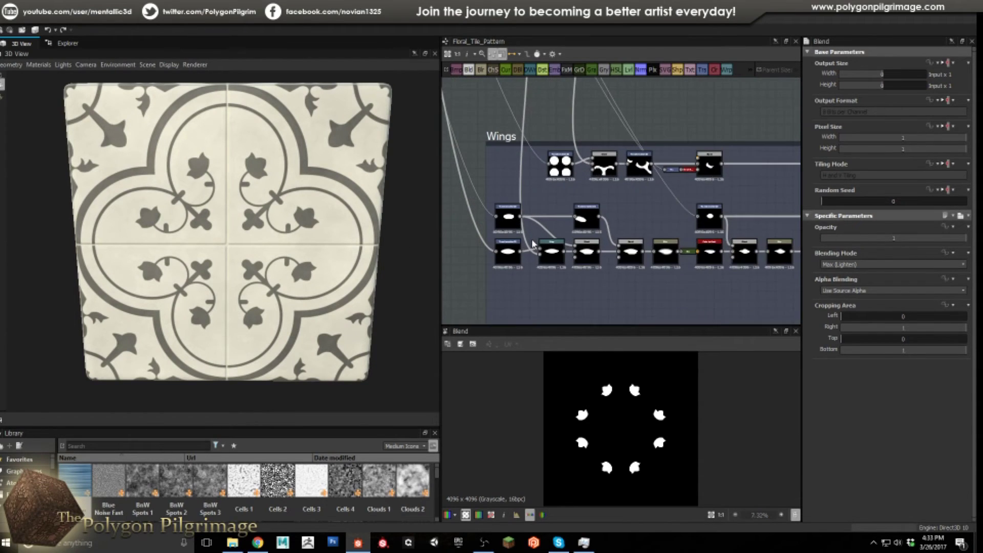
{"action": "double_click", "coordinate": [505, 215]}
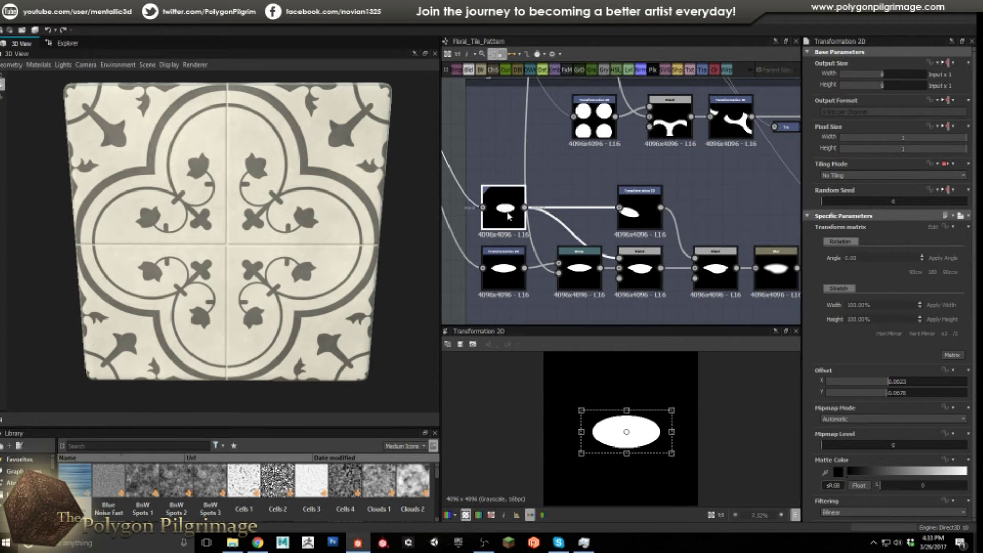
{"action": "double_click", "coordinate": [522, 277]}
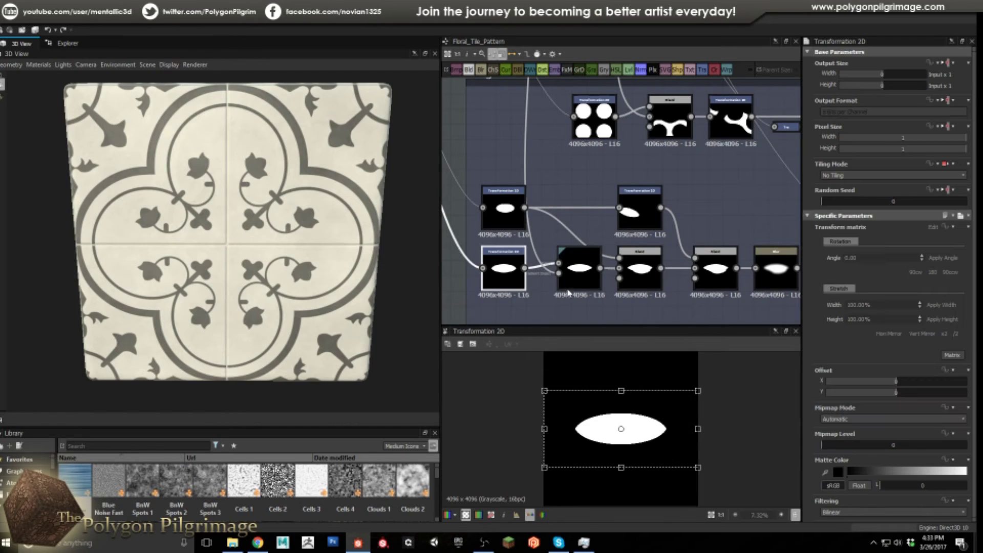
{"action": "double_click", "coordinate": [584, 282]}
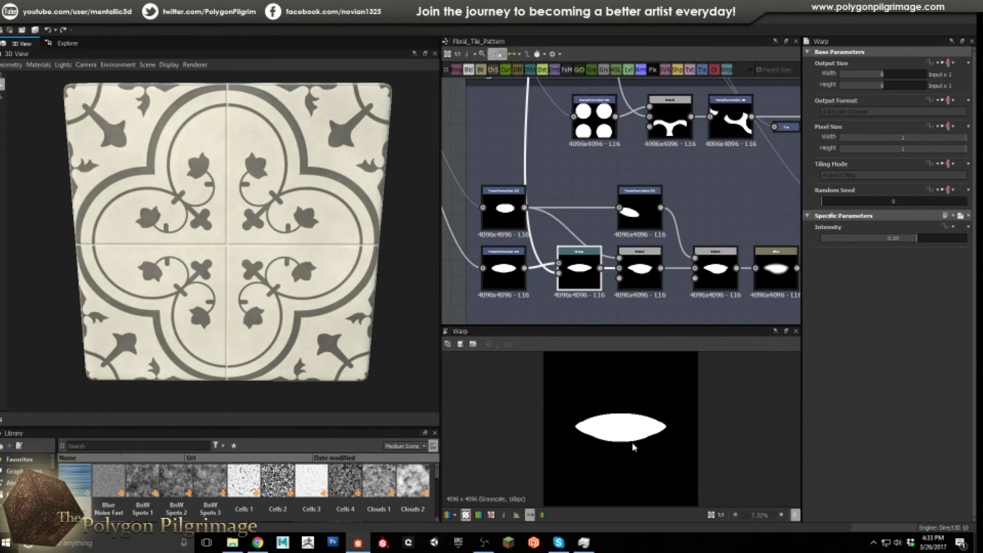
Step: Preview the Blends through the Subtract that shape the wing base, with the Blur and Color to Mask that smooth it
{"action": "left_click", "coordinate": [645, 276]}
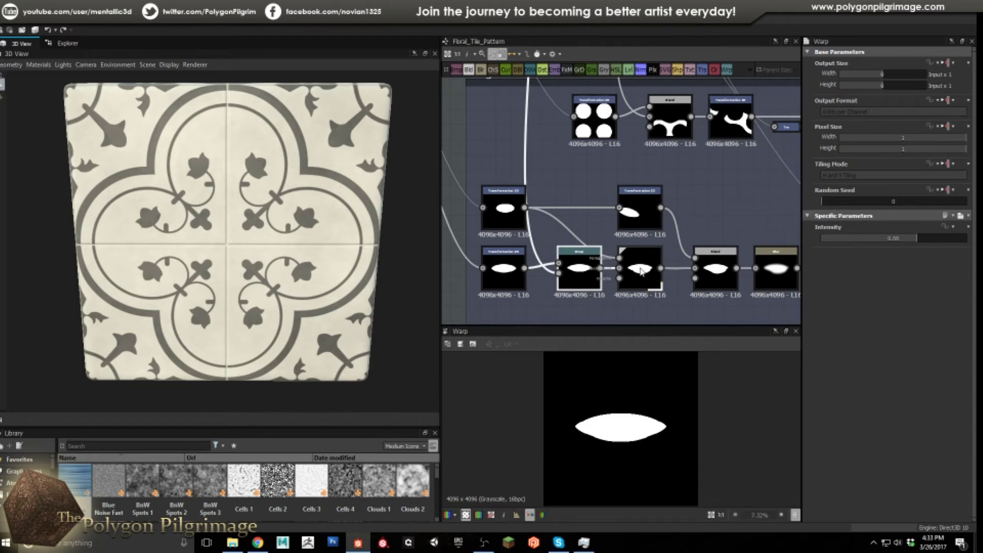
{"action": "left_click", "coordinate": [718, 279]}
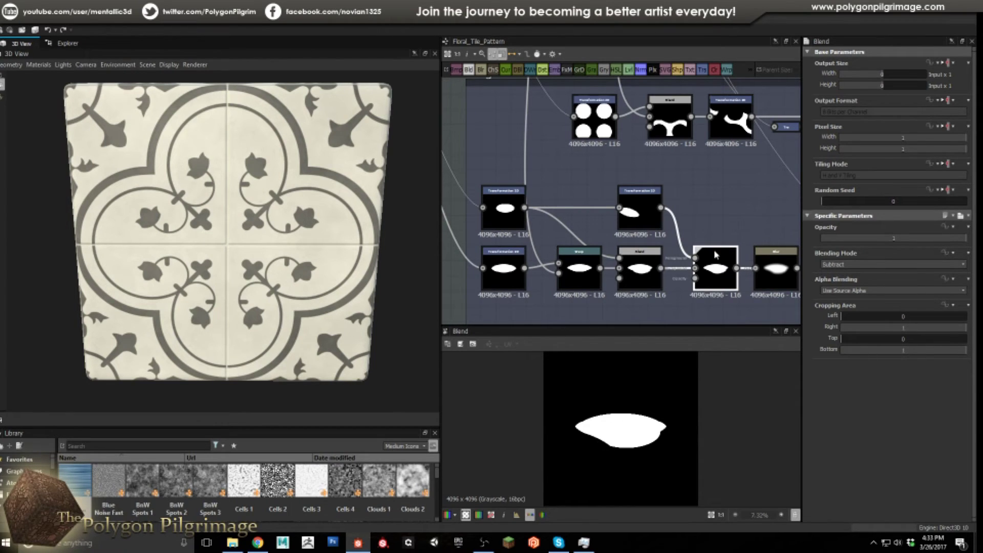
{"action": "middle_click_drag", "start_coordinate": [707, 215], "coordinate": [563, 202]}
{"action": "left_click", "coordinate": [658, 259]}
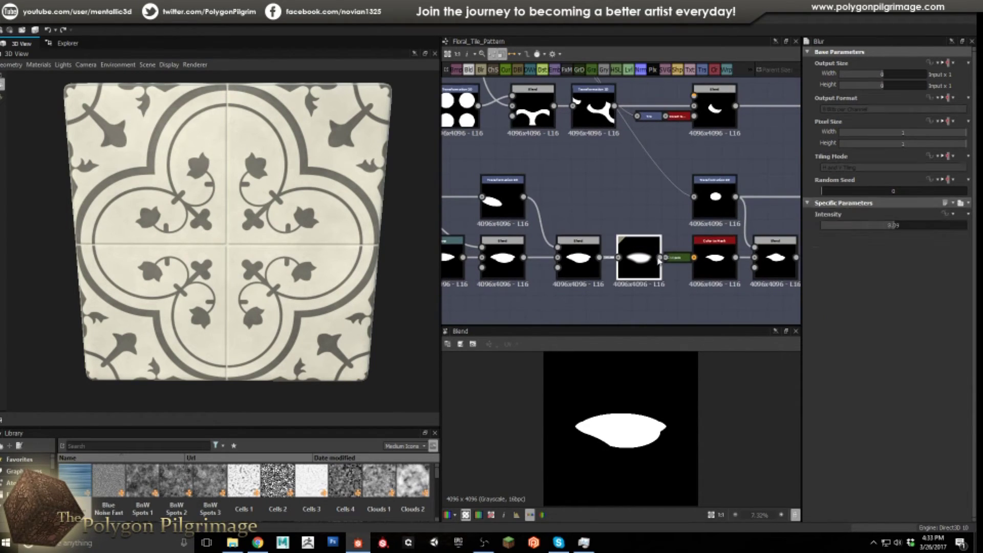
{"action": "double_click", "coordinate": [715, 261]}
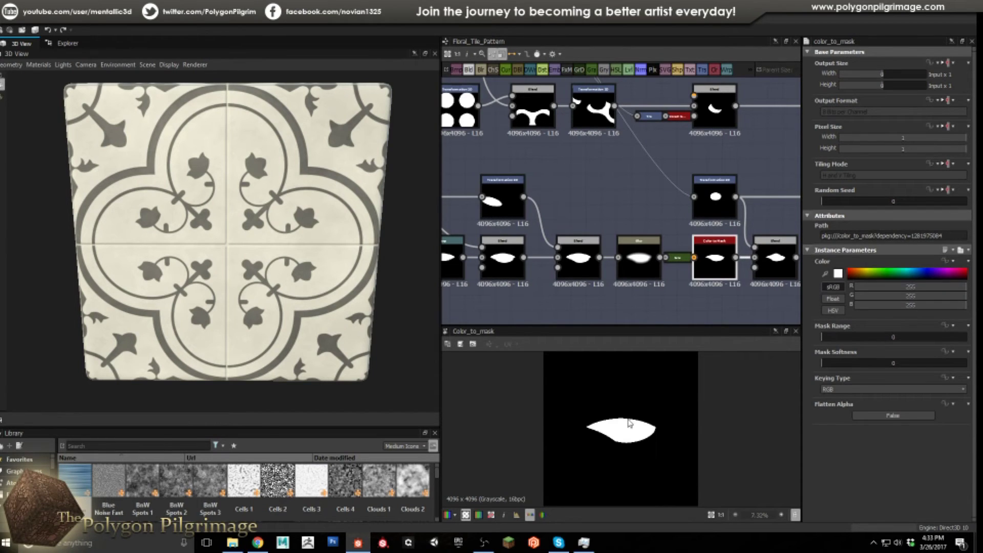
Step: Preview the Max (Lighten) Blend adding an ellipse to the wing base, plus its Blur and Color to Mask
{"action": "middle_click_drag", "start_coordinate": [710, 229], "coordinate": [552, 217]}
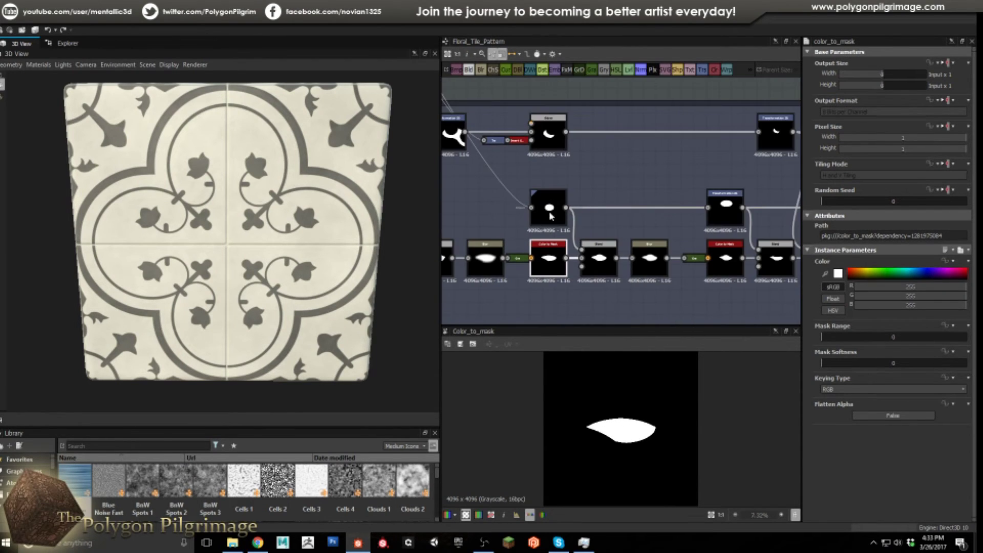
{"action": "scroll", "coordinate": [597, 261], "scroll_direction": "up", "scroll_amount": 1}
{"action": "left_click", "coordinate": [598, 261]}
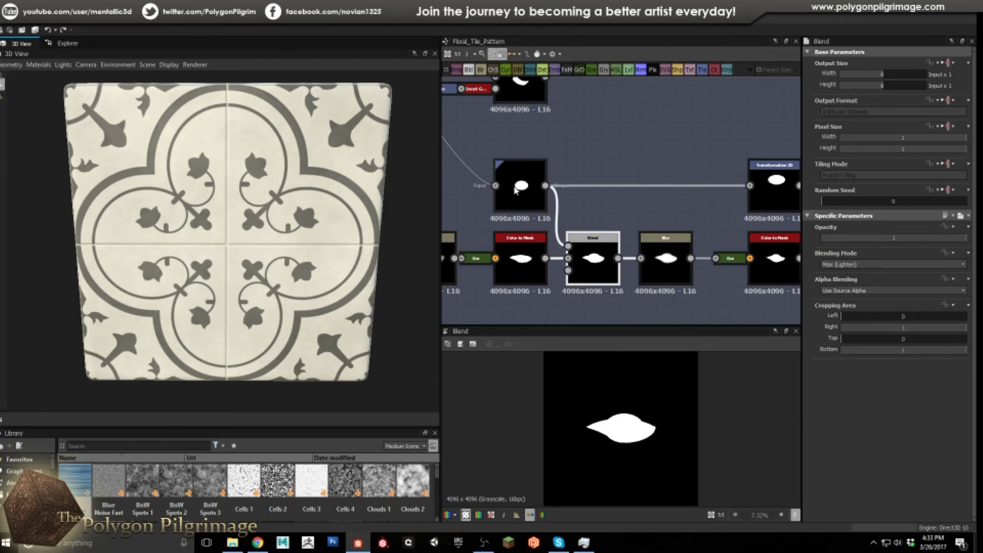
{"action": "left_click", "coordinate": [655, 262]}
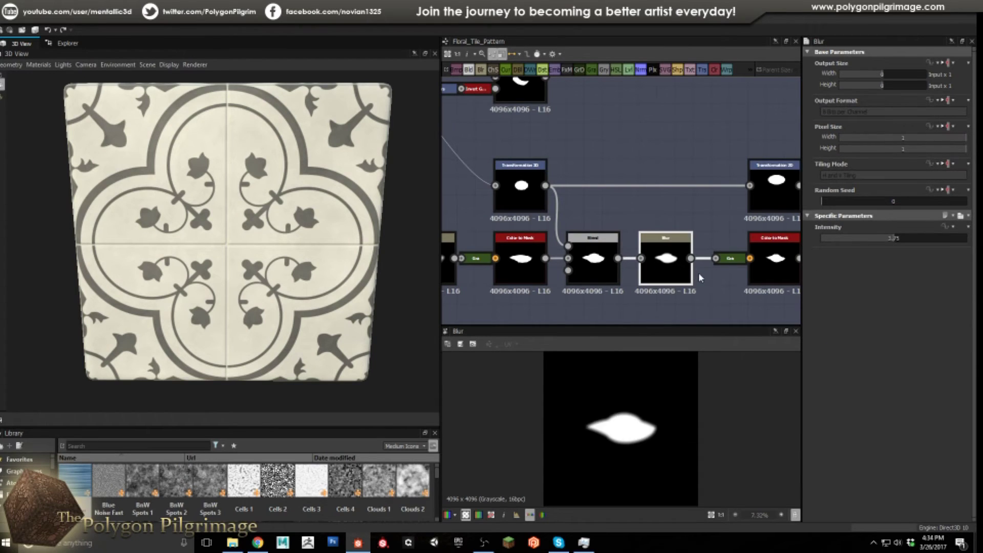
{"action": "middle_click_drag", "start_coordinate": [698, 272], "coordinate": [559, 271]}
{"action": "left_click", "coordinate": [631, 269]}
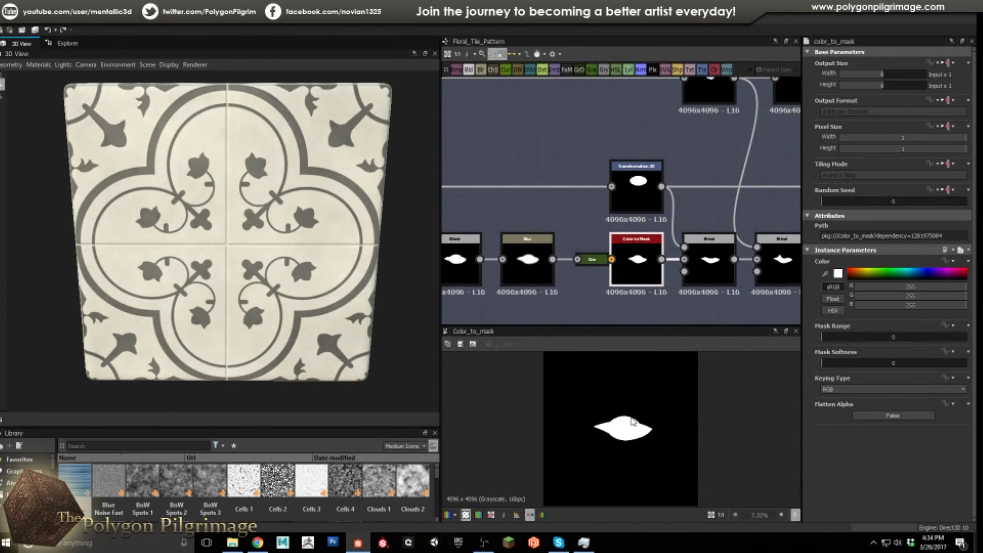
Step: Preview the Subtract Blend carving the wing and the Max (Lighten) Blend adding its spike, comparing them with the 3D tile
{"action": "left_click", "coordinate": [717, 266]}
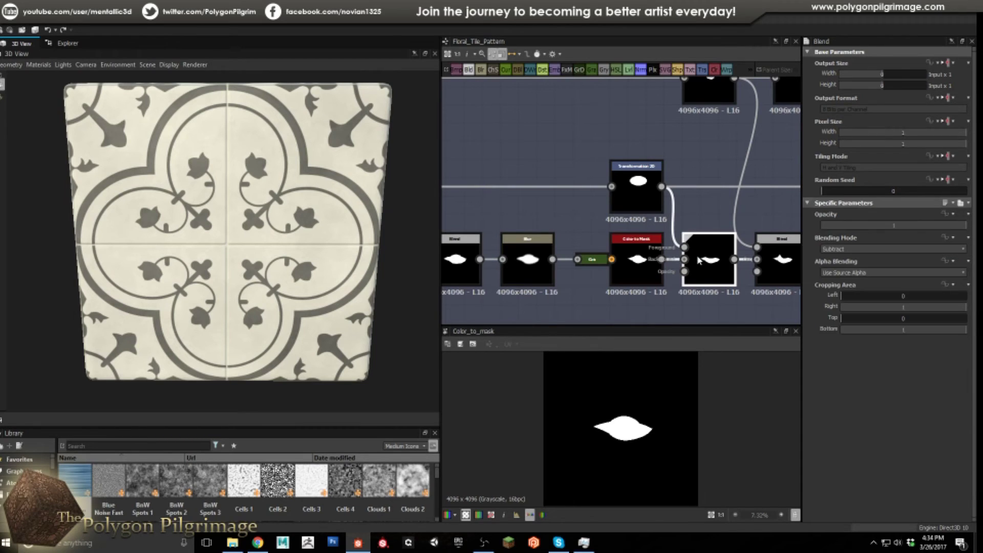
{"action": "middle_click_drag", "start_coordinate": [742, 264], "coordinate": [671, 269]}
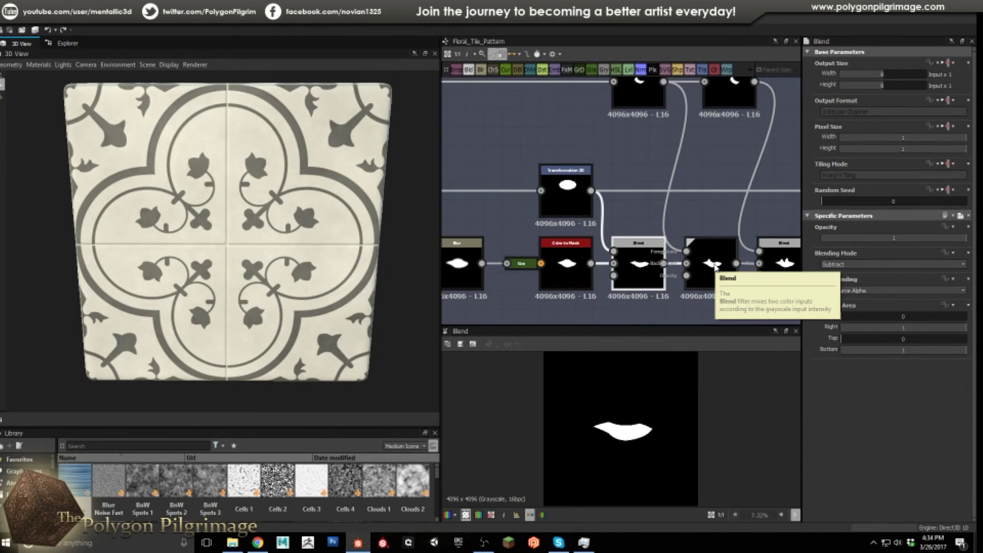
{"action": "left_click_drag", "start_coordinate": [367, 179], "coordinate": [322, 183]}
{"action": "scroll", "coordinate": [285, 191], "scroll_direction": "up", "scroll_amount": 3}
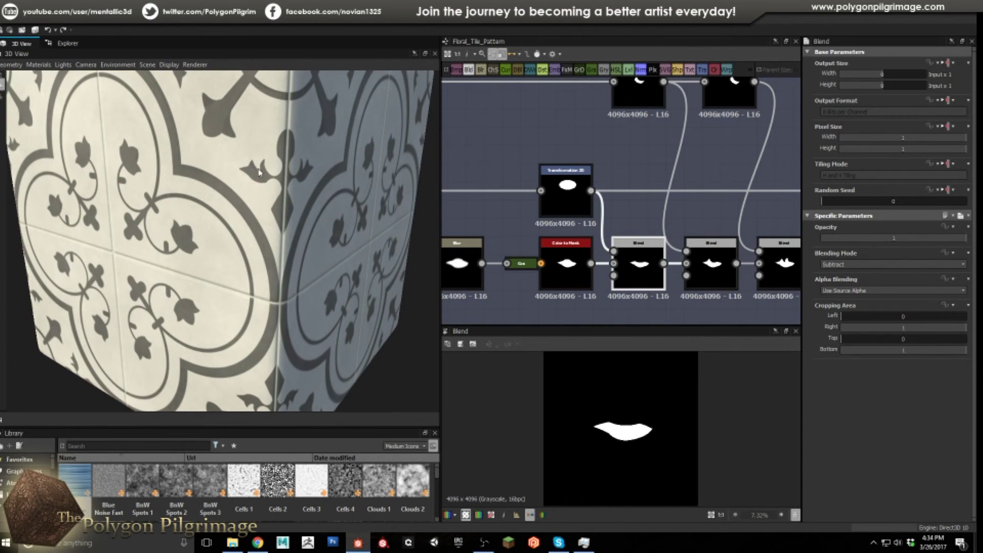
{"action": "left_click", "coordinate": [711, 250]}
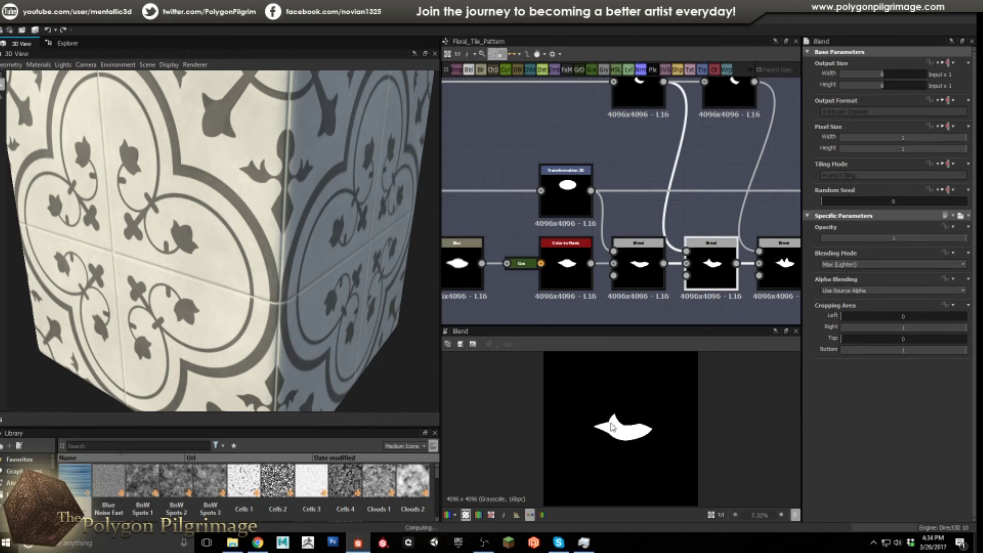
Step: Preview the Subtract Blend behind the wing spike and trace its input back to the Color to Mask in Flowers (Main)
{"action": "scroll", "coordinate": [625, 223], "scroll_direction": "down", "scroll_amount": 5}
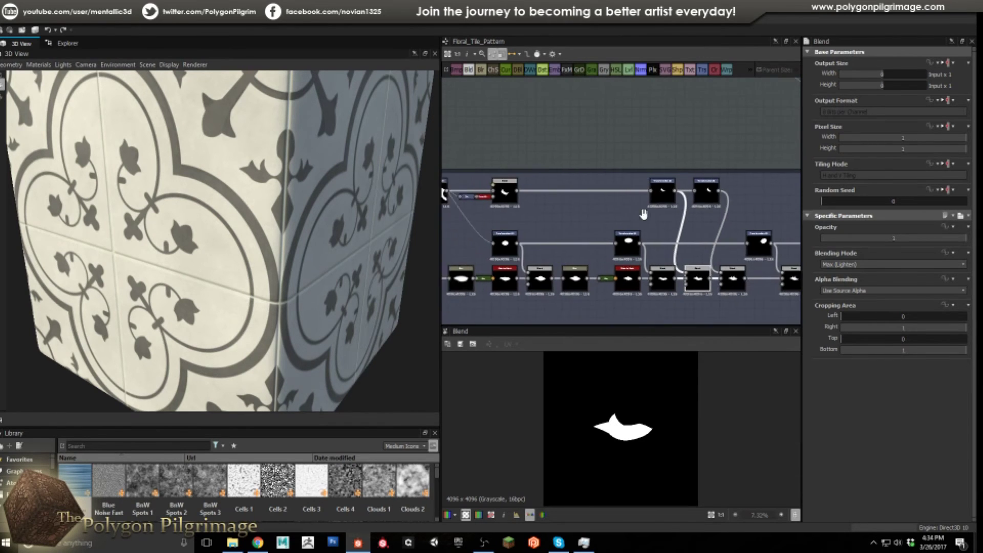
{"action": "scroll", "coordinate": [626, 217], "scroll_direction": "up", "scroll_amount": 4}
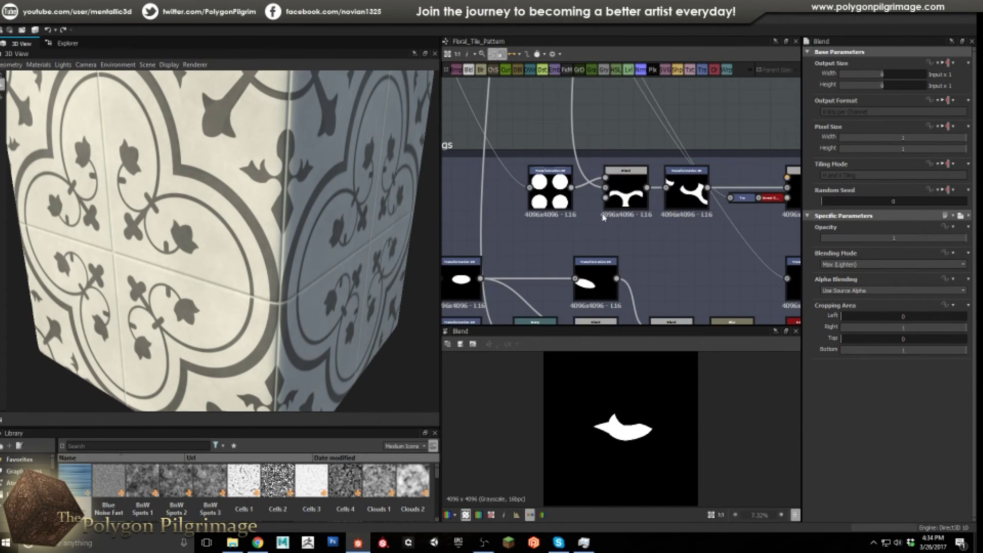
{"action": "left_click", "coordinate": [625, 196]}
{"action": "scroll", "coordinate": [626, 200], "scroll_direction": "down", "scroll_amount": 4}
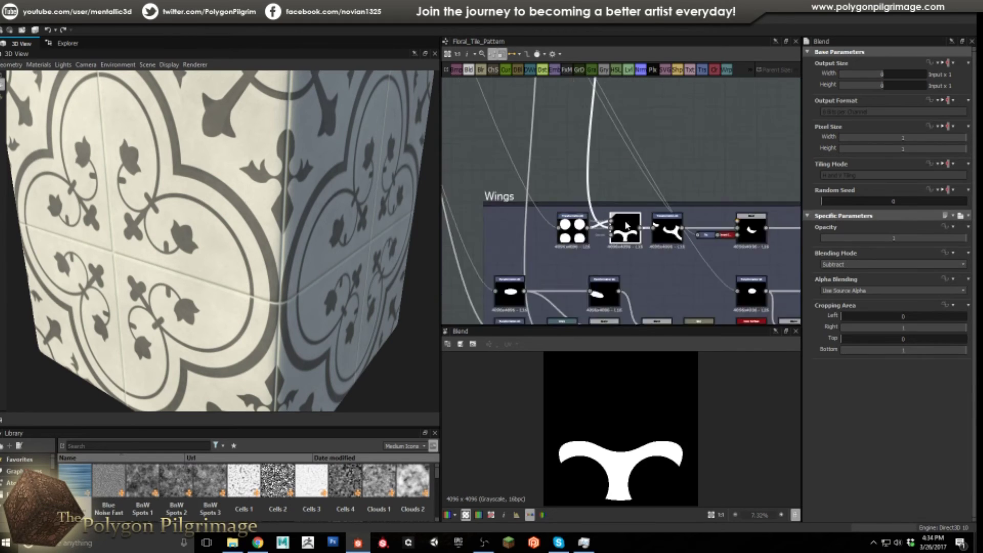
{"action": "scroll", "coordinate": [621, 210], "scroll_direction": "up", "scroll_amount": 3}
{"action": "double_click", "coordinate": [582, 148]}
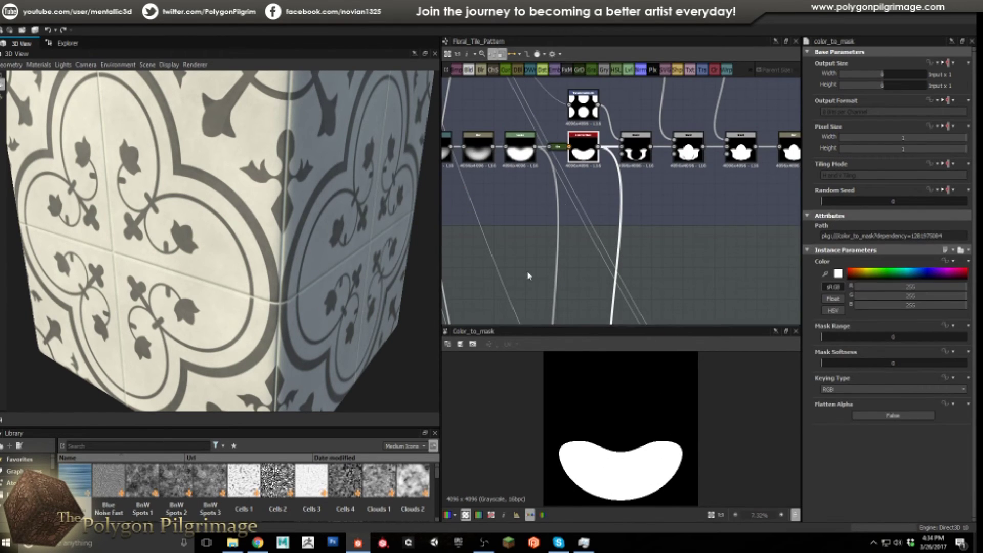
Step: Return to the Wings group and preview the Transformation 2D circle pattern and the Subtract Blend that cuts with it
{"action": "scroll", "coordinate": [586, 203], "scroll_direction": "down", "scroll_amount": 5}
{"action": "scroll", "coordinate": [656, 269], "scroll_direction": "up", "scroll_amount": 2}
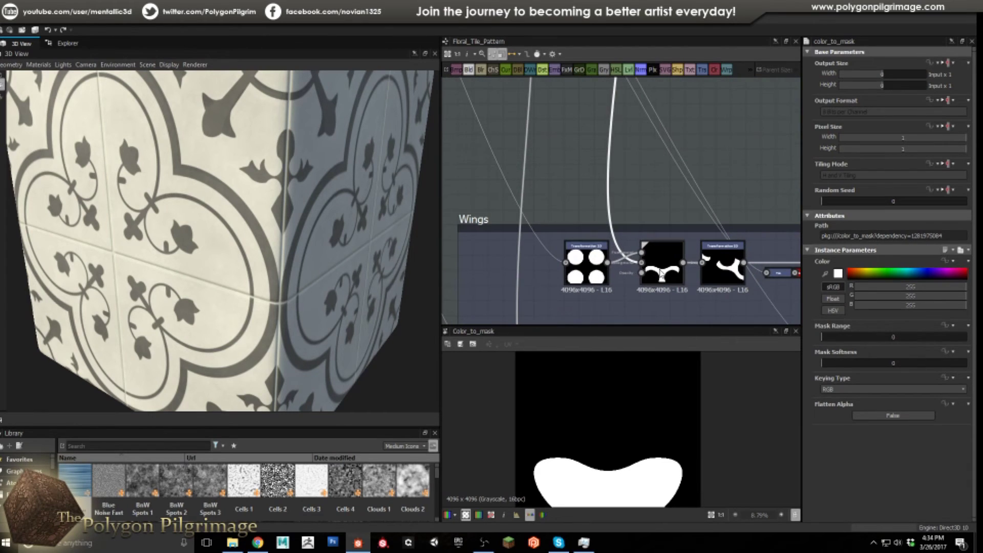
{"action": "double_click", "coordinate": [661, 264]}
{"action": "double_click", "coordinate": [594, 265]}
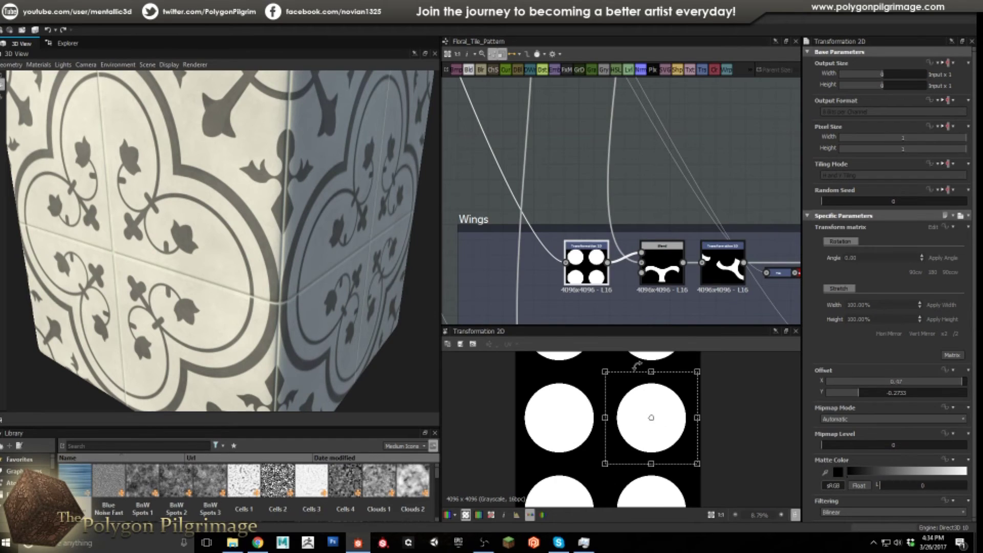
{"action": "double_click", "coordinate": [661, 262]}
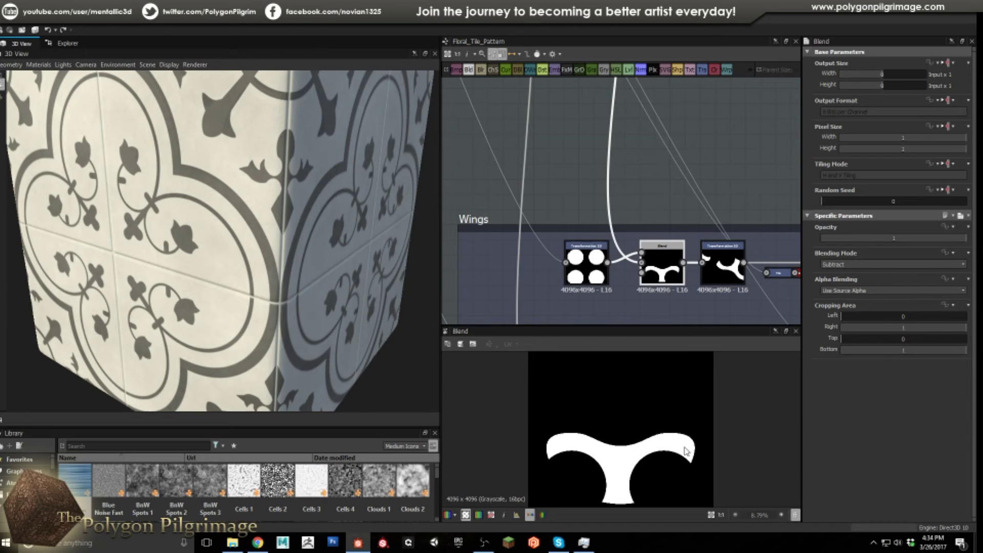
Step: Preview the Transformation 2D that rotates and offsets the cut shape, and follow its output to the next Blend
{"action": "middle_click_drag", "start_coordinate": [694, 232], "coordinate": [581, 225]}
{"action": "double_click", "coordinate": [610, 254]}
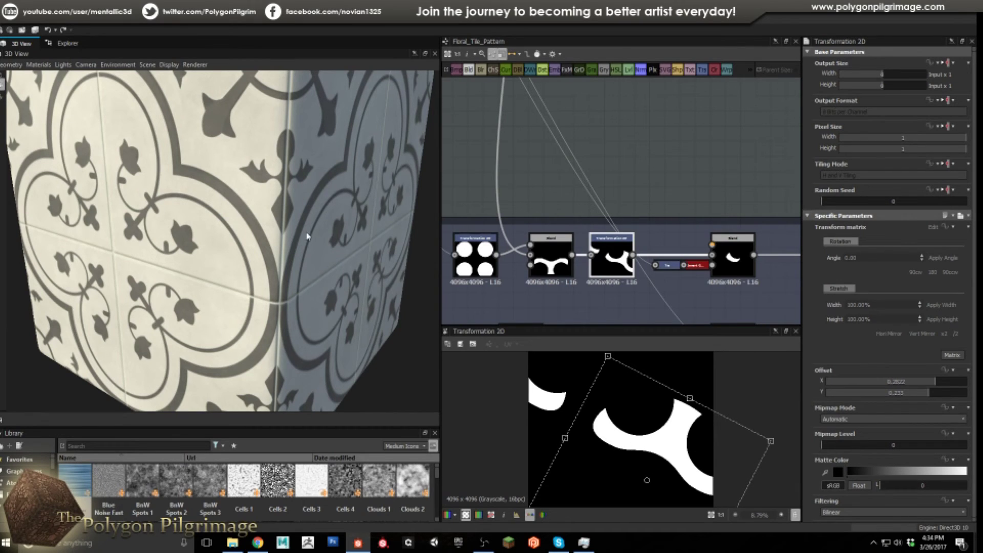
{"action": "middle_click_drag", "start_coordinate": [707, 186], "coordinate": [602, 154]}
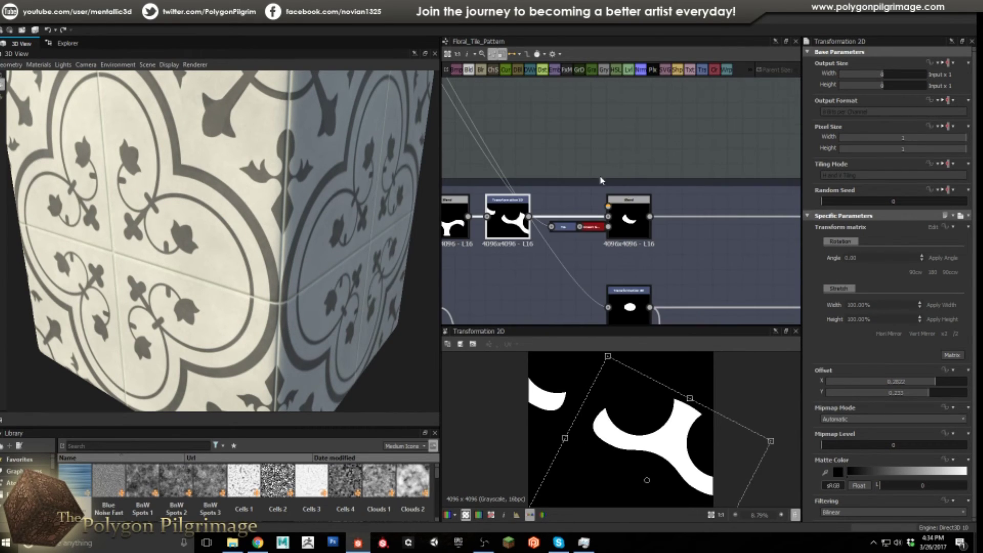
Step: Preview the circle-masked Blend that isolates the crescent, its offset Transformation 2D, and the Max (Lighten) Blends adding crescents to the wing
{"action": "left_click_drag", "start_coordinate": [565, 227], "coordinate": [572, 259]}
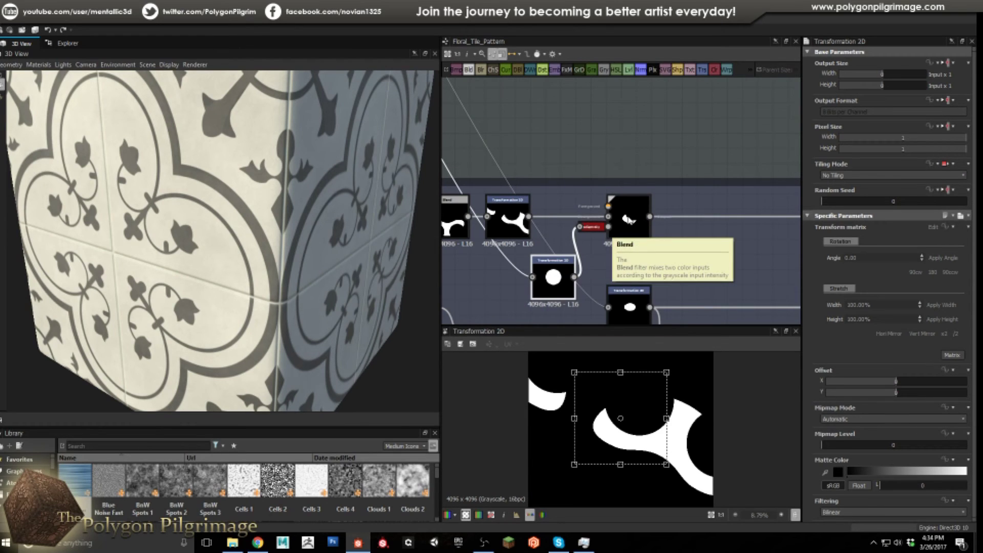
{"action": "left_click", "coordinate": [629, 220]}
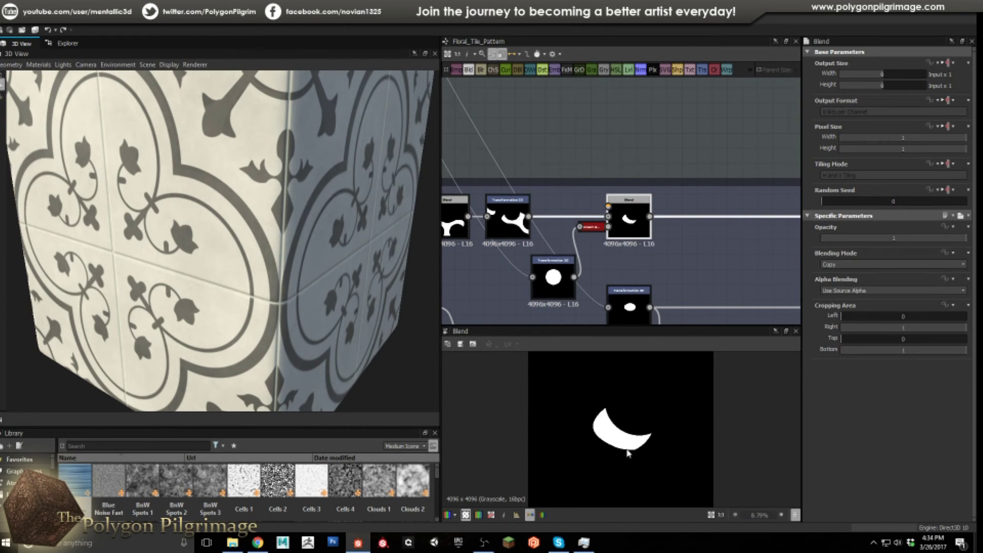
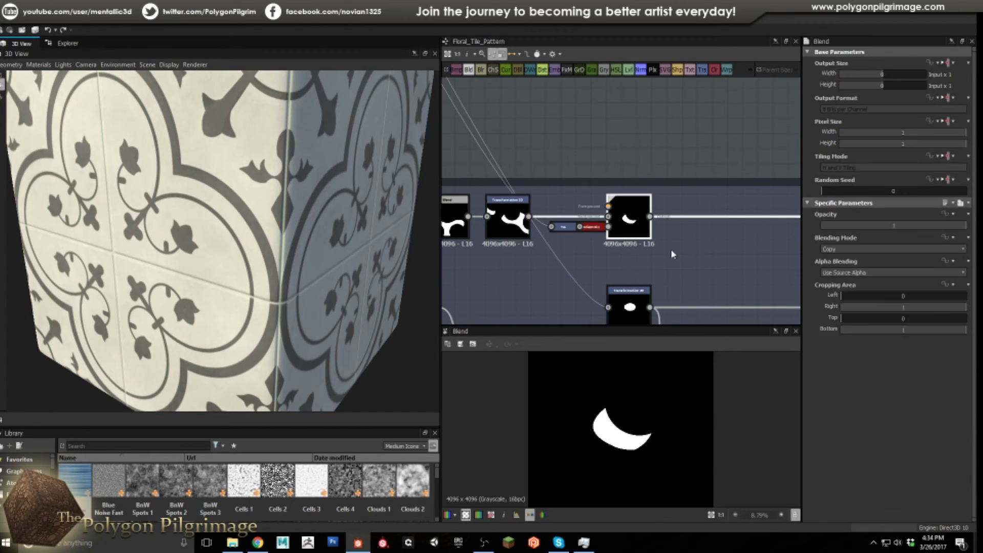
{"action": "scroll", "coordinate": [550, 244], "scroll_direction": "down", "scroll_amount": 4}
{"action": "scroll", "coordinate": [549, 202], "scroll_direction": "up", "scroll_amount": 4}
{"action": "left_click", "coordinate": [622, 171]}
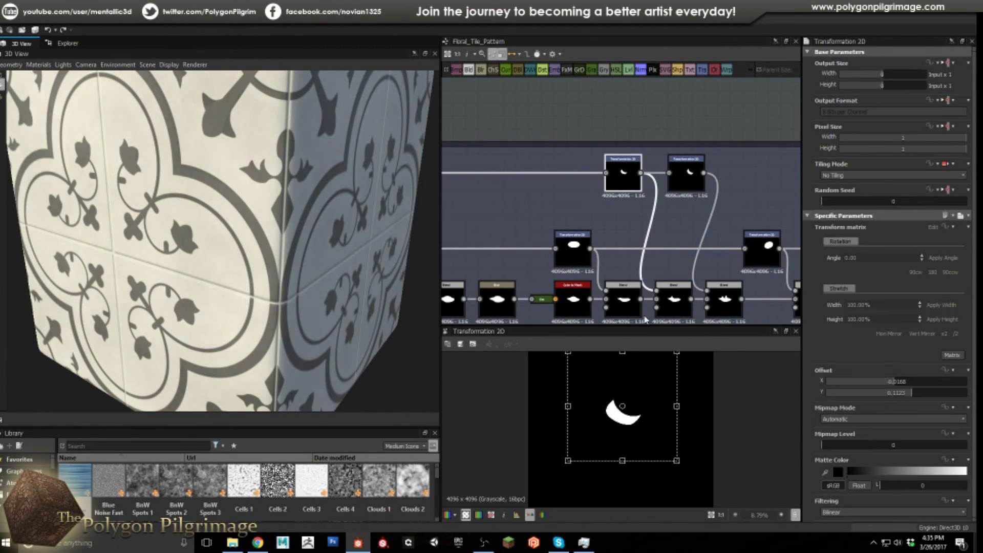
{"action": "left_click", "coordinate": [676, 302]}
{"action": "double_click", "coordinate": [724, 301]}
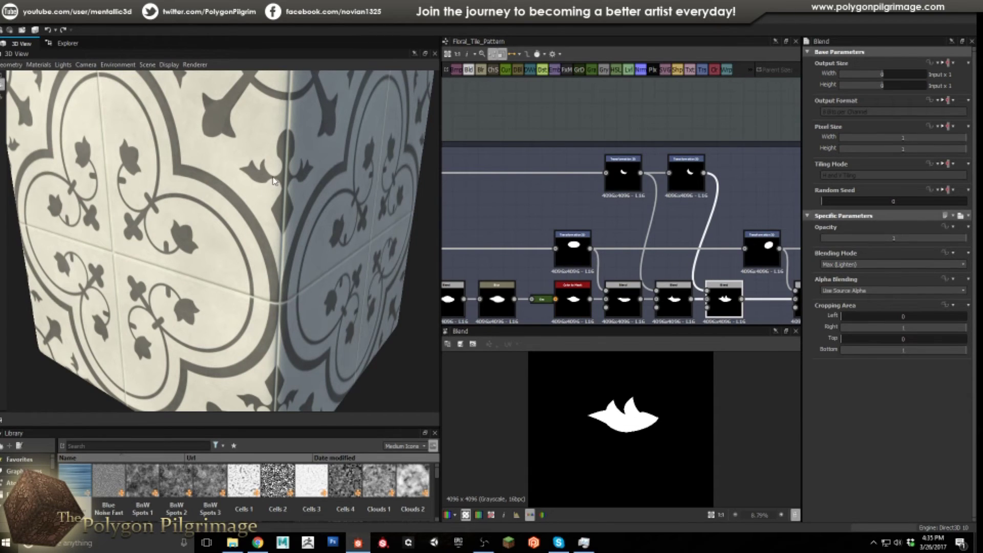
Step: Compare the Subtract Blend trimming the wing with the Blend before it, and preview the rotated ellipse Transformation 2D used as cutter
{"action": "middle_click_drag", "start_coordinate": [673, 242], "coordinate": [564, 221]}
{"action": "middle_click_drag", "start_coordinate": [646, 271], "coordinate": [575, 243]}
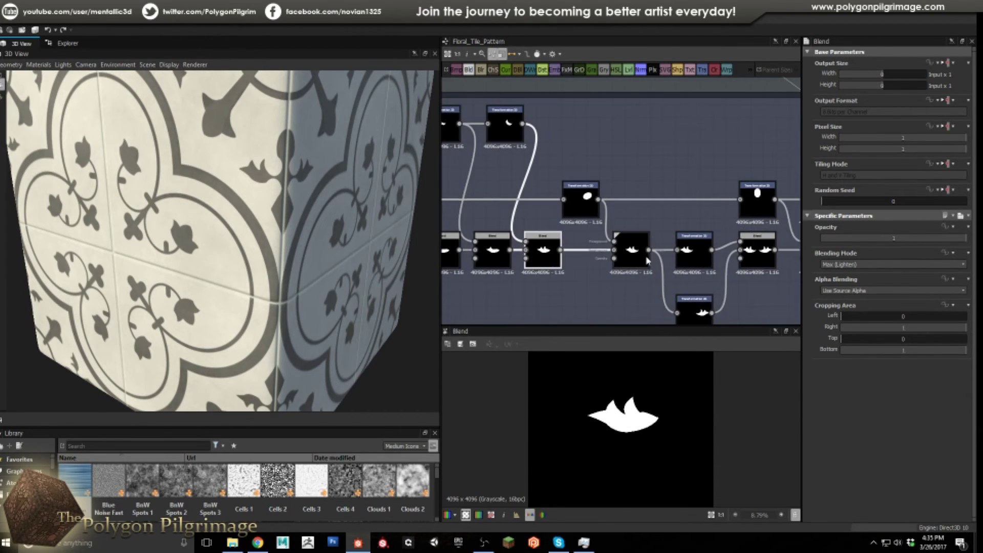
{"action": "scroll", "coordinate": [636, 255], "scroll_direction": "up", "scroll_amount": 1}
{"action": "left_click", "coordinate": [632, 253]}
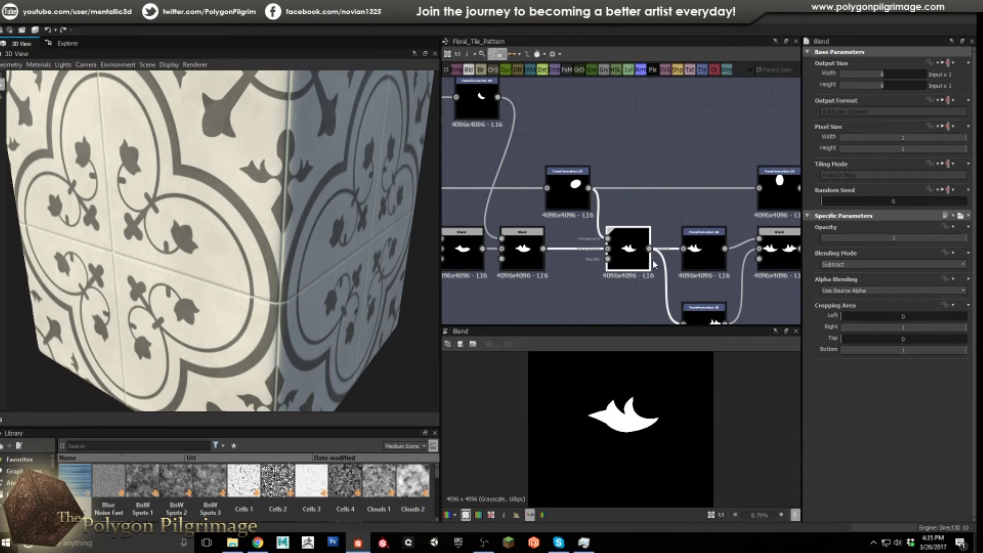
{"action": "left_click", "coordinate": [525, 254]}
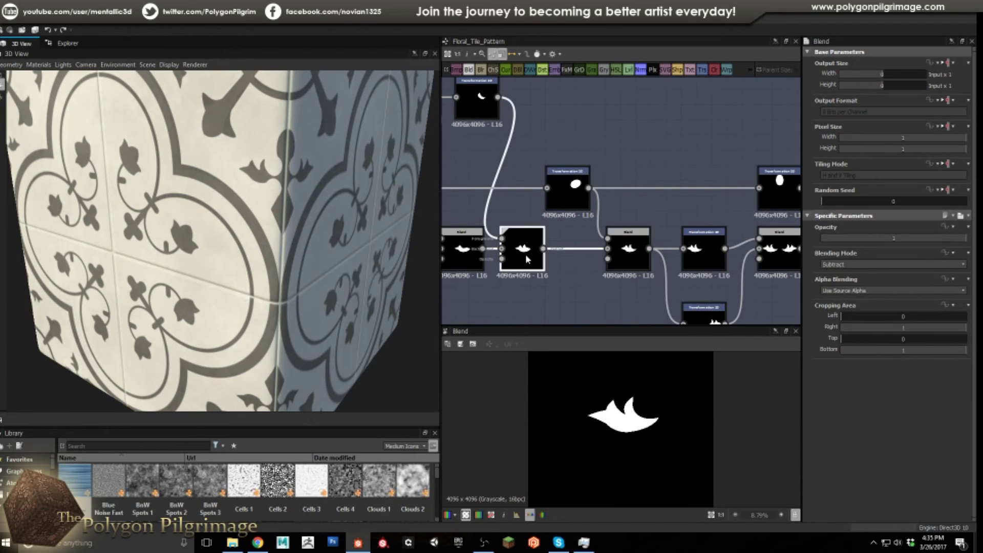
{"action": "left_click", "coordinate": [624, 259]}
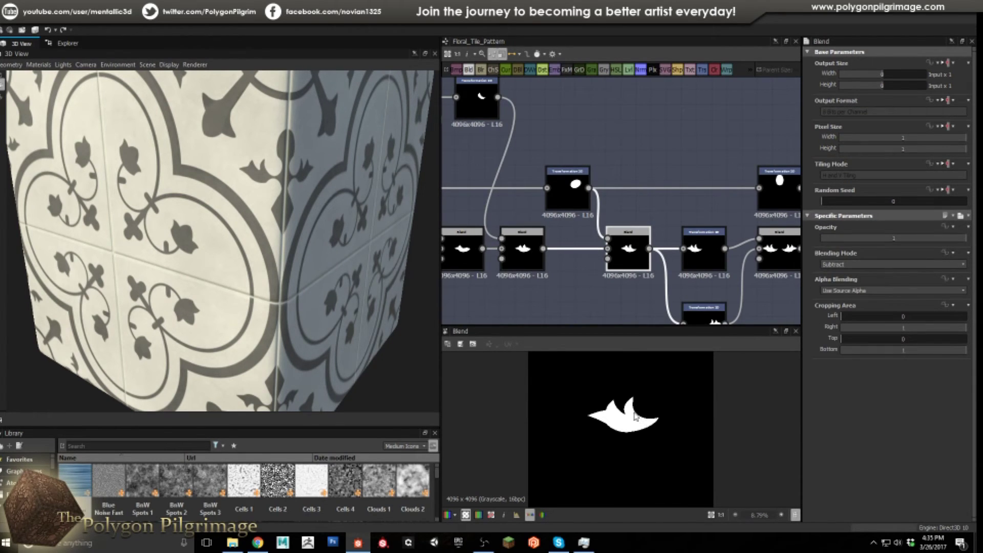
{"action": "left_click", "coordinate": [567, 194]}
Step: Preview the two Transformation 2D nodes that offset and mirror the wing, and the Max (Lighten) Blend combining both wings
{"action": "middle_click_drag", "start_coordinate": [670, 267], "coordinate": [599, 210]}
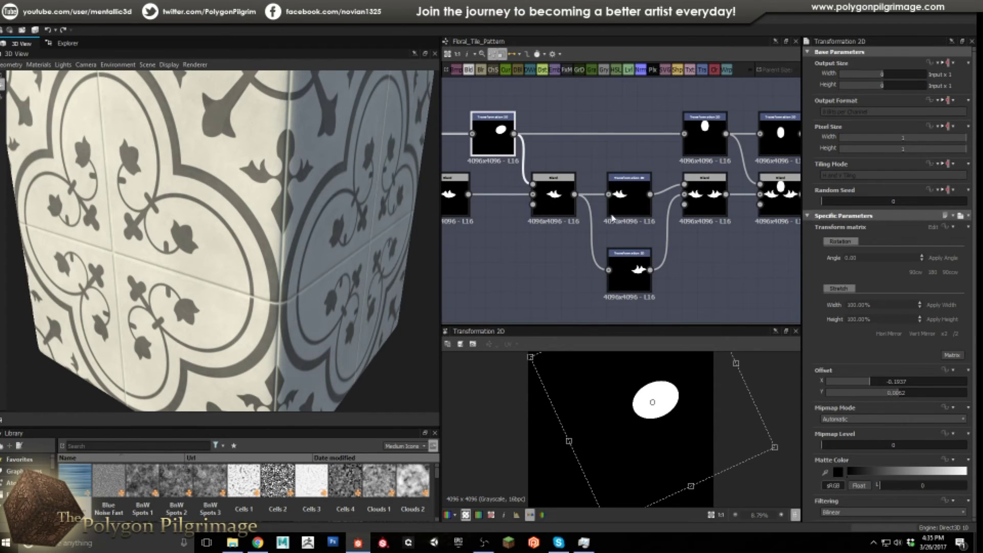
{"action": "scroll", "coordinate": [625, 253], "scroll_direction": "down", "scroll_amount": 3}
{"action": "scroll", "coordinate": [638, 247], "scroll_direction": "up", "scroll_amount": 2}
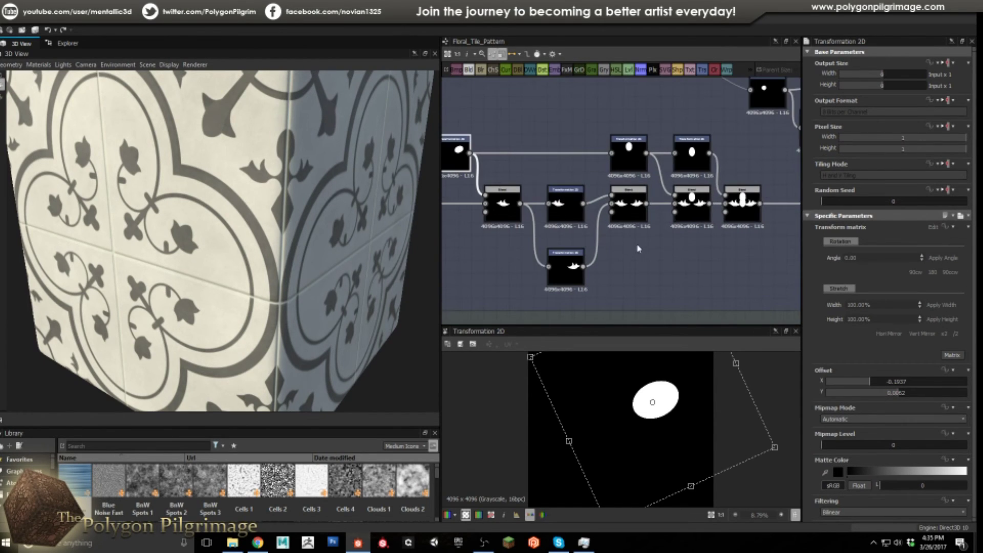
{"action": "double_click", "coordinate": [570, 200]}
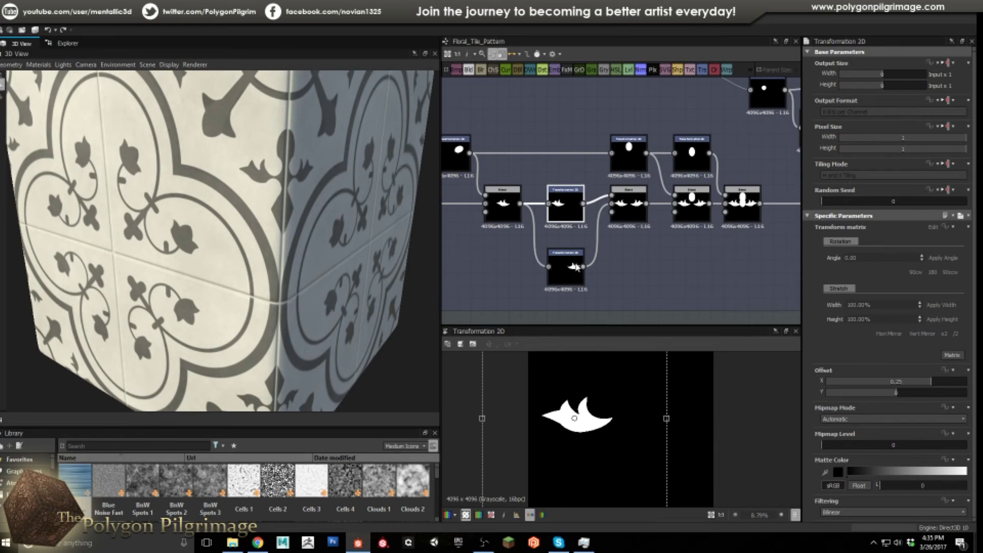
{"action": "left_click", "coordinate": [629, 203]}
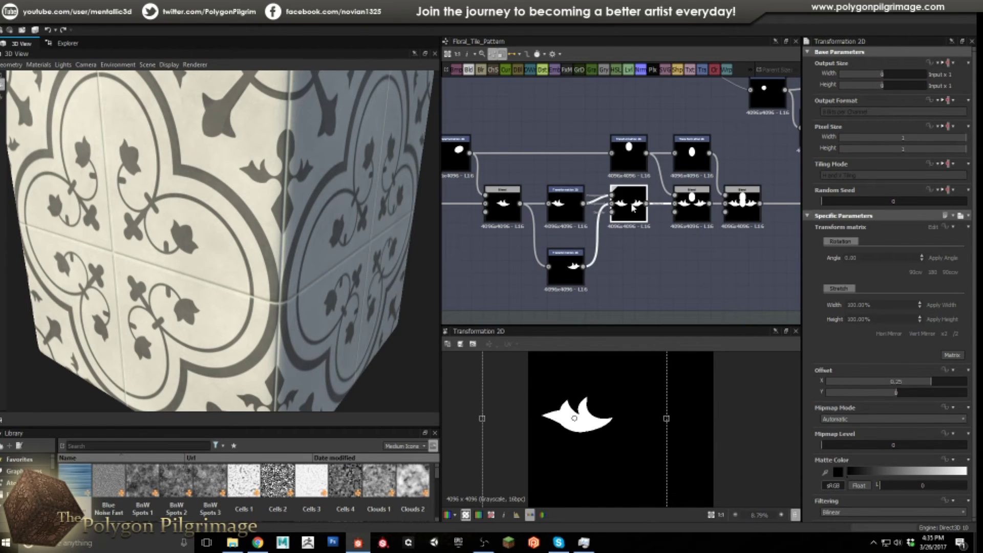
{"action": "double_click", "coordinate": [573, 271]}
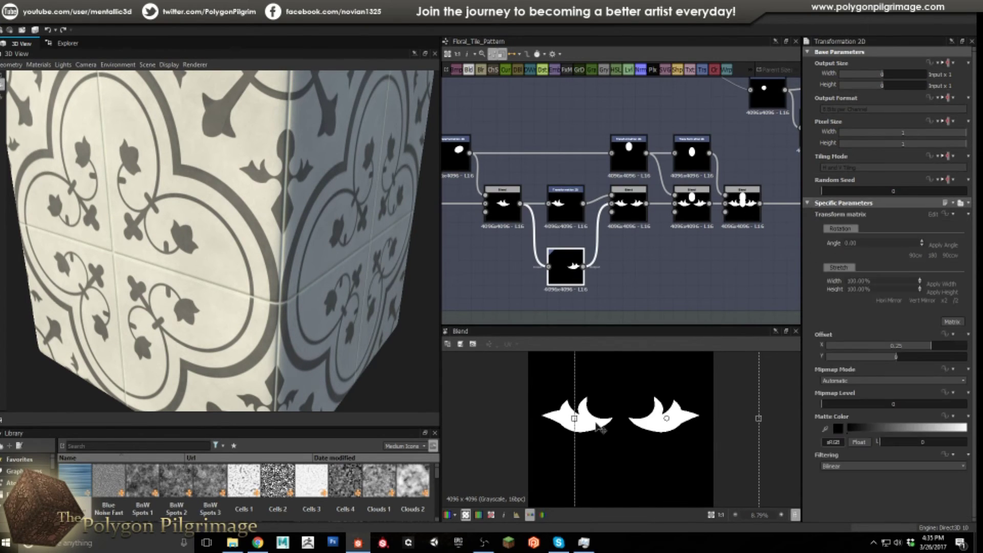
{"action": "double_click", "coordinate": [628, 204]}
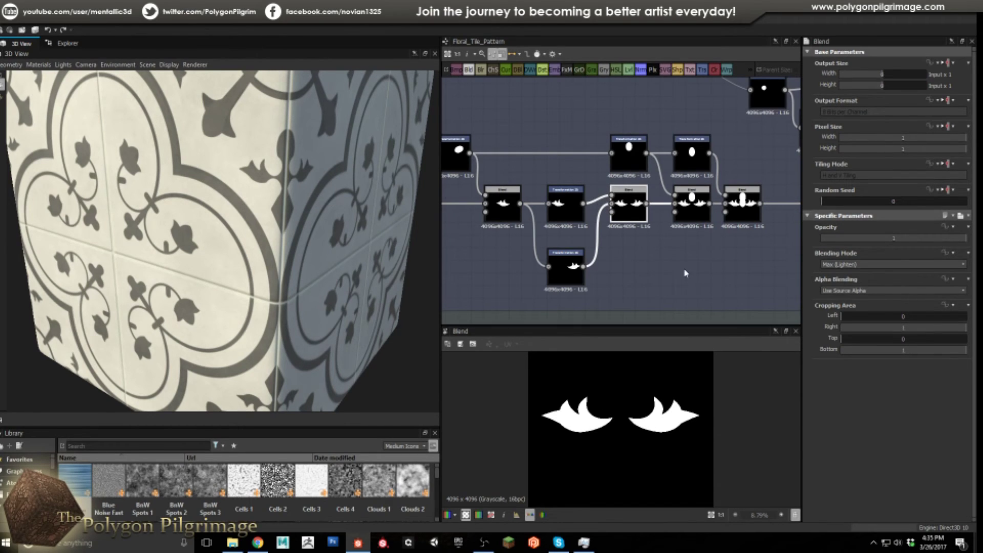
Step: Preview the ellipse Transformation 2D for the centre body and the two Blends that add the ellipses between the wings
{"action": "middle_click_drag", "start_coordinate": [680, 253], "coordinate": [603, 279]}
{"action": "scroll", "coordinate": [643, 272], "scroll_direction": "up", "scroll_amount": 2}
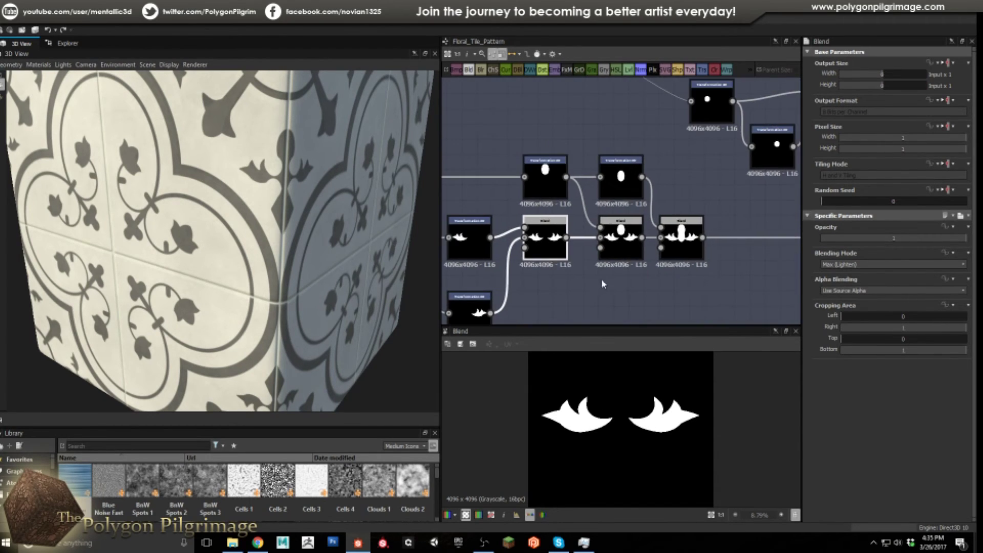
{"action": "double_click", "coordinate": [545, 179]}
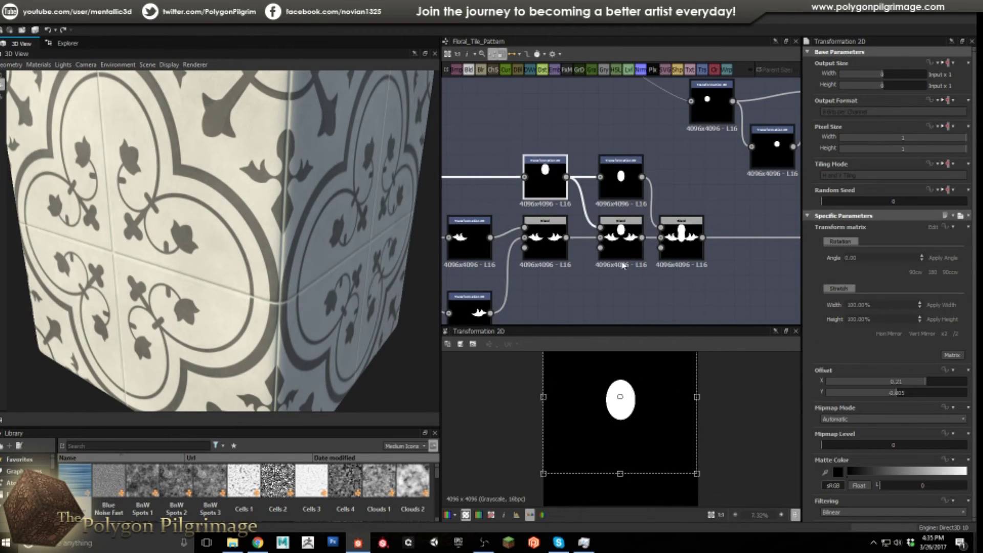
{"action": "left_click", "coordinate": [624, 247]}
{"action": "double_click", "coordinate": [624, 247]}
{"action": "left_click", "coordinate": [681, 245]}
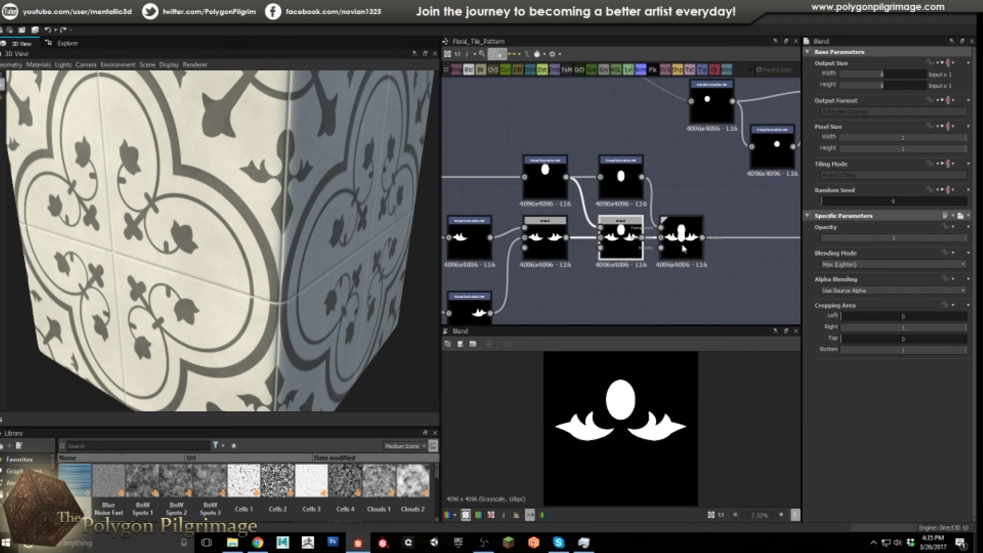
Step: Preview the Subtract Blend that notches the centre body, and trace its cutter back to the circle Transformation 2D nodes and their Blend
{"action": "scroll", "coordinate": [665, 293], "scroll_direction": "down", "scroll_amount": 6}
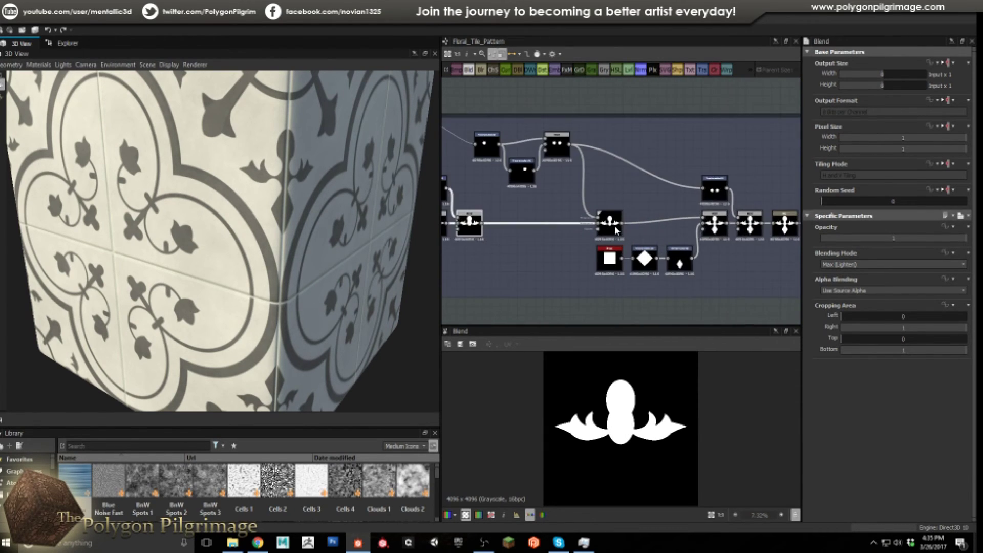
{"action": "scroll", "coordinate": [614, 225], "scroll_direction": "up", "scroll_amount": 4}
{"action": "left_click", "coordinate": [893, 264]}
{"action": "left_click", "coordinate": [870, 246]}
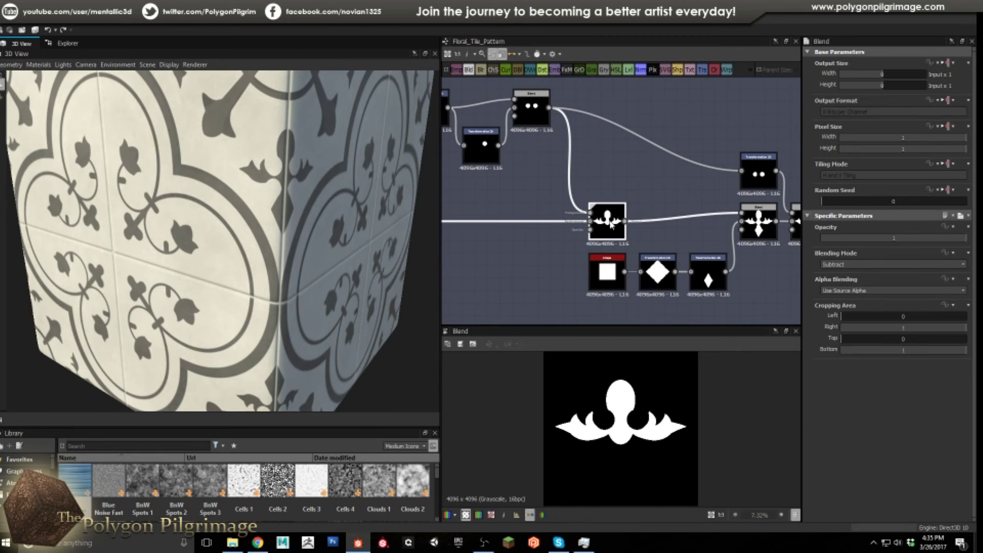
{"action": "middle_click_drag", "start_coordinate": [536, 209], "coordinate": [635, 244]}
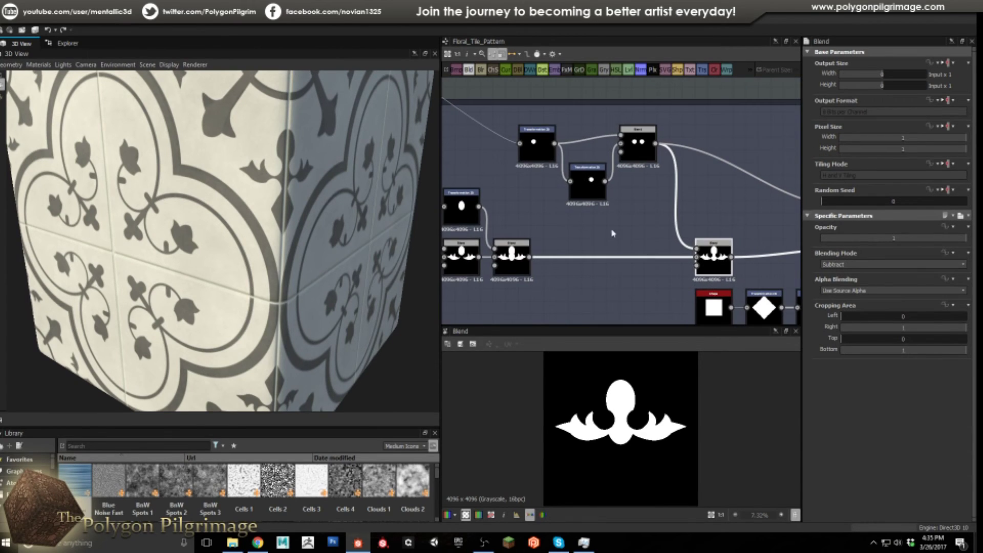
{"action": "double_click", "coordinate": [544, 150]}
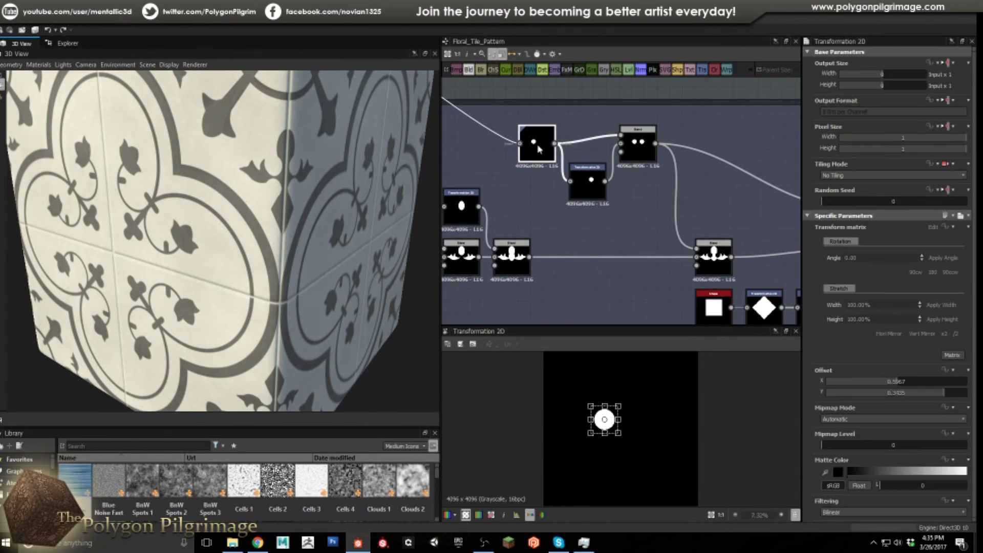
{"action": "double_click", "coordinate": [583, 180]}
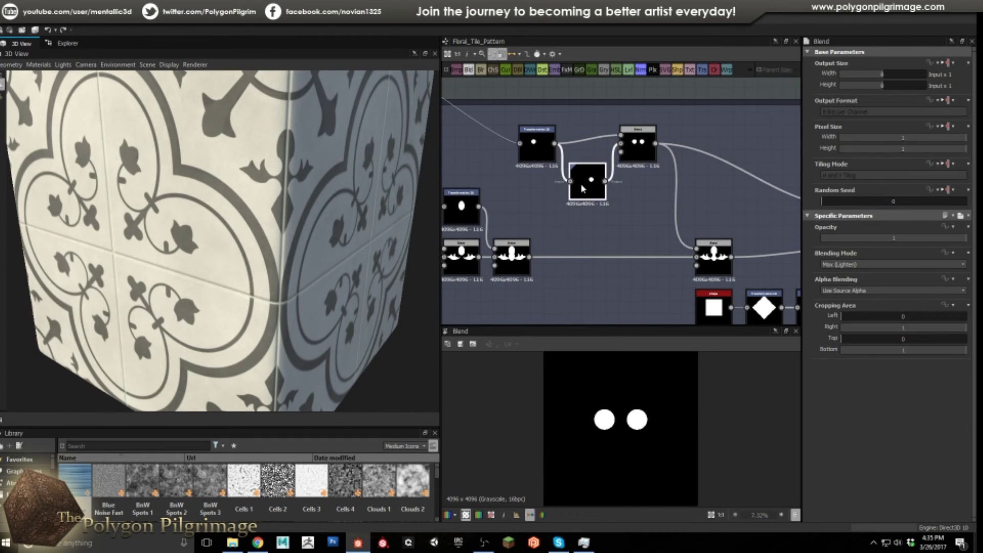
Step: Return to the Subtract Blend and examine close up the round cuts between the centre body and the wings
{"action": "middle_click_drag", "start_coordinate": [647, 236], "coordinate": [578, 220]}
{"action": "double_click", "coordinate": [645, 240]}
{"action": "scroll", "coordinate": [620, 426], "scroll_direction": "up", "scroll_amount": 6}
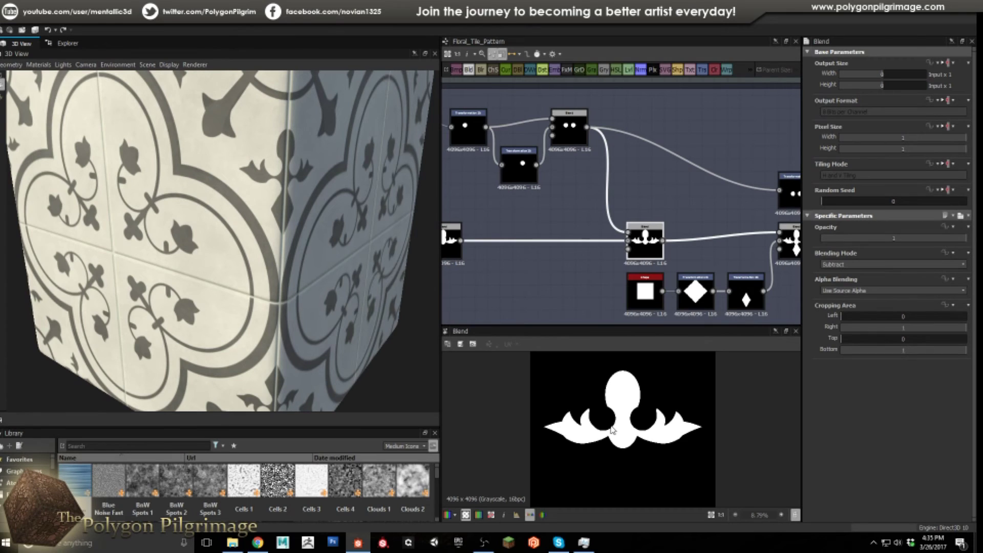
{"action": "scroll", "coordinate": [605, 404], "scroll_direction": "down", "scroll_amount": 3}
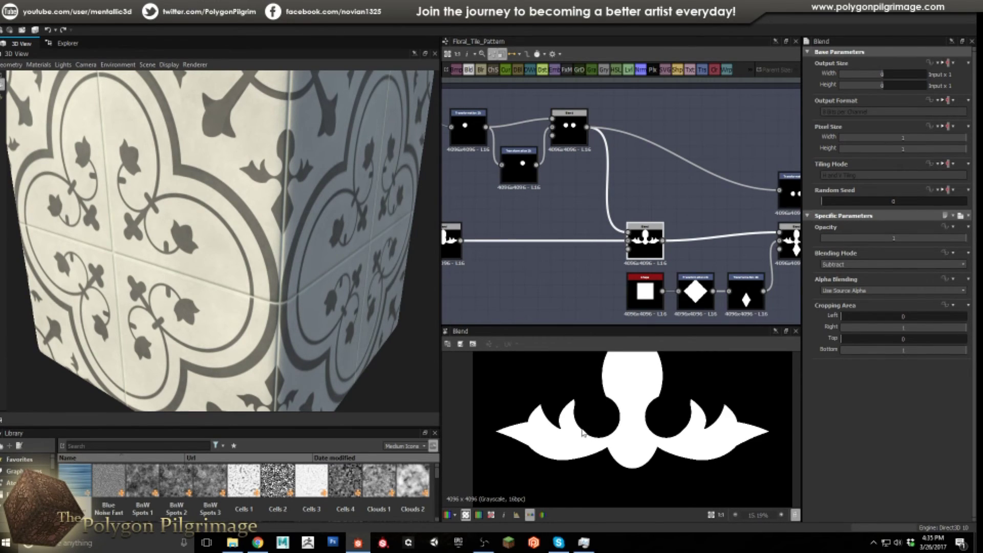
{"action": "scroll", "coordinate": [613, 268], "scroll_direction": "down", "scroll_amount": 1}
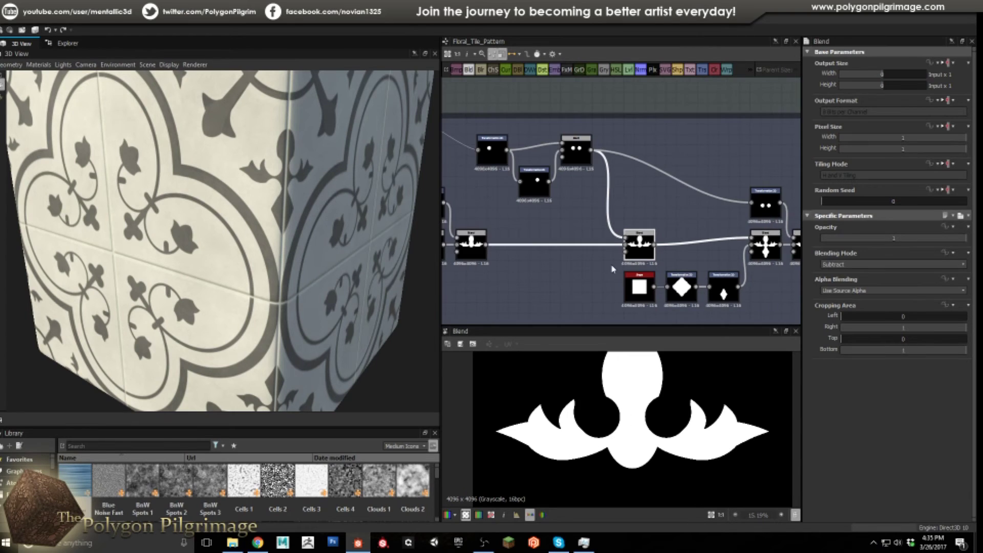
Step: Check the motif on the 3D tile, and preview the Square Shape and the Transformation 2D nodes that turn it into a narrow diamond
{"action": "middle_click_drag", "start_coordinate": [686, 236], "coordinate": [580, 227]}
{"action": "scroll", "coordinate": [635, 253], "scroll_direction": "up", "scroll_amount": 1}
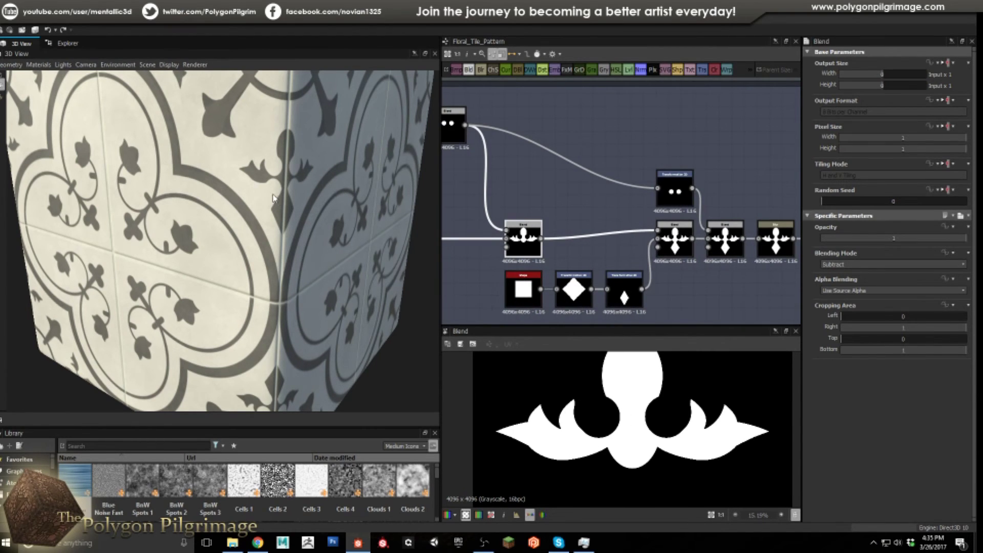
{"action": "left_click_drag", "start_coordinate": [273, 197], "coordinate": [265, 183]}
{"action": "left_click", "coordinate": [520, 292]}
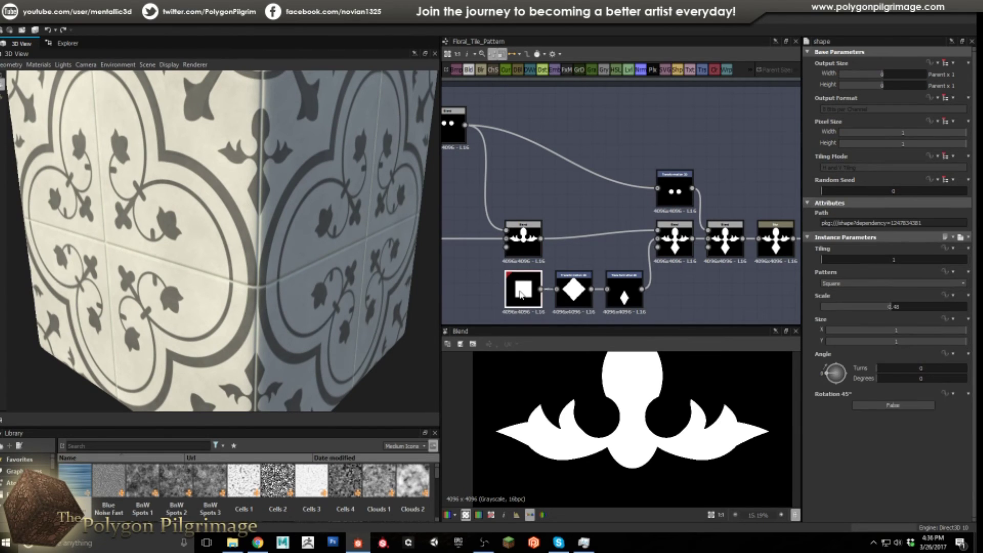
{"action": "left_click", "coordinate": [581, 292]}
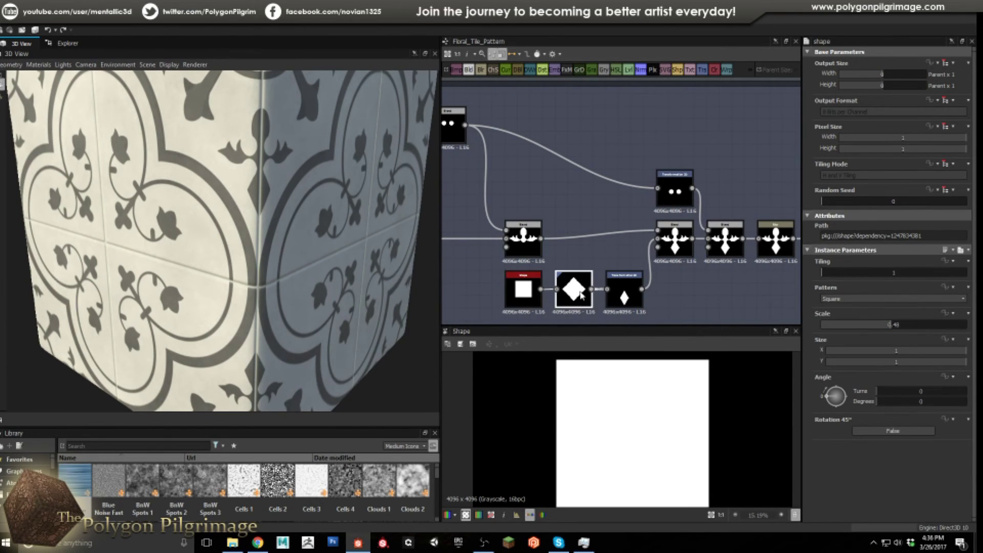
{"action": "left_click", "coordinate": [628, 290]}
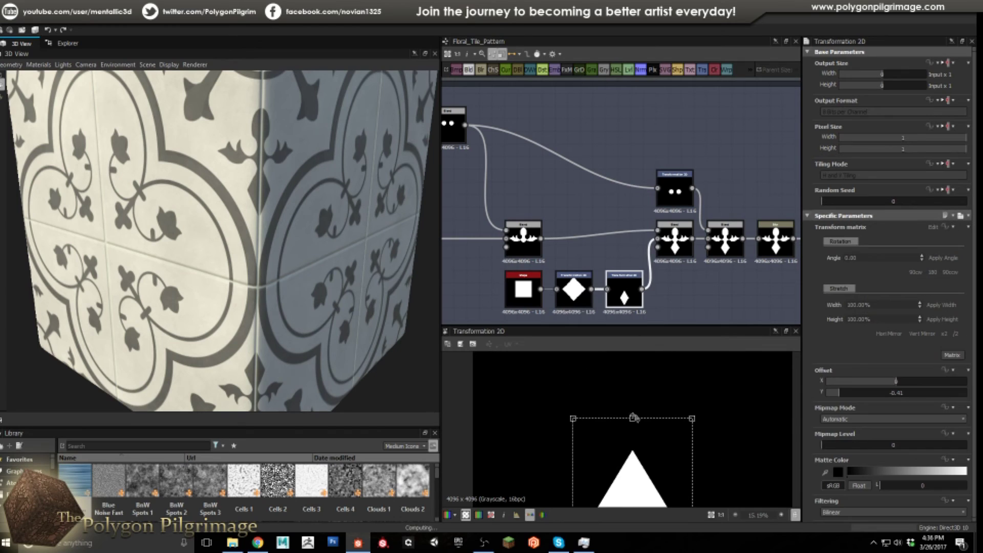
{"action": "scroll", "coordinate": [647, 459], "scroll_direction": "down", "scroll_amount": 4}
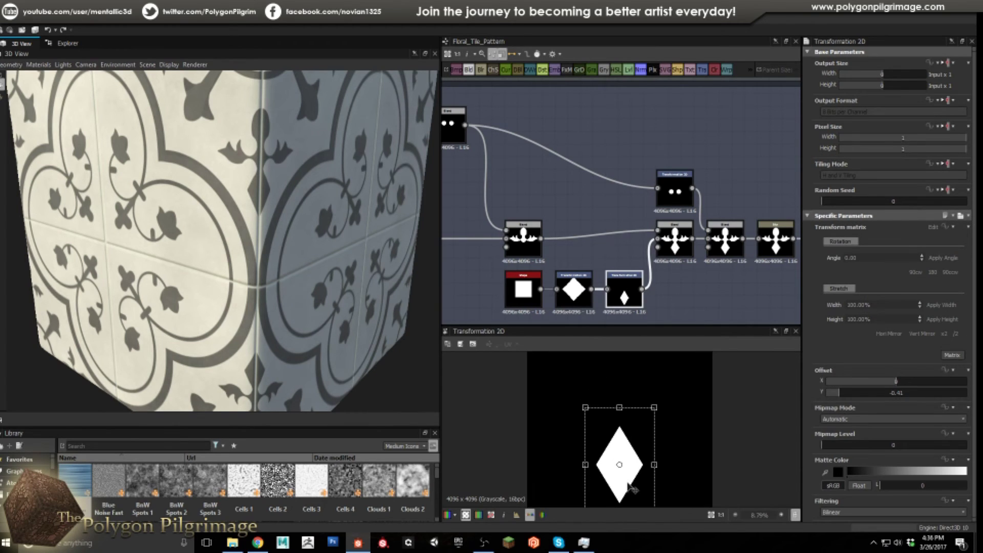
Step: Compare the rotated square with the offset diamond, and preview the Max (Lighten) Blend that adds the diamond below the winged body
{"action": "left_click", "coordinate": [576, 293]}
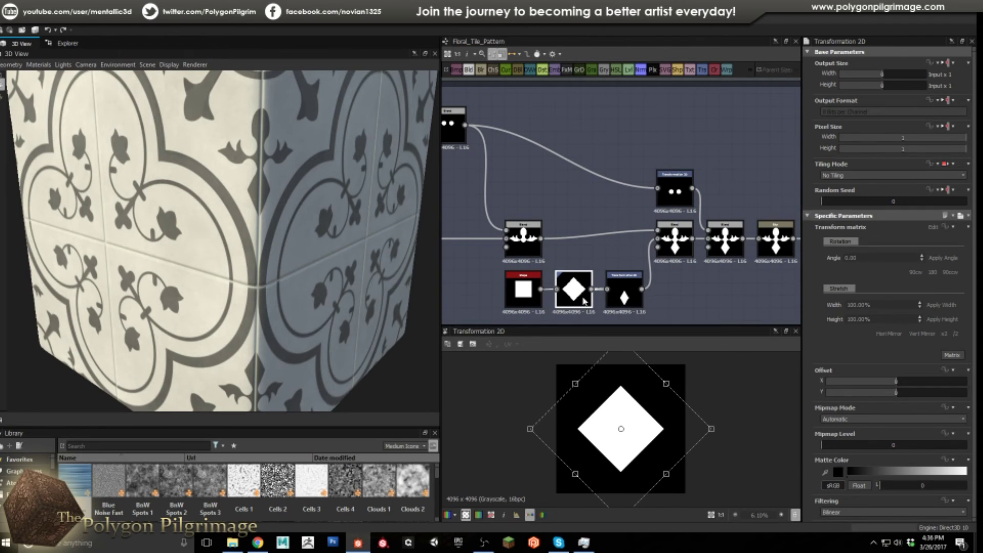
{"action": "left_click", "coordinate": [624, 290]}
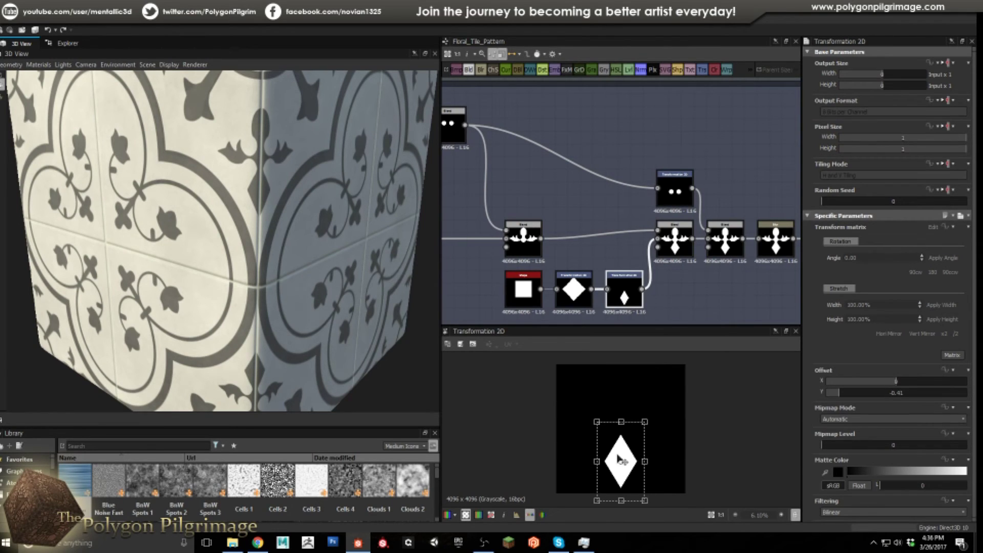
{"action": "left_click", "coordinate": [682, 243]}
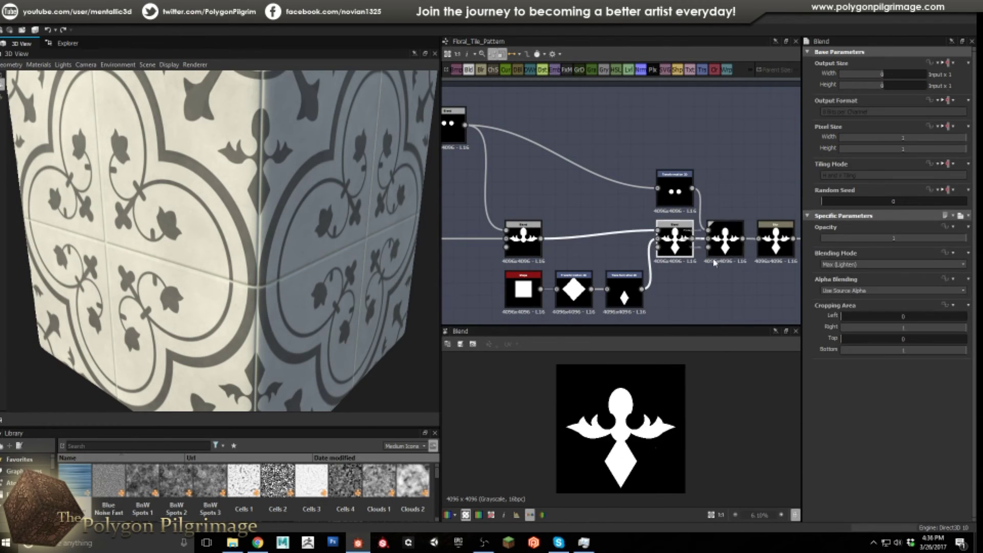
{"action": "middle_click_drag", "start_coordinate": [697, 271], "coordinate": [658, 272]}
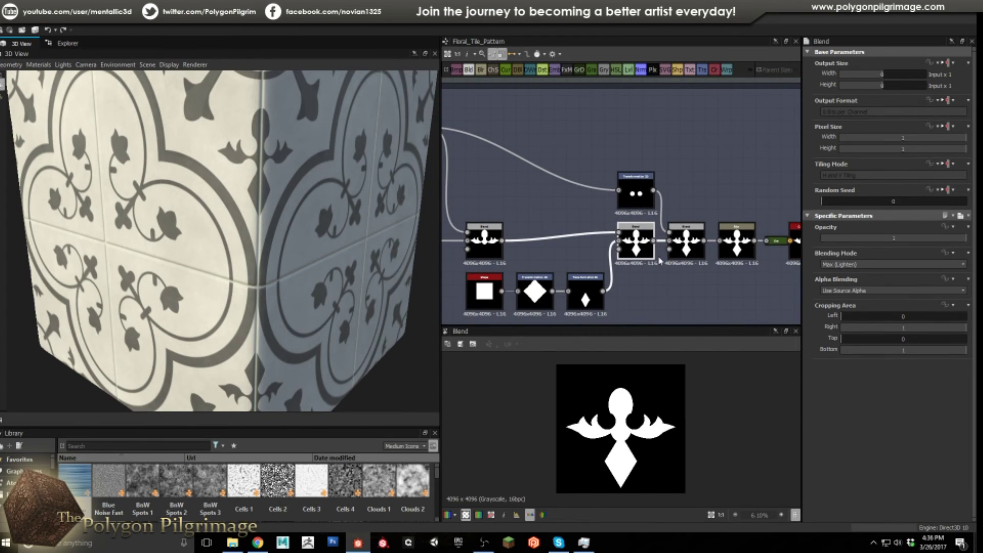
Step: Preview the Subtract Blend that cuts the two circles from the diamond motif, along with the Blur and Color to Mask nodes after it
{"action": "left_click", "coordinate": [637, 193]}
{"action": "middle_click_drag", "start_coordinate": [590, 201], "coordinate": [642, 224]}
{"action": "scroll", "coordinate": [687, 288], "scroll_direction": "up", "scroll_amount": 1}
{"action": "left_click", "coordinate": [679, 261]}
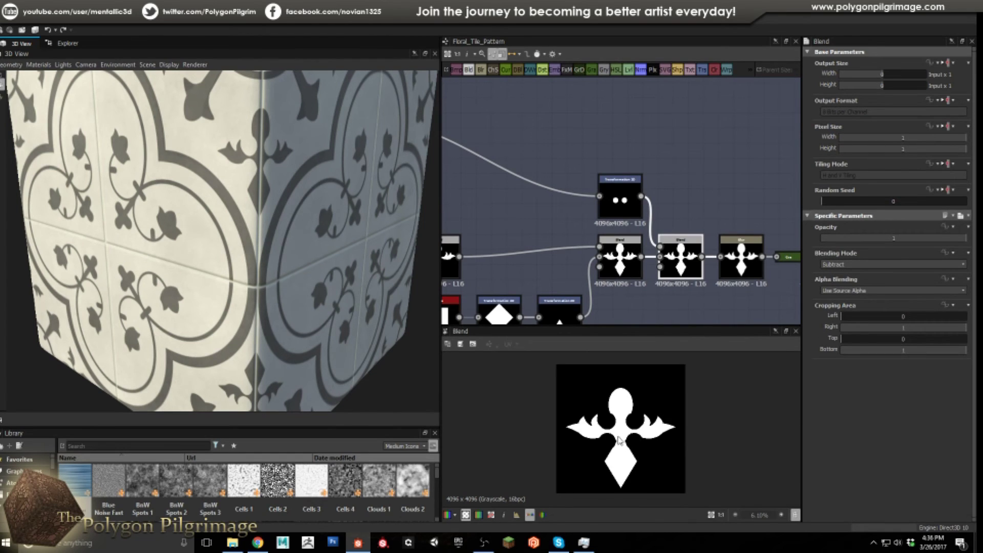
{"action": "middle_click_drag", "start_coordinate": [753, 258], "coordinate": [596, 260]}
{"action": "left_click", "coordinate": [603, 262]}
{"action": "left_click", "coordinate": [668, 263]}
Step: Preview the Transformation 2D and Blend nodes that shrink the winged motif and repeat it along the tile's edges
{"action": "scroll", "coordinate": [632, 412], "scroll_direction": "down", "scroll_amount": 2}
{"action": "scroll", "coordinate": [627, 430], "scroll_direction": "up", "scroll_amount": 1}
{"action": "middle_click_drag", "start_coordinate": [673, 174], "coordinate": [444, 124]}
{"action": "scroll", "coordinate": [445, 126], "scroll_direction": "down", "scroll_amount": 2}
{"action": "middle_click_drag", "start_coordinate": [568, 192], "coordinate": [575, 209]}
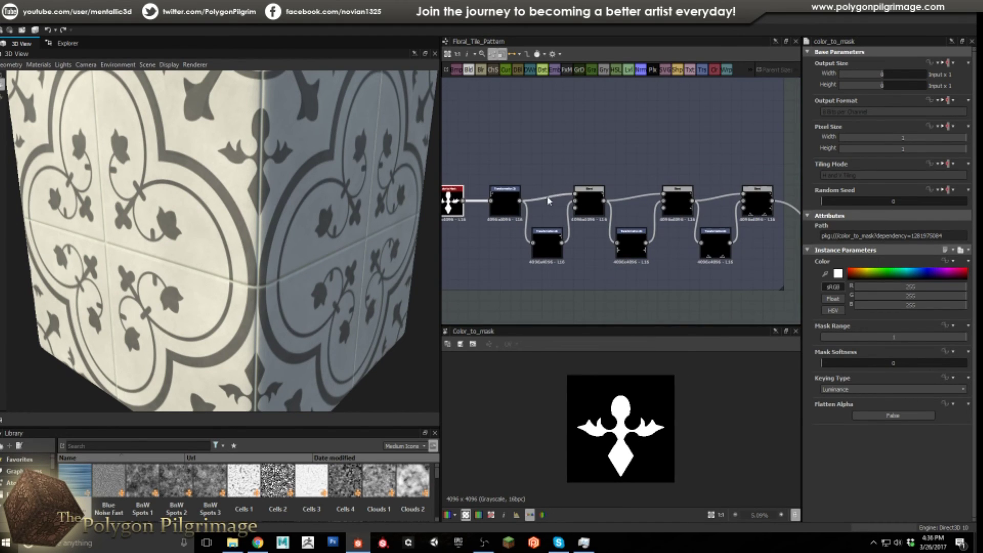
{"action": "left_click", "coordinate": [499, 200]}
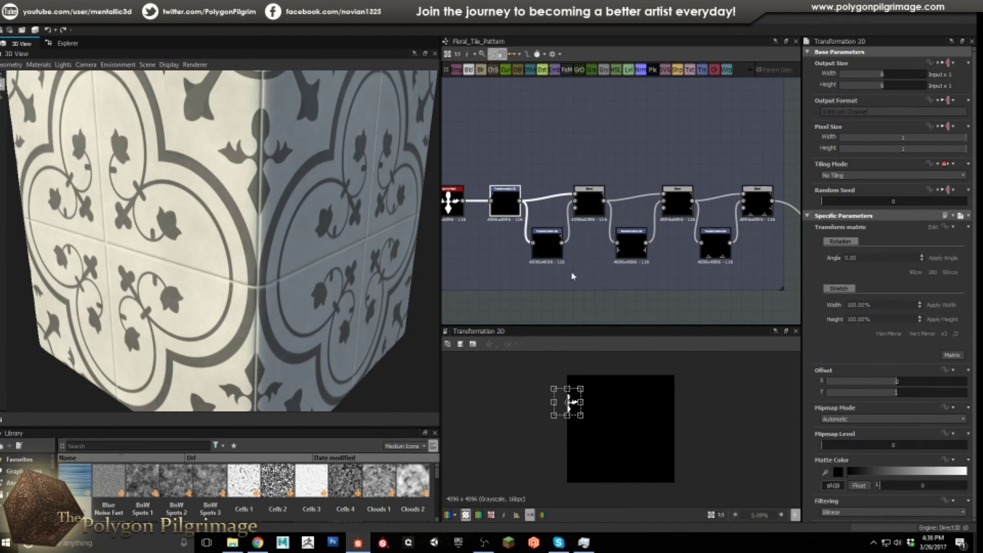
{"action": "left_click", "coordinate": [546, 241]}
{"action": "left_click", "coordinate": [589, 202]}
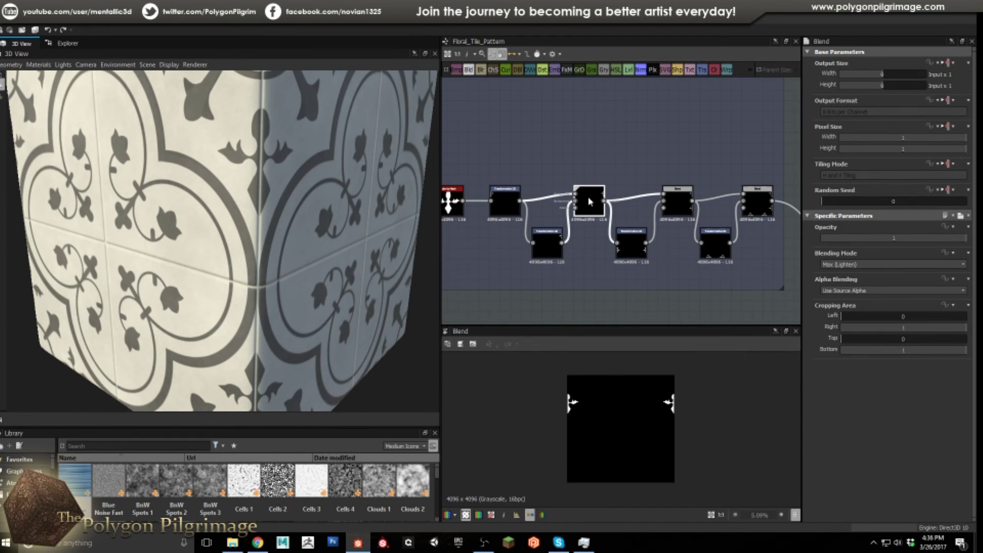
{"action": "left_click", "coordinate": [631, 242]}
{"action": "left_click", "coordinate": [678, 199]}
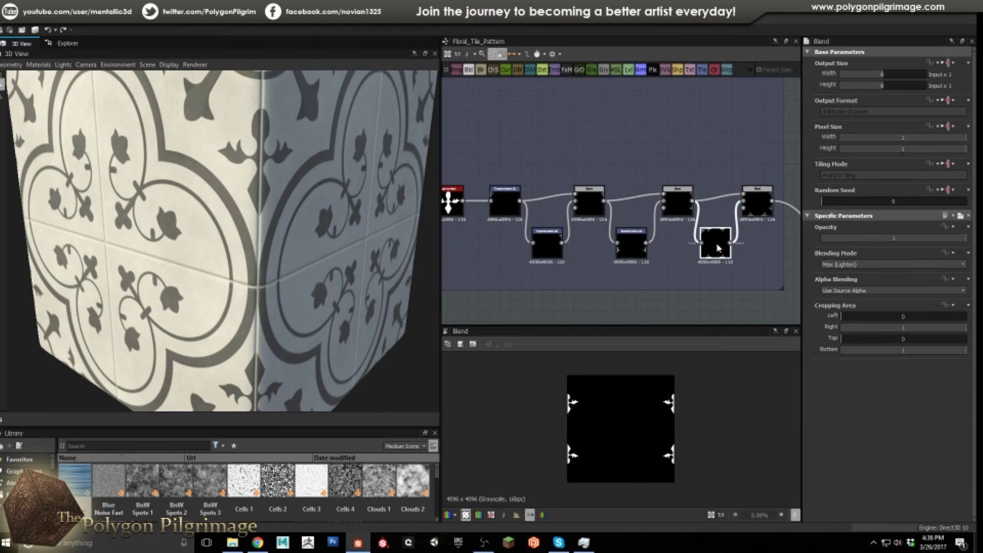
{"action": "left_click", "coordinate": [755, 199]}
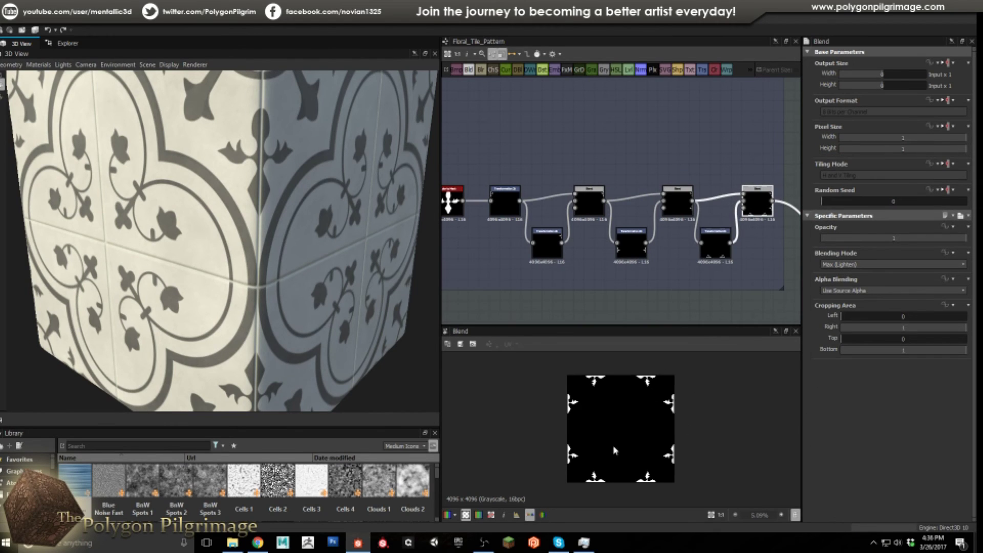
Step: Go to the Corner Caps group and preview its Disc Shape and the Subtract Blend that notches the disc
{"action": "scroll", "coordinate": [651, 152], "scroll_direction": "down", "scroll_amount": 8}
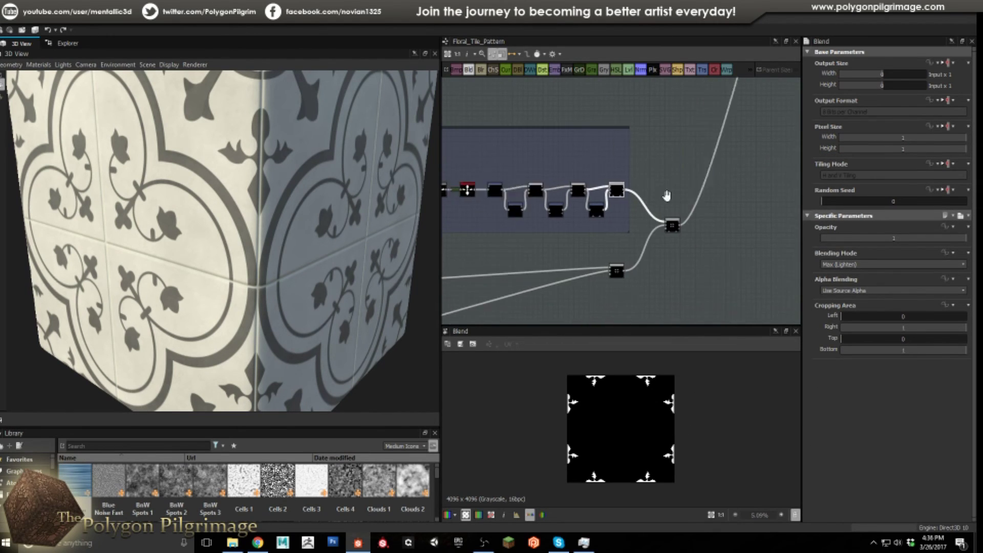
{"action": "scroll", "coordinate": [545, 230], "scroll_direction": "up", "scroll_amount": 6}
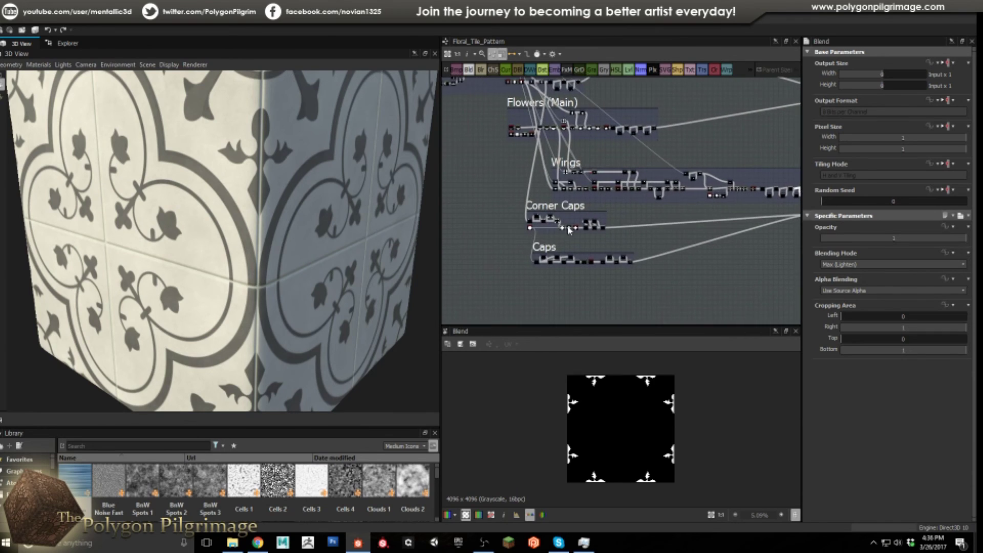
{"action": "scroll", "coordinate": [526, 227], "scroll_direction": "up", "scroll_amount": 4}
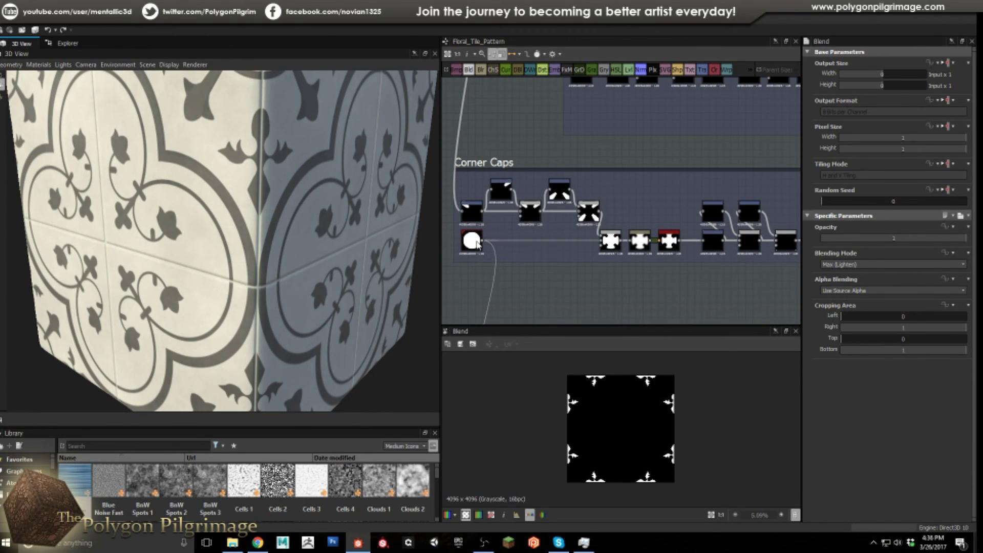
{"action": "left_click", "coordinate": [478, 243]}
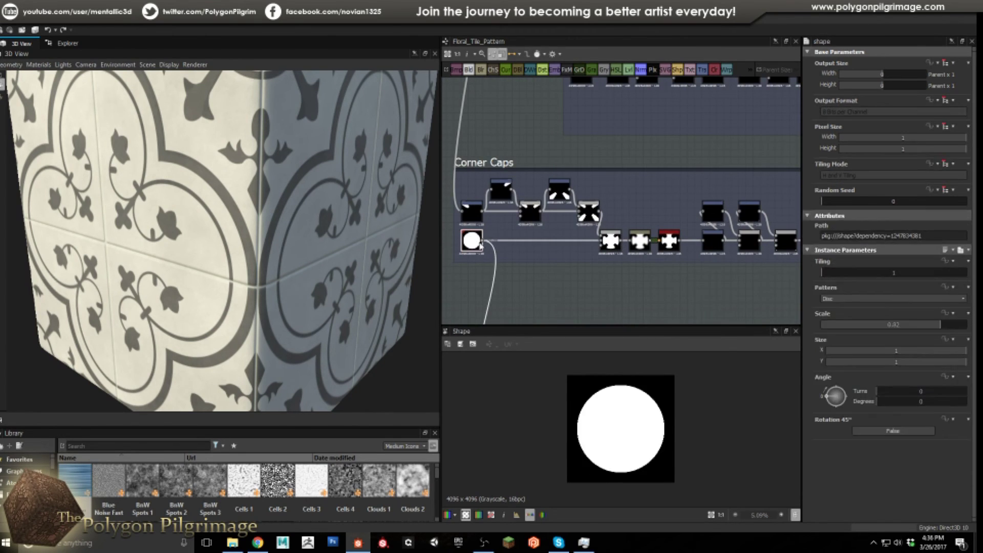
{"action": "left_click", "coordinate": [613, 244]}
Step: Preview the Transformation 2D and Max (Lighten) Blend nodes that place the notch cutters in the four corners
{"action": "left_click", "coordinate": [473, 213]}
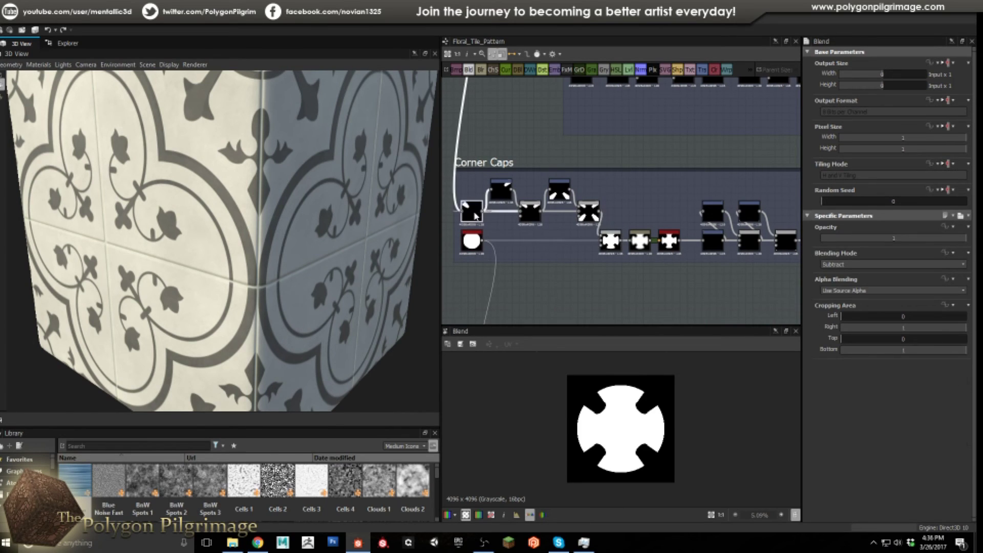
{"action": "left_click", "coordinate": [500, 191]}
{"action": "left_click", "coordinate": [532, 211]}
{"action": "left_click", "coordinate": [559, 190]}
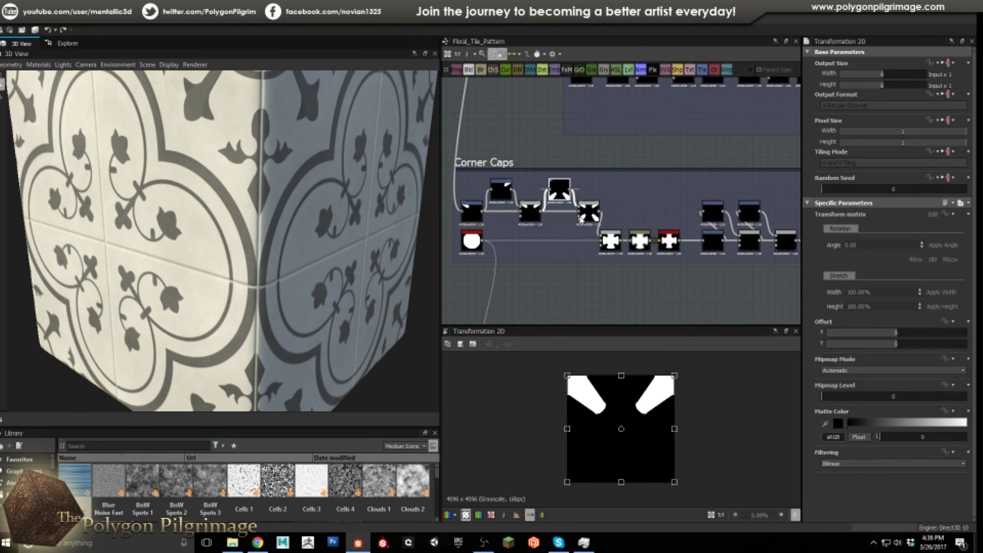
{"action": "left_click", "coordinate": [588, 211]}
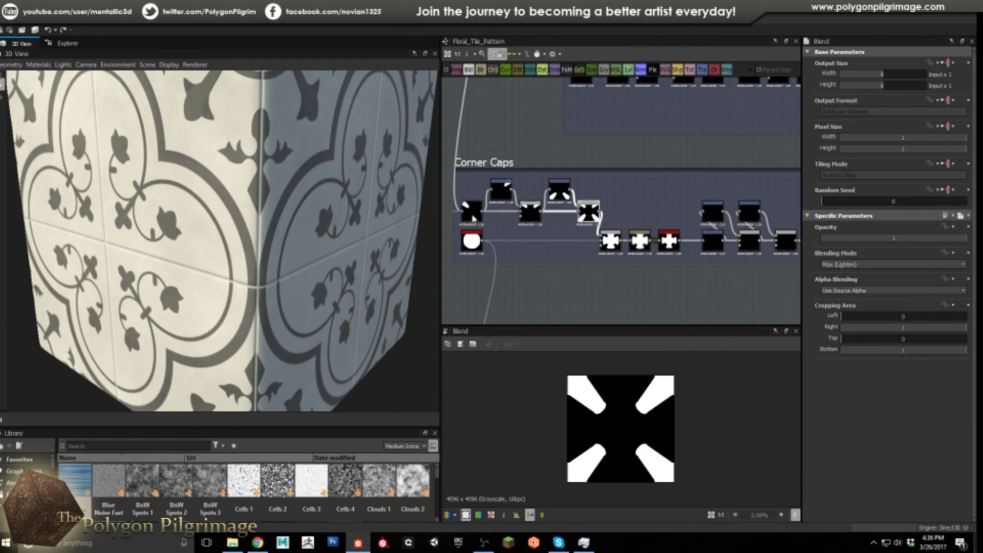
Step: Trace the first corner cutter back to its source Max (Lighten) Blend and examine that flower shape's stem close up
{"action": "left_click", "coordinate": [471, 215]}
{"action": "scroll", "coordinate": [593, 258], "scroll_direction": "down", "scroll_amount": 4}
{"action": "middle_click_drag", "start_coordinate": [602, 129], "coordinate": [583, 180]}
{"action": "scroll", "coordinate": [567, 204], "scroll_direction": "up", "scroll_amount": 4}
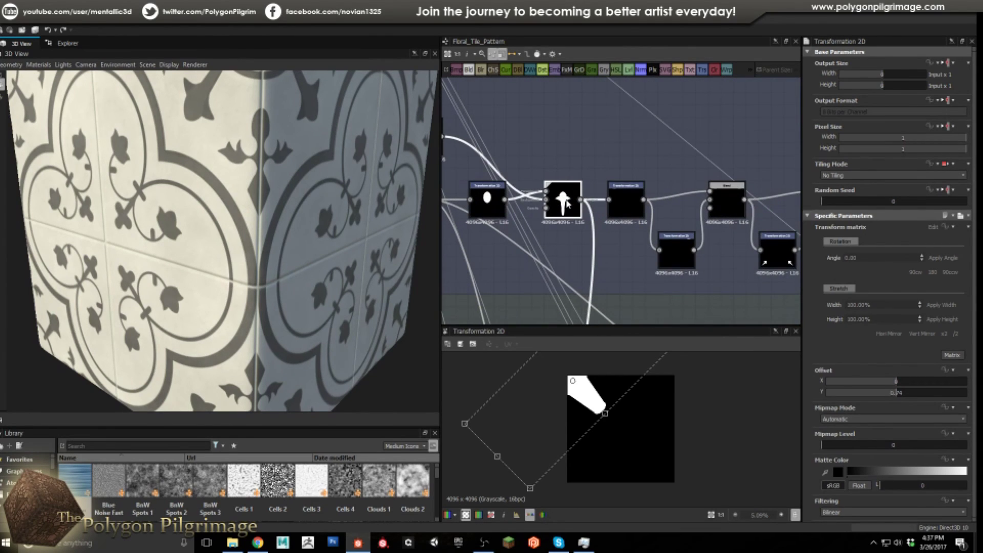
{"action": "left_click", "coordinate": [567, 204]}
{"action": "scroll", "coordinate": [563, 208], "scroll_direction": "up", "scroll_amount": 6}
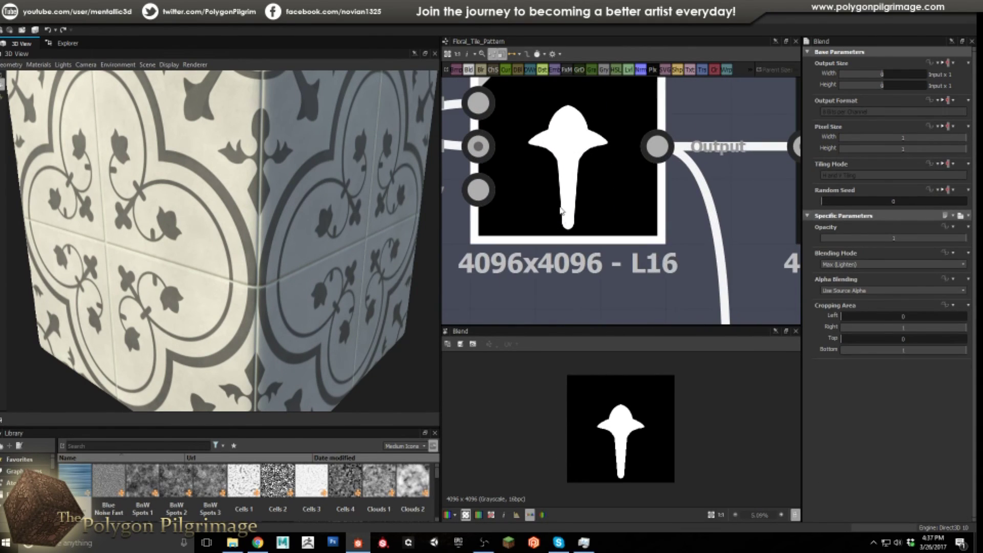
{"action": "scroll", "coordinate": [583, 256], "scroll_direction": "down", "scroll_amount": 6}
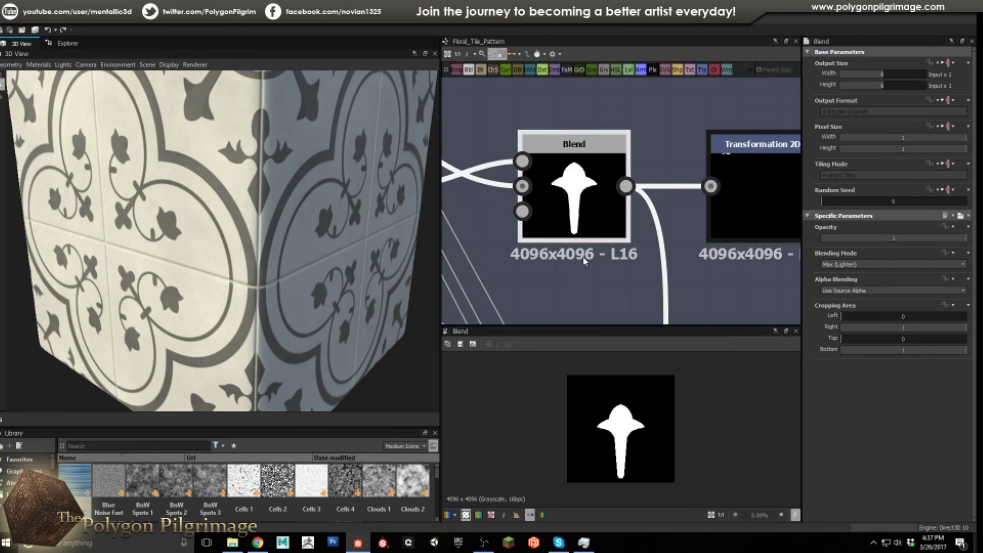
Step: Follow the flower Blend's connection down to Corner Caps and review the offset of the group's first Transformation 2D
{"action": "scroll", "coordinate": [583, 257], "scroll_direction": "up", "scroll_amount": 3}
{"action": "mouse_move", "coordinate": [578, 250]}
{"action": "middle_mouse_down"}
{"action": "mouse_move", "coordinate": [577, 191]}
{"action": "mouse_move", "coordinate": [581, 205]}
{"action": "middle_mouse_up"}
{"action": "middle_click_drag", "start_coordinate": [588, 287], "coordinate": [589, 215]}
{"action": "middle_click_drag", "start_coordinate": [593, 321], "coordinate": [592, 243]}
{"action": "middle_click_drag", "start_coordinate": [594, 342], "coordinate": [593, 244]}
{"action": "scroll", "coordinate": [594, 245], "scroll_direction": "up", "scroll_amount": 4}
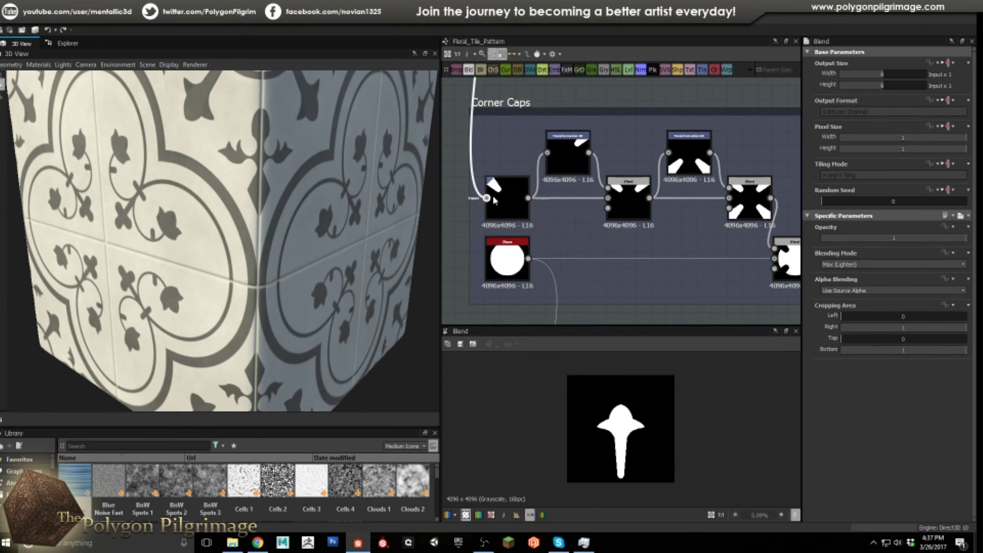
{"action": "scroll", "coordinate": [688, 187], "scroll_direction": "down", "scroll_amount": 3}
{"action": "middle_click_drag", "start_coordinate": [694, 212], "coordinate": [642, 226]}
{"action": "double_click", "coordinate": [487, 191]}
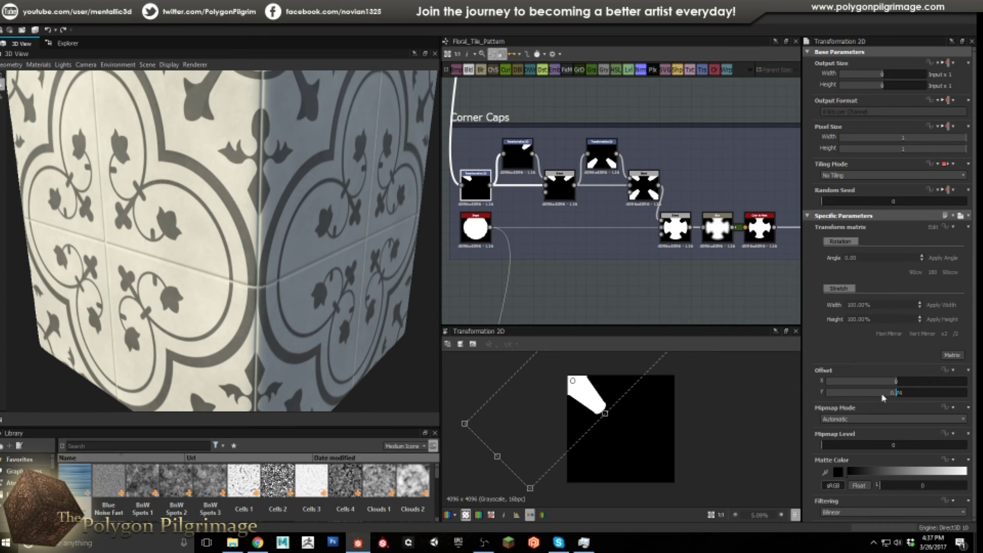
Step: Compare the notched disc's Subtract Blend with the Blur and Color to Mask nodes that round its edges
{"action": "scroll", "coordinate": [616, 262], "scroll_direction": "up", "scroll_amount": 2}
{"action": "middle_click_drag", "start_coordinate": [616, 262], "coordinate": [611, 279]}
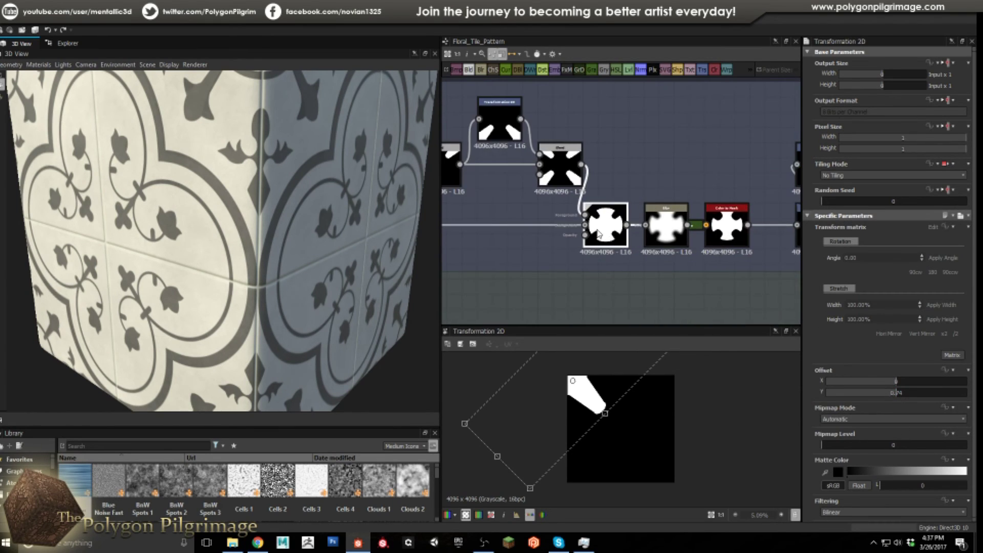
{"action": "double_click", "coordinate": [605, 228]}
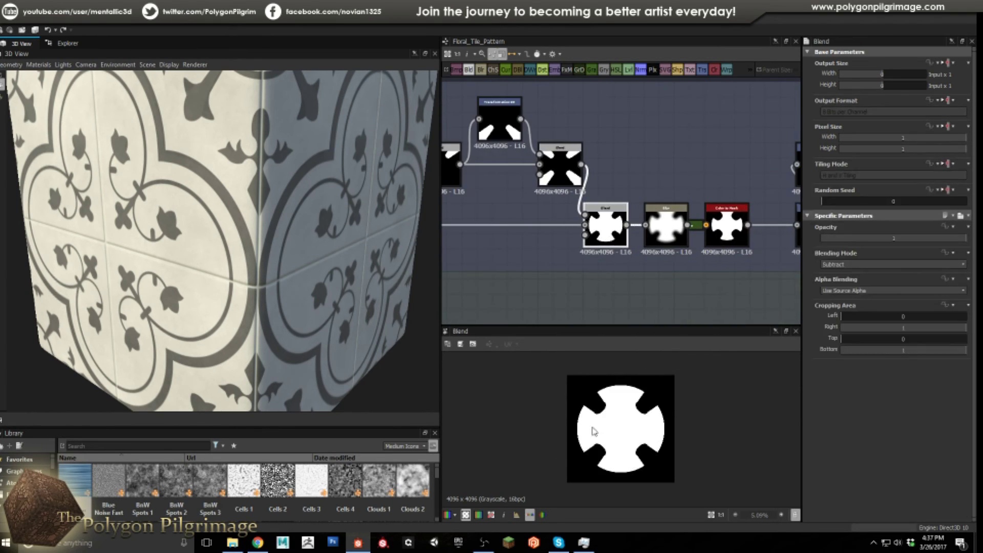
{"action": "double_click", "coordinate": [665, 234]}
{"action": "left_click", "coordinate": [729, 229]}
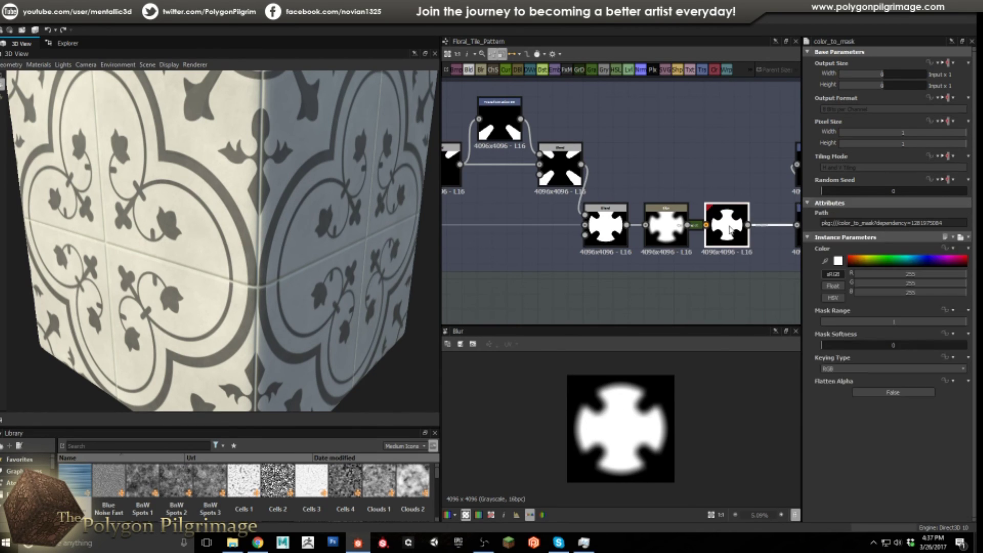
{"action": "double_click", "coordinate": [729, 229]}
{"action": "middle_click_drag", "start_coordinate": [691, 294], "coordinate": [606, 263]}
{"action": "middle_click_drag", "start_coordinate": [671, 266], "coordinate": [641, 273]}
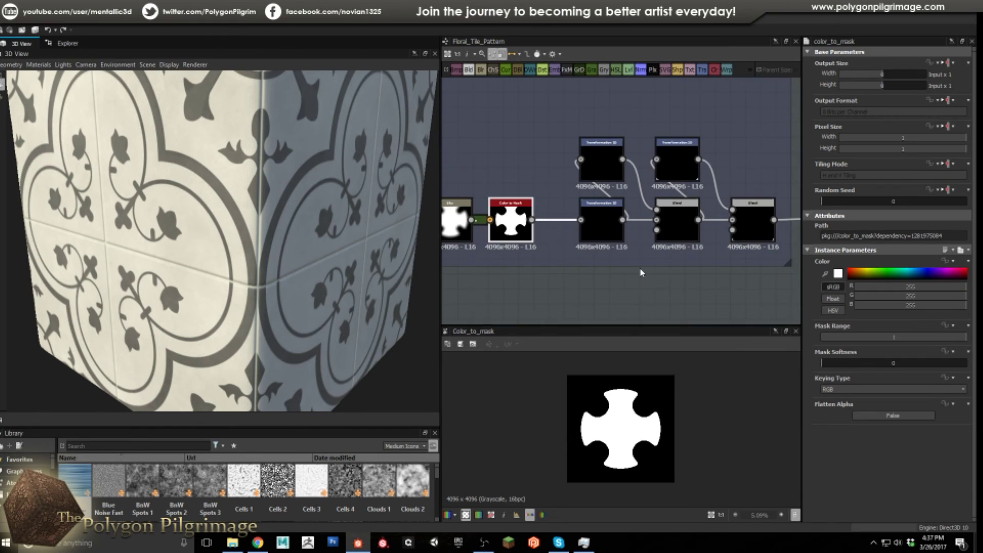
Step: Preview the Transformation 2D and Blend nodes that shrink the rounded cap and place it in all four tile corners
{"action": "scroll", "coordinate": [635, 275], "scroll_direction": "down", "scroll_amount": 1}
{"action": "double_click", "coordinate": [561, 241]}
{"action": "left_click", "coordinate": [561, 200]}
{"action": "left_click", "coordinate": [623, 236]}
{"action": "left_click", "coordinate": [626, 190]}
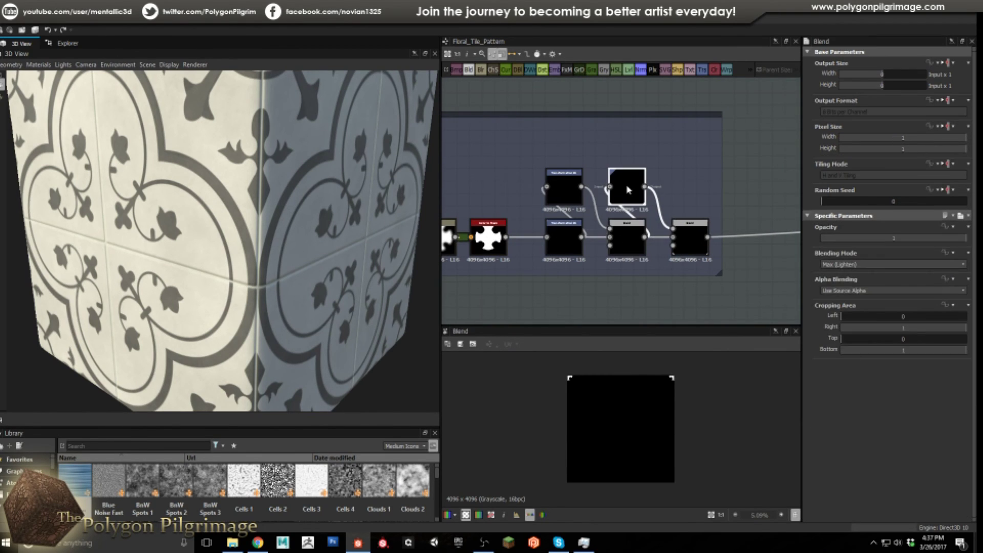
{"action": "left_click", "coordinate": [688, 235]}
{"action": "double_click", "coordinate": [689, 236]}
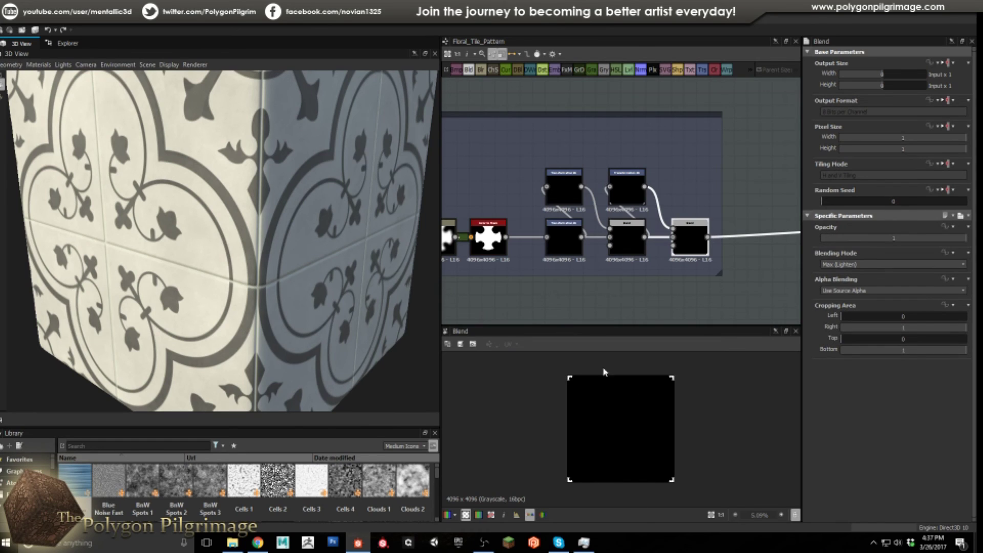
Step: Preview the final Max (Lighten) Blend of the Caps group close up and compare it with the front of the 3D tile
{"action": "scroll", "coordinate": [611, 282], "scroll_direction": "down", "scroll_amount": 5}
{"action": "scroll", "coordinate": [666, 272], "scroll_direction": "up", "scroll_amount": 2}
{"action": "scroll", "coordinate": [570, 267], "scroll_direction": "up", "scroll_amount": 4}
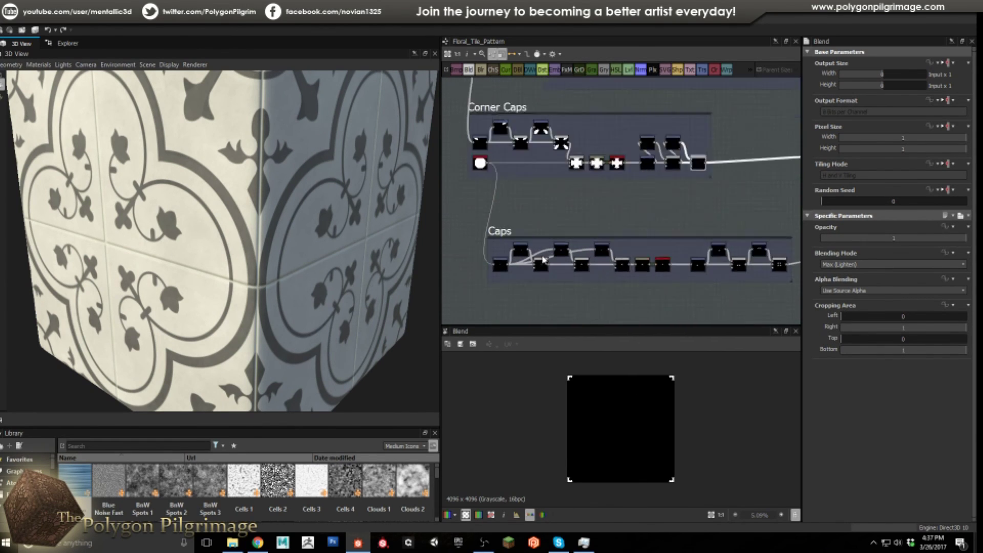
{"action": "scroll", "coordinate": [542, 260], "scroll_direction": "up", "scroll_amount": 5}
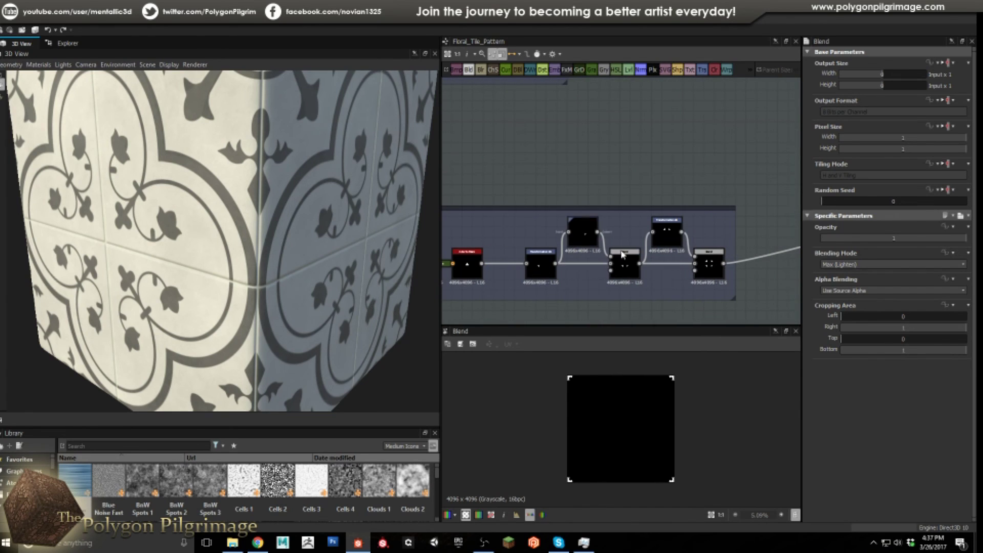
{"action": "double_click", "coordinate": [703, 264]}
{"action": "scroll", "coordinate": [620, 429], "scroll_direction": "up", "scroll_amount": 2}
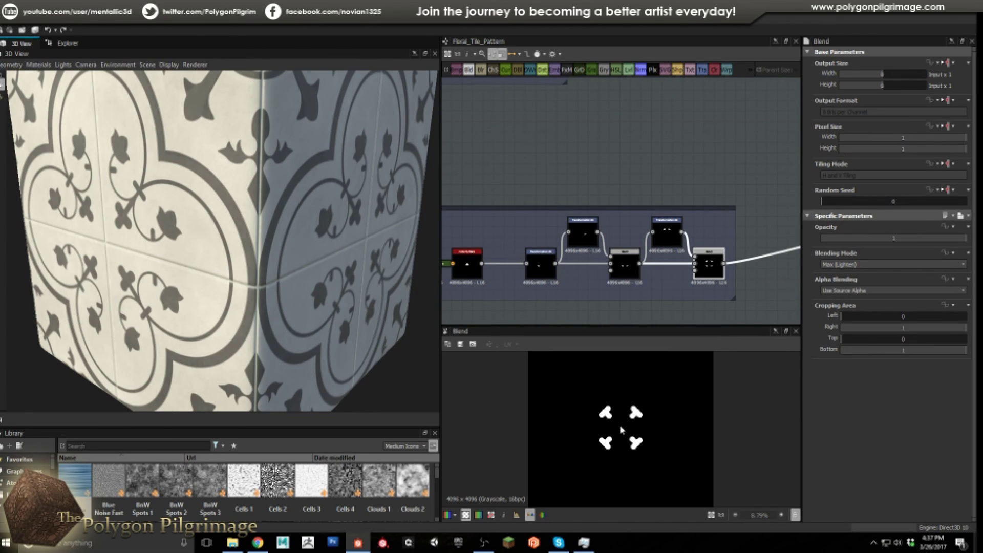
{"action": "left_click_drag", "start_coordinate": [178, 230], "coordinate": [228, 221]}
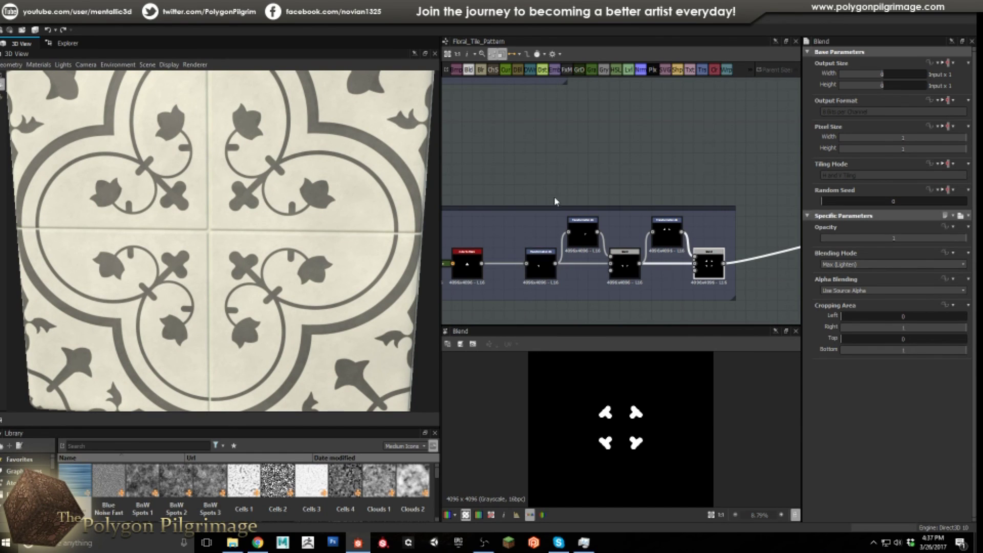
Step: Return to the start of the Caps group and preview the offset circle Transformation 2D nodes and the Blend joining two circles
{"action": "scroll", "coordinate": [528, 235], "scroll_direction": "down", "scroll_amount": 3}
{"action": "scroll", "coordinate": [519, 237], "scroll_direction": "up", "scroll_amount": 4}
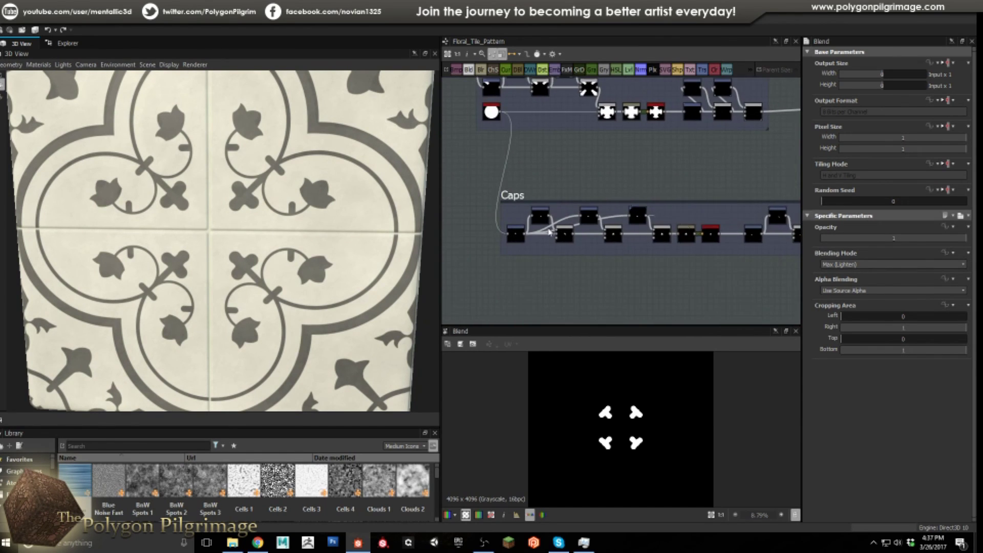
{"action": "scroll", "coordinate": [519, 235], "scroll_direction": "up", "scroll_amount": 1}
{"action": "double_click", "coordinate": [522, 236]}
{"action": "left_click", "coordinate": [585, 191]}
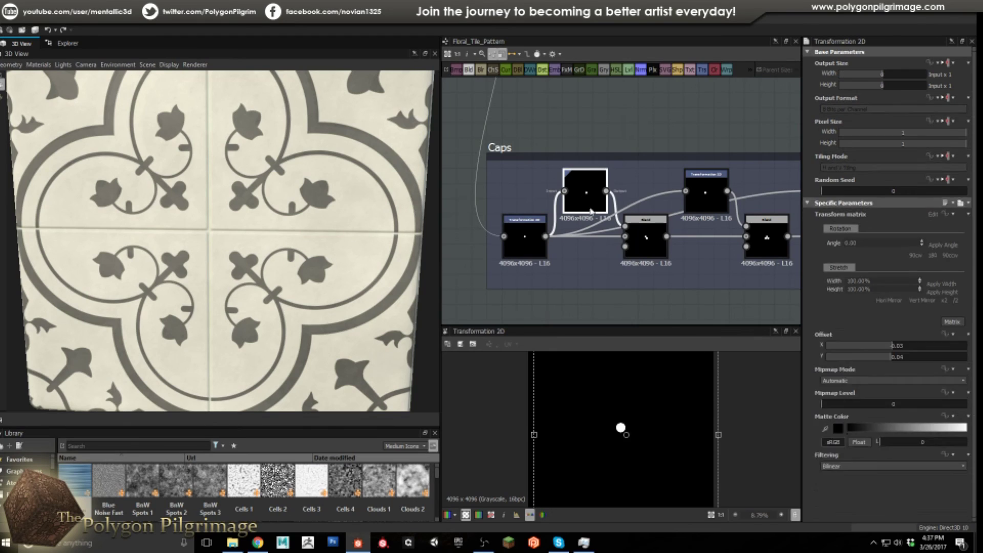
{"action": "double_click", "coordinate": [642, 250]}
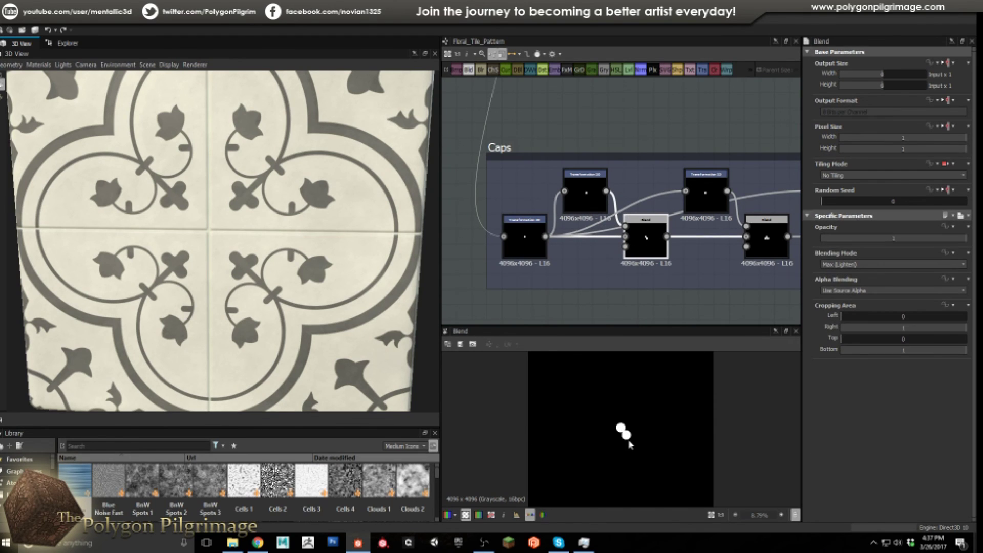
Step: Preview the remaining circle Transformation 2D nodes and the Max (Lighten) Blends that complete the clover shape
{"action": "double_click", "coordinate": [706, 197]}
{"action": "double_click", "coordinate": [757, 242]}
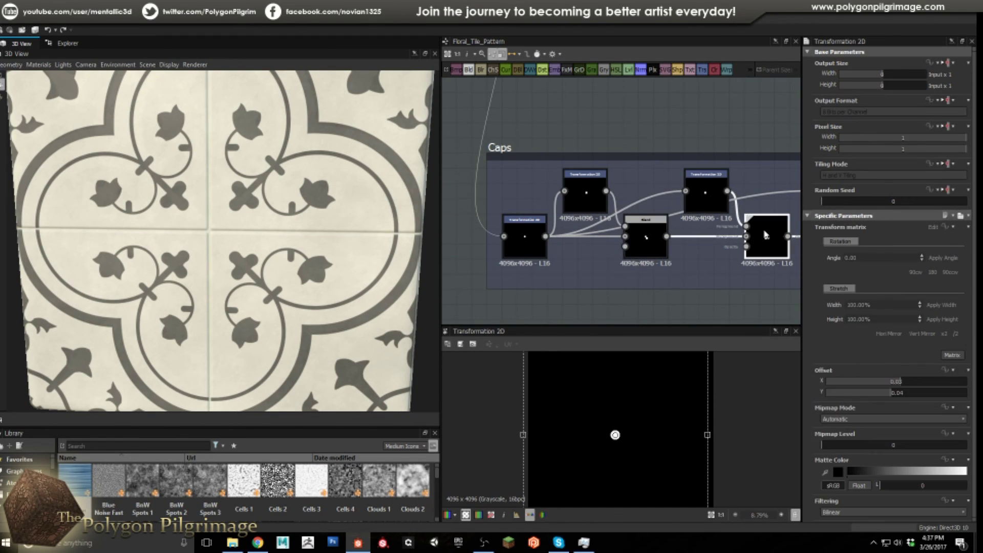
{"action": "middle_click_drag", "start_coordinate": [680, 251], "coordinate": [534, 245]}
{"action": "double_click", "coordinate": [685, 186]}
{"action": "double_click", "coordinate": [739, 235]}
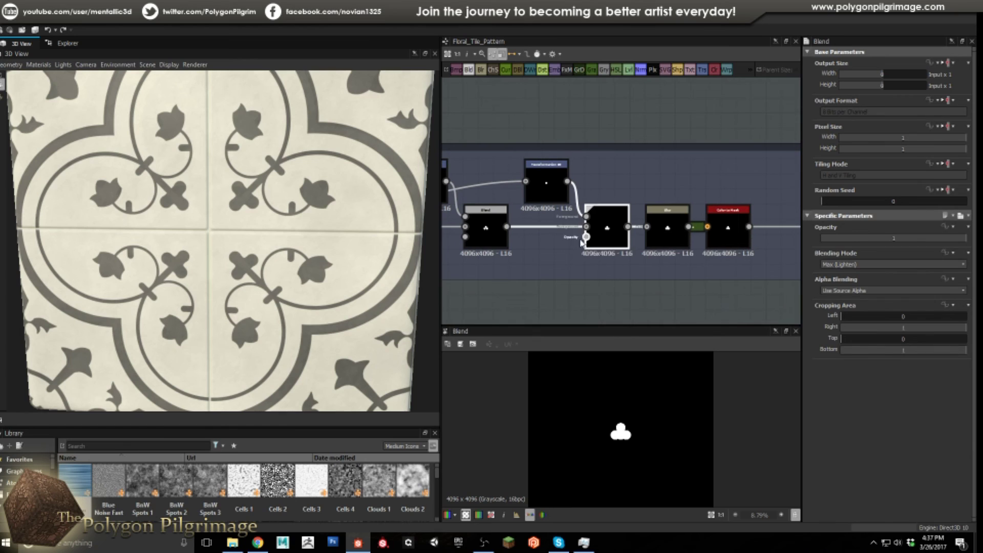
Step: Preview the clover's Blur and Color to Mask nodes and examine the smoothed mask close up
{"action": "double_click", "coordinate": [656, 231]}
{"action": "left_click", "coordinate": [721, 233]}
{"action": "double_click", "coordinate": [721, 233]}
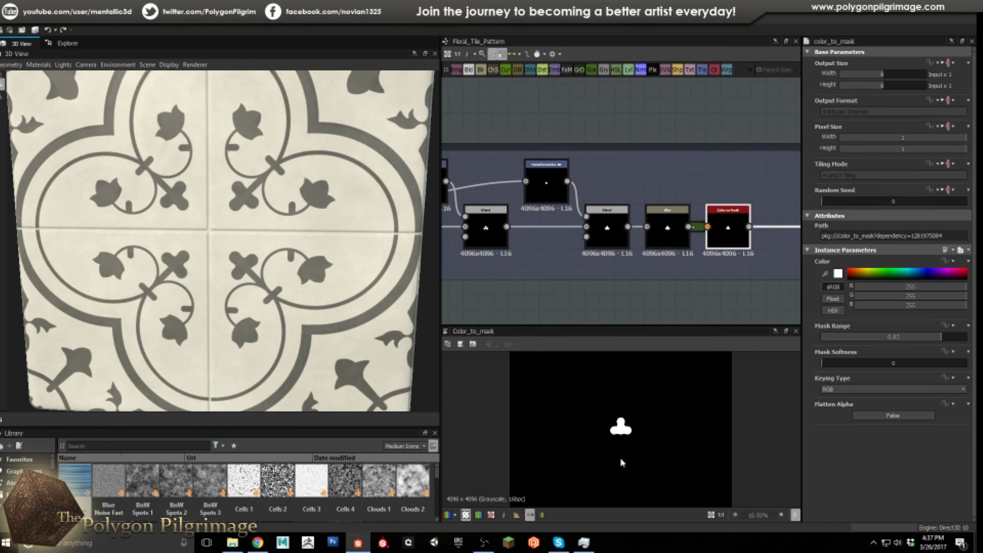
{"action": "scroll", "coordinate": [622, 393], "scroll_direction": "up", "scroll_amount": 4}
{"action": "scroll", "coordinate": [633, 258], "scroll_direction": "down", "scroll_amount": 3}
Step: Preview the clover's Transformation 2D copies and the Max (Lighten) Blends that repeat it into four clovers
{"action": "middle_click_drag", "start_coordinate": [717, 262], "coordinate": [586, 255]}
{"action": "scroll", "coordinate": [629, 257], "scroll_direction": "up", "scroll_amount": 2}
{"action": "double_click", "coordinate": [553, 240]}
{"action": "double_click", "coordinate": [614, 192]}
{"action": "double_click", "coordinate": [735, 191]}
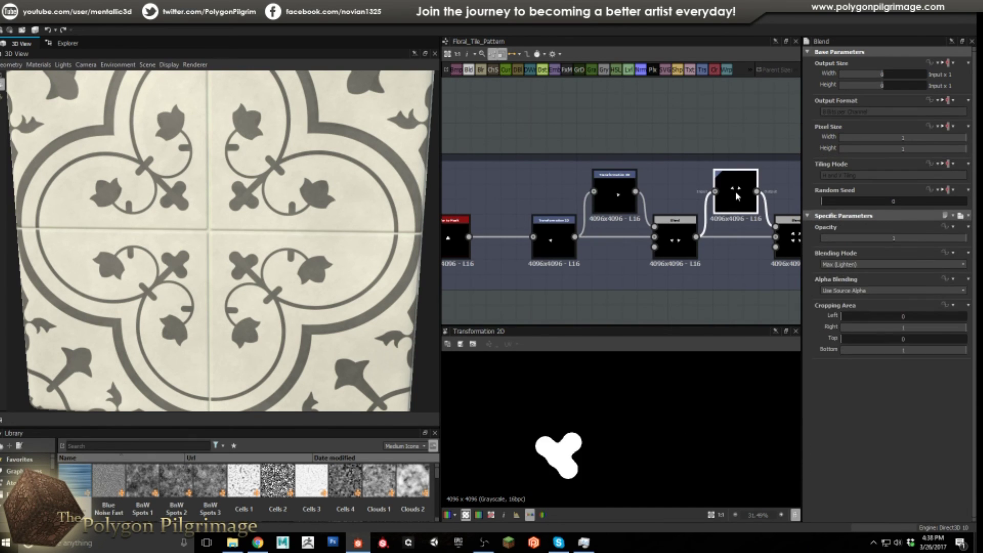
{"action": "double_click", "coordinate": [675, 235]}
{"action": "scroll", "coordinate": [640, 413], "scroll_direction": "down", "scroll_amount": 3}
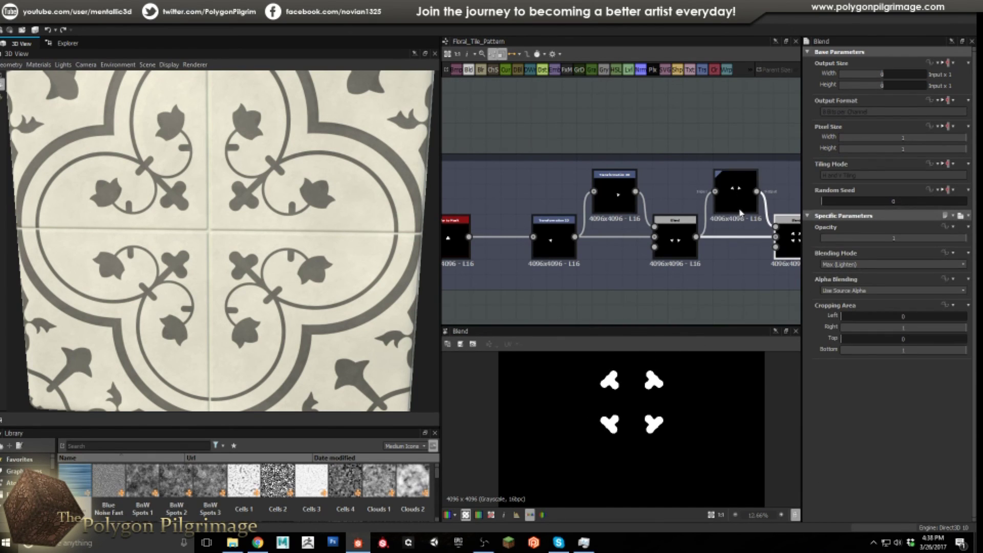
Step: Preview the Blend that joins the ring tracks with the Corner Flowers and examine the full mask
{"action": "scroll", "coordinate": [656, 216], "scroll_direction": "down", "scroll_amount": 5}
{"action": "scroll", "coordinate": [656, 215], "scroll_direction": "down", "scroll_amount": 3}
{"action": "middle_click_drag", "start_coordinate": [752, 158], "coordinate": [645, 206]}
{"action": "middle_click_drag", "start_coordinate": [635, 162], "coordinate": [638, 235]}
{"action": "scroll", "coordinate": [551, 182], "scroll_direction": "up", "scroll_amount": 6}
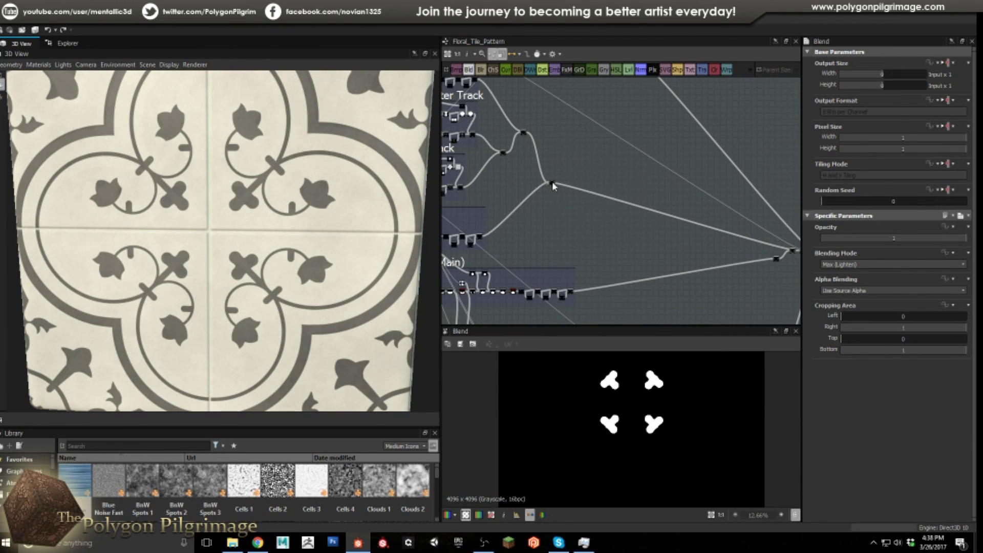
{"action": "double_click", "coordinate": [552, 182]}
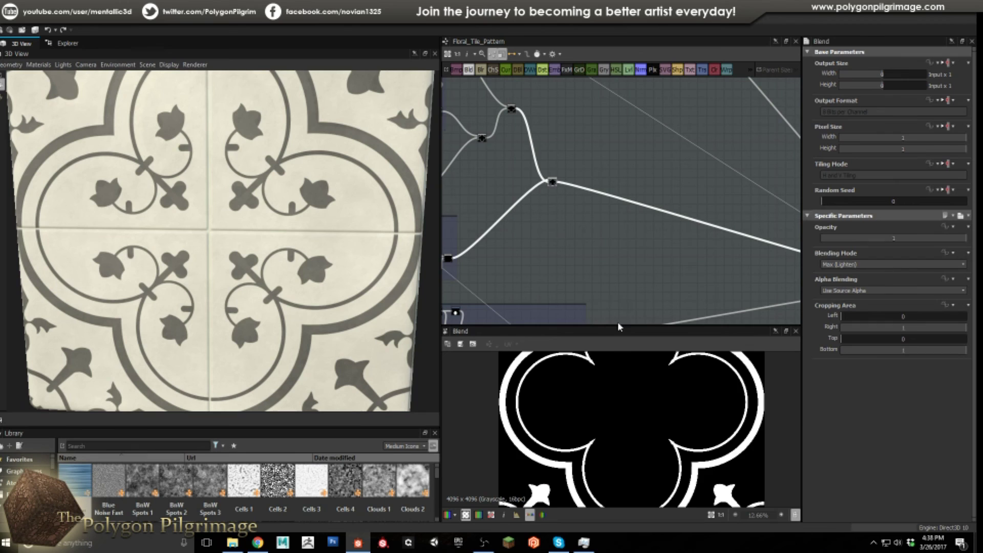
{"action": "scroll", "coordinate": [624, 391], "scroll_direction": "down", "scroll_amount": 4}
{"action": "scroll", "coordinate": [622, 405], "scroll_direction": "up", "scroll_amount": 1}
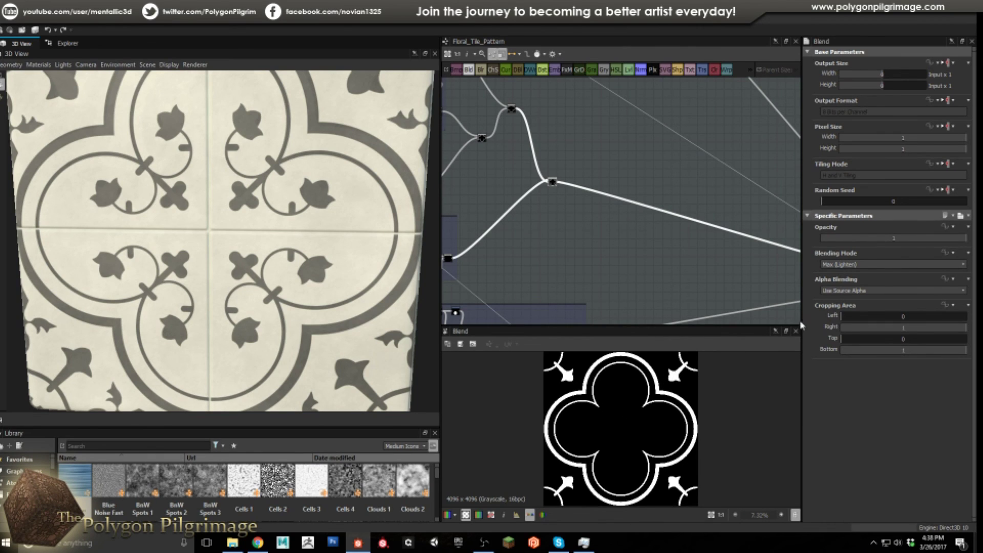
Step: Preview in order the chain of Max (Lighten) Blends that adds the main flowers, stems and remaining parts to the pattern
{"action": "scroll", "coordinate": [577, 215], "scroll_direction": "down", "scroll_amount": 5}
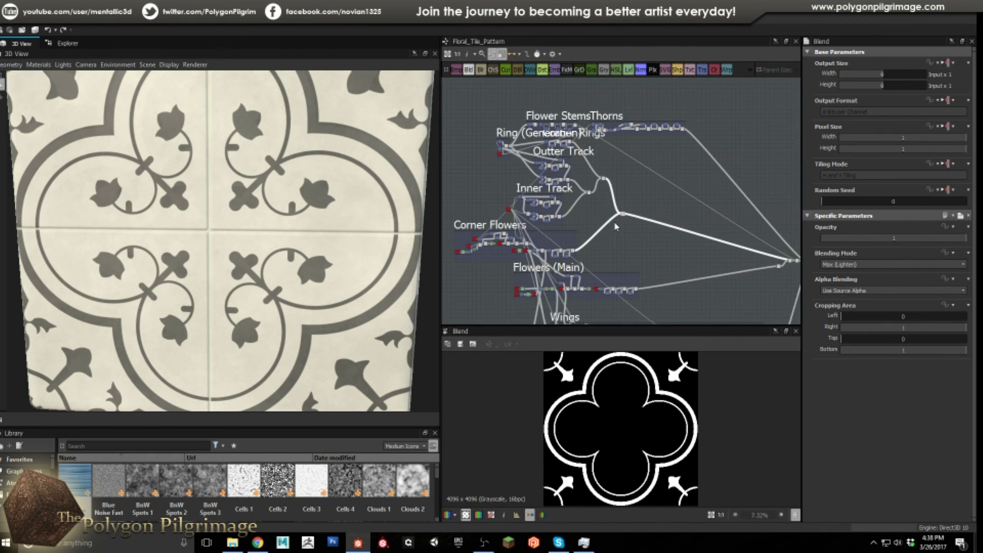
{"action": "middle_click_drag", "start_coordinate": [593, 230], "coordinate": [572, 199]}
{"action": "scroll", "coordinate": [572, 199], "scroll_direction": "up", "scroll_amount": 5}
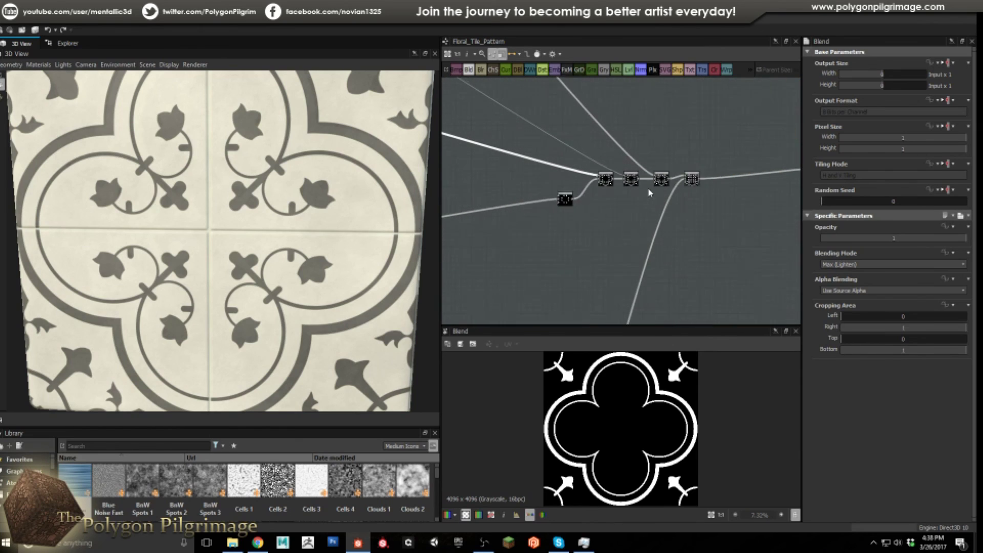
{"action": "left_click", "coordinate": [593, 176]}
{"action": "left_click", "coordinate": [628, 178]}
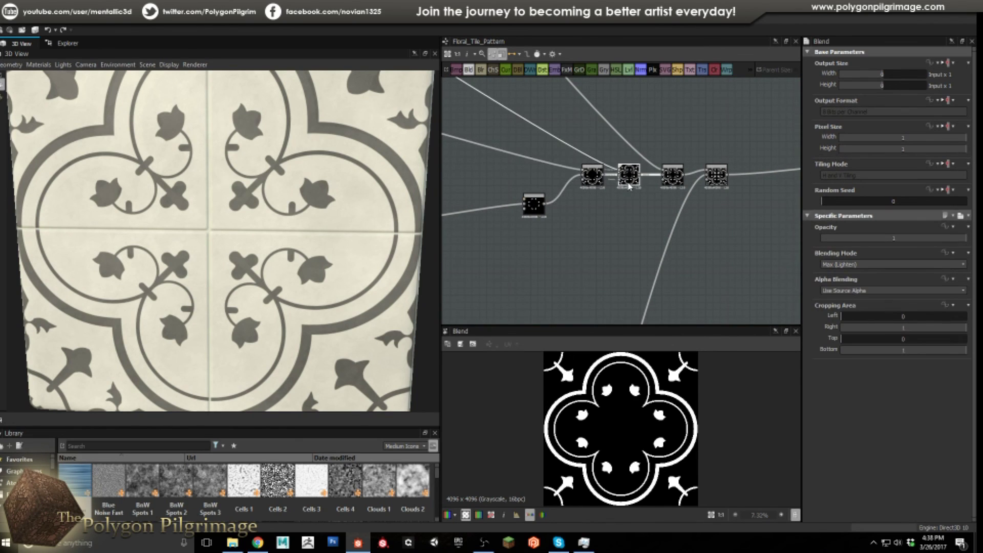
{"action": "left_click", "coordinate": [671, 178]}
{"action": "left_click", "coordinate": [714, 179]}
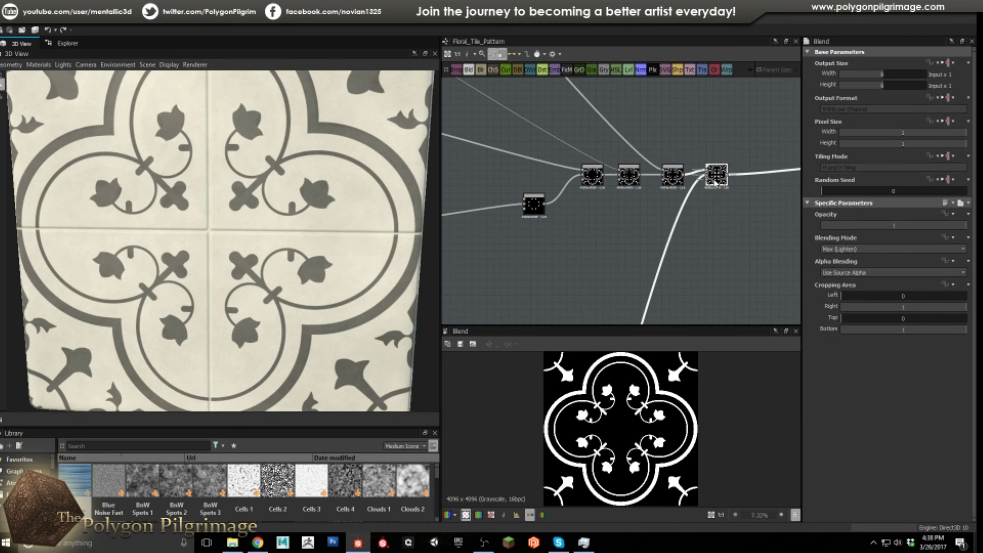
Step: Trace the combined pattern mask to the color Blend nodes and examine the surrounding Mask (Build) and normal nodes
{"action": "middle_click_drag", "start_coordinate": [741, 215], "coordinate": [593, 214]}
{"action": "scroll", "coordinate": [597, 215], "scroll_direction": "down", "scroll_amount": 1}
{"action": "middle_click_drag", "start_coordinate": [680, 197], "coordinate": [560, 244]}
{"action": "scroll", "coordinate": [617, 214], "scroll_direction": "up", "scroll_amount": 2}
{"action": "scroll", "coordinate": [605, 228], "scroll_direction": "up", "scroll_amount": 2}
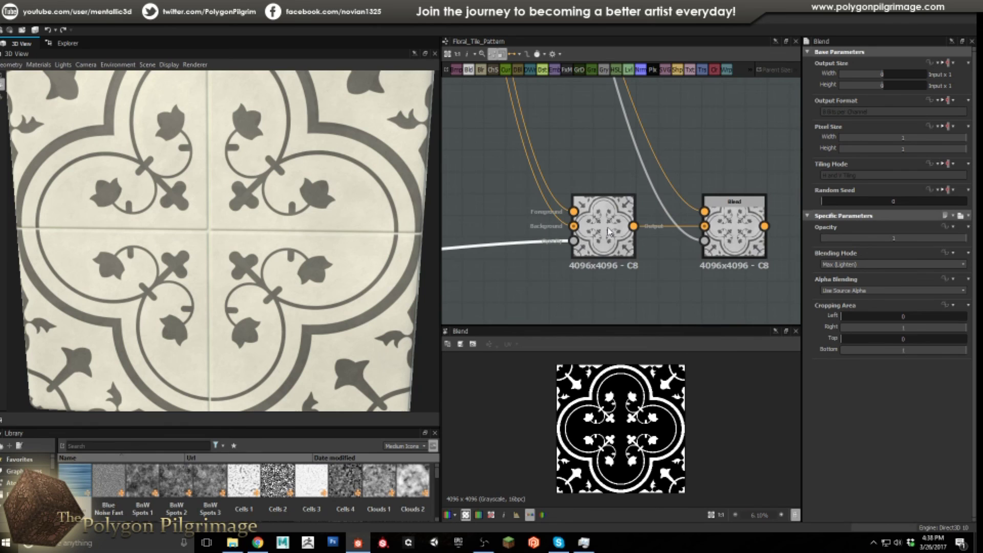
{"action": "scroll", "coordinate": [609, 231], "scroll_direction": "down", "scroll_amount": 2}
{"action": "scroll", "coordinate": [639, 205], "scroll_direction": "down", "scroll_amount": 2}
{"action": "mouse_move", "coordinate": [639, 189]}
{"action": "middle_mouse_down"}
{"action": "mouse_move", "coordinate": [679, 199]}
{"action": "mouse_move", "coordinate": [631, 204]}
{"action": "middle_mouse_up"}
{"action": "scroll", "coordinate": [630, 205], "scroll_direction": "up", "scroll_amount": 5}
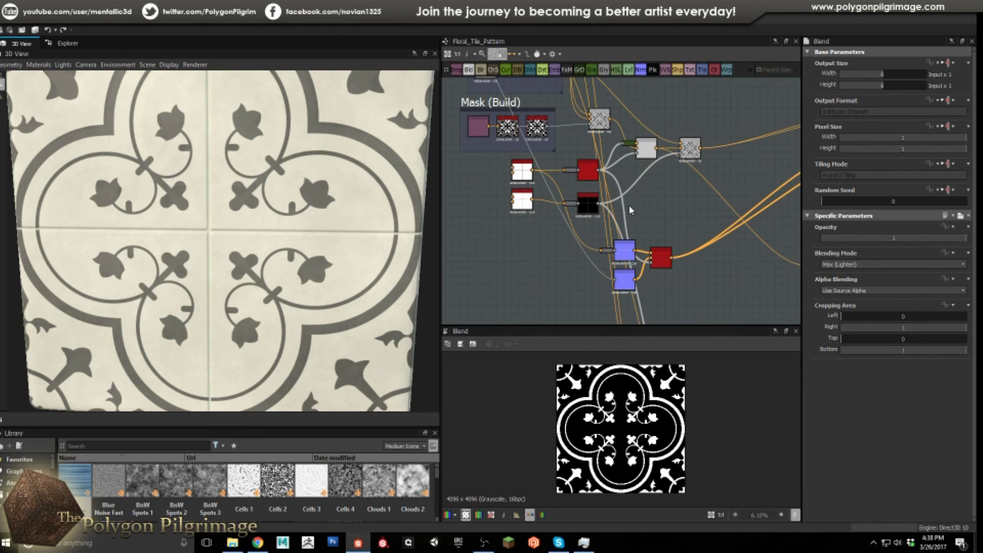
{"action": "scroll", "coordinate": [357, 253], "scroll_direction": "down", "scroll_amount": 5}
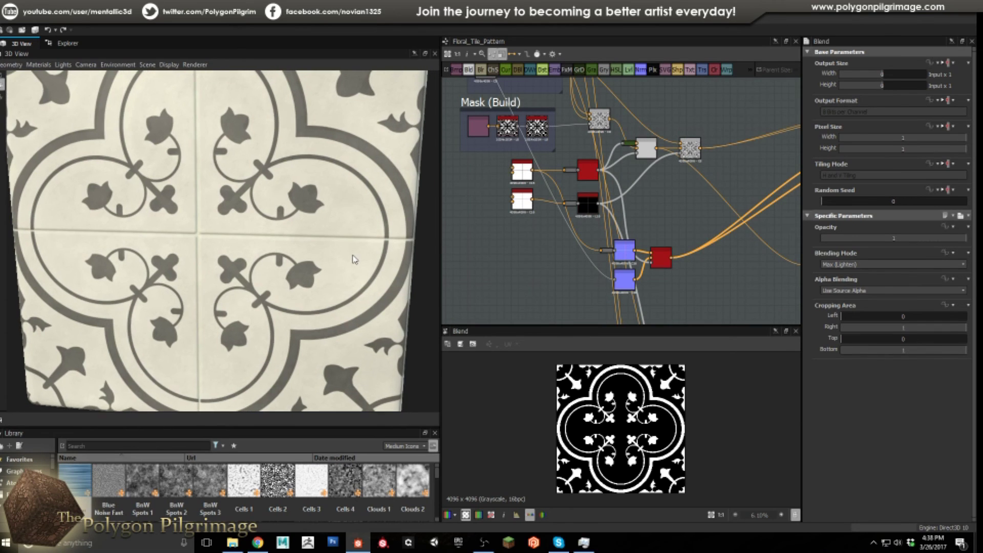
Step: Compare the whole node graph with the front face of the 3D tile cube
{"action": "left_click_drag", "start_coordinate": [350, 259], "coordinate": [430, 245]}
{"action": "middle_click_drag", "start_coordinate": [533, 259], "coordinate": [642, 208]}
{"action": "scroll", "coordinate": [616, 215], "scroll_direction": "down", "scroll_amount": 1}
{"action": "scroll", "coordinate": [589, 238], "scroll_direction": "down", "scroll_amount": 4}
{"action": "scroll", "coordinate": [651, 225], "scroll_direction": "down", "scroll_amount": 1}
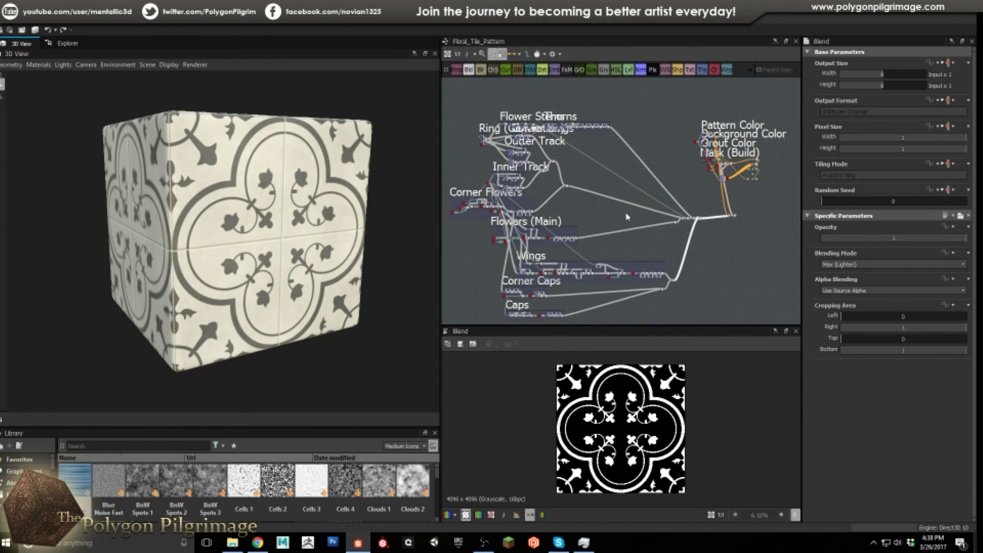
{"action": "left_click_drag", "start_coordinate": [429, 235], "coordinate": [309, 228]}
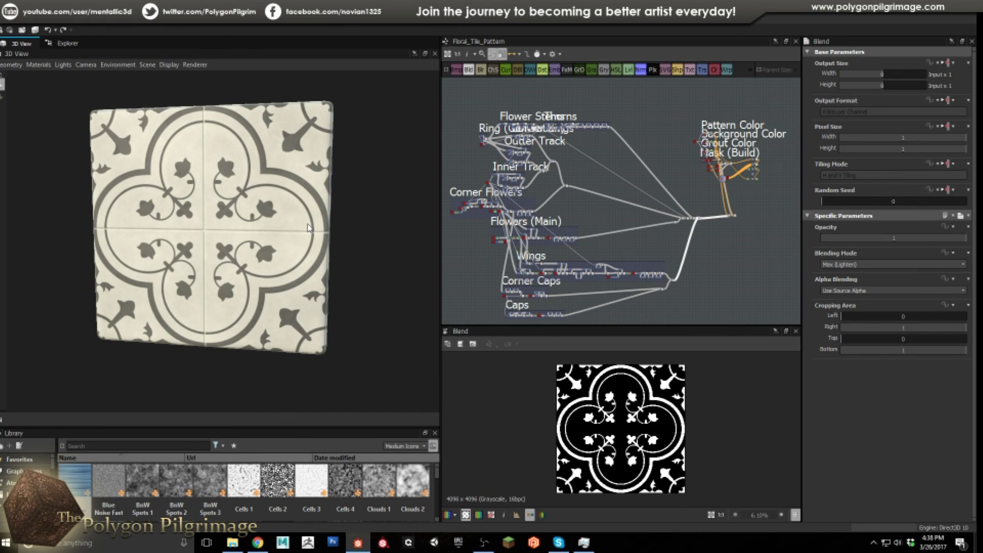
{"action": "left_click_drag", "start_coordinate": [309, 228], "coordinate": [322, 230]}
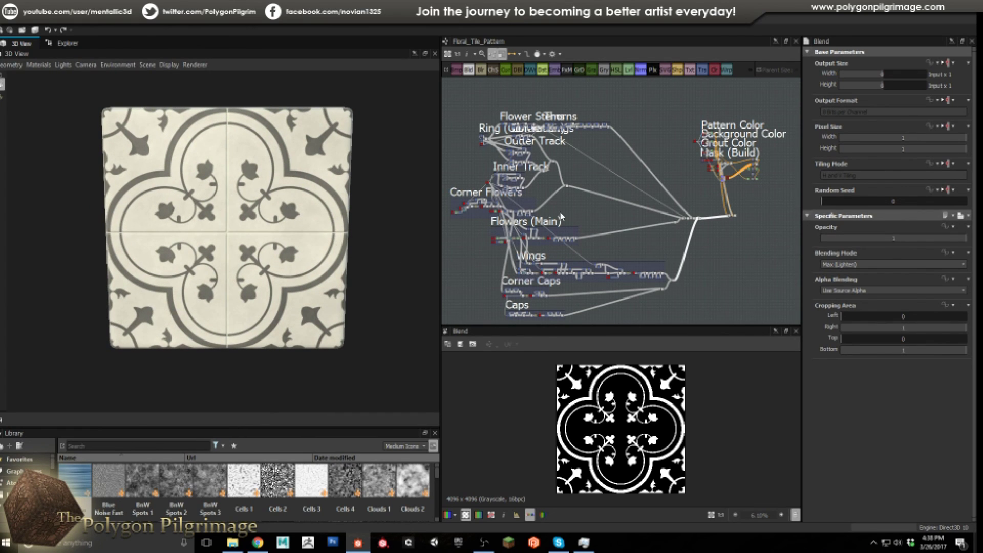
Step: Examine the finished tile material on the cube's top and side faces from several angles
{"action": "middle_click_drag", "start_coordinate": [605, 280], "coordinate": [617, 275]}
{"action": "mouse_move", "coordinate": [314, 256]}
{"action": "left_mouse_down"}
{"action": "mouse_move", "coordinate": [300, 275]}
{"action": "mouse_move", "coordinate": [269, 263]}
{"action": "mouse_move", "coordinate": [282, 218]}
{"action": "mouse_move", "coordinate": [259, 215]}
{"action": "mouse_move", "coordinate": [276, 283]}
{"action": "mouse_move", "coordinate": [300, 268]}
{"action": "mouse_move", "coordinate": [280, 287]}
{"action": "left_mouse_up"}
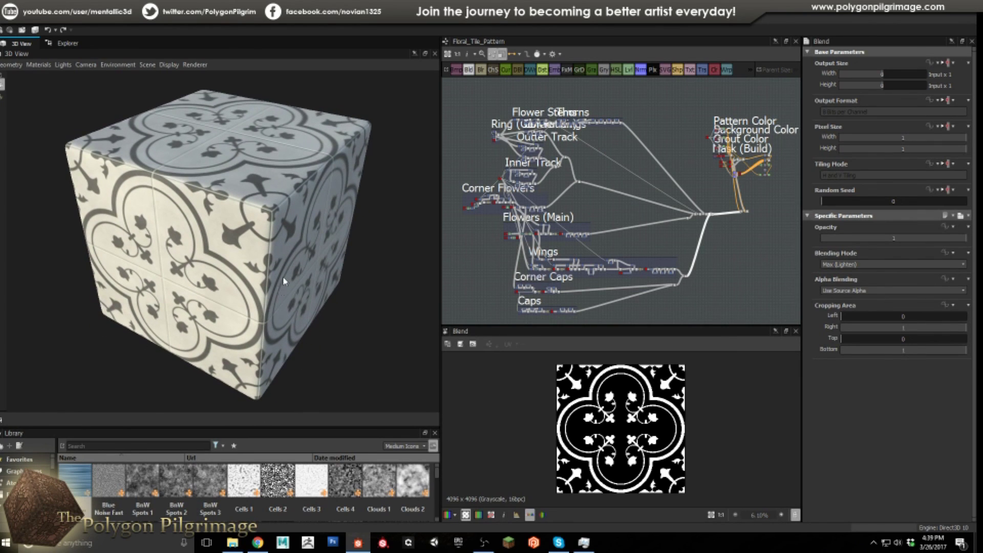
{"action": "mouse_move", "coordinate": [211, 288]}
{"action": "left_mouse_down"}
{"action": "mouse_move", "coordinate": [245, 244]}
{"action": "mouse_move", "coordinate": [191, 281]}
{"action": "mouse_move", "coordinate": [220, 278]}
{"action": "left_mouse_up"}
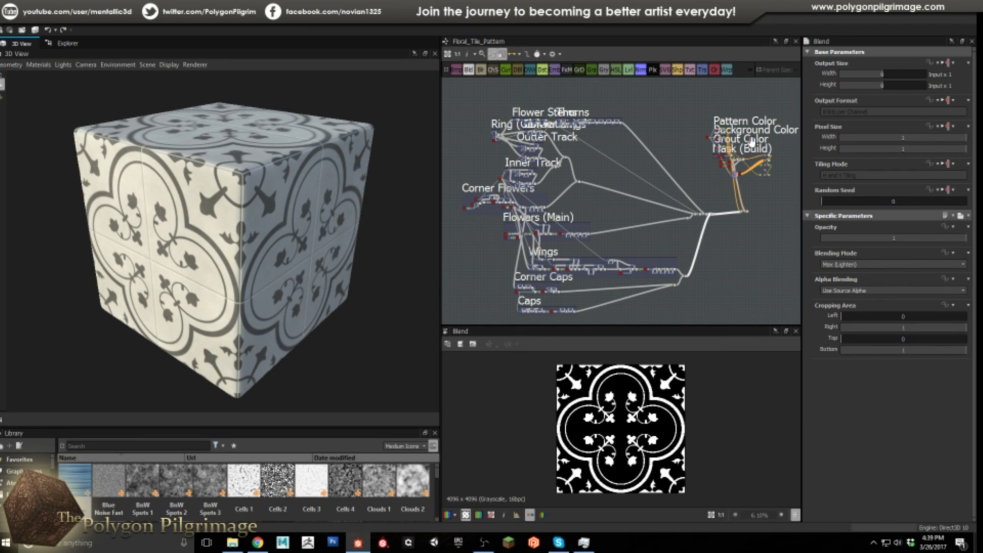
{"action": "left_click_drag", "start_coordinate": [458, 95], "coordinate": [727, 287]}
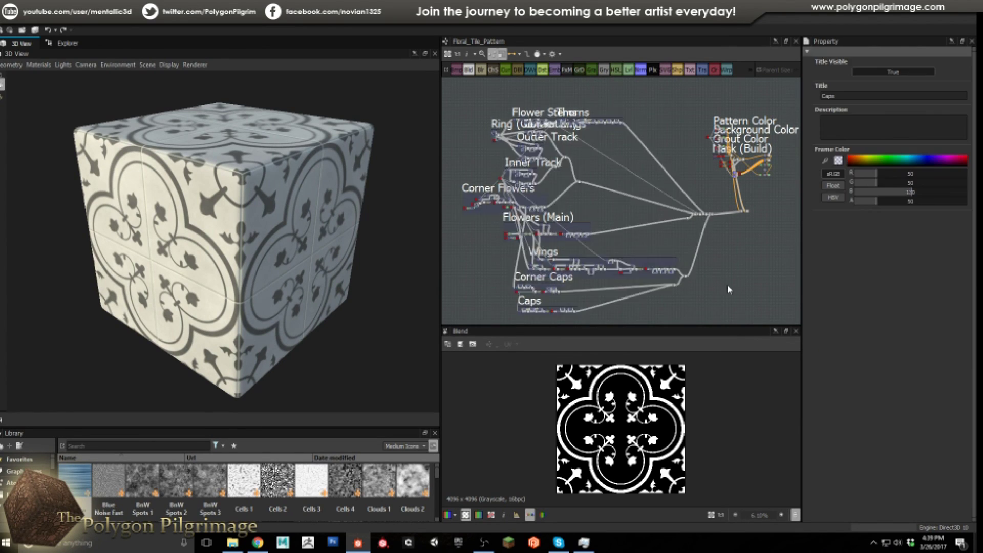
{"action": "left_click_drag", "start_coordinate": [288, 241], "coordinate": [387, 259]}
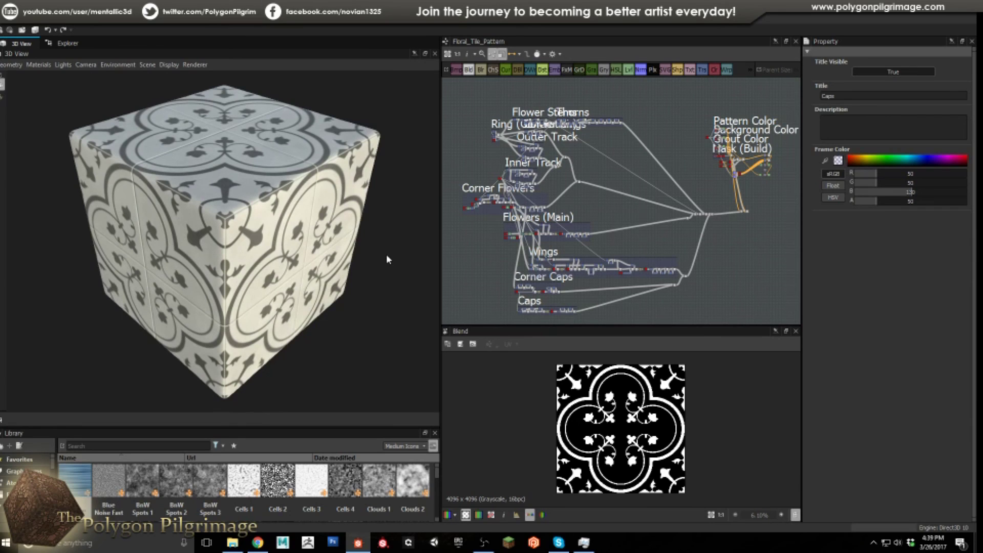
{"action": "left_click_drag", "start_coordinate": [382, 270], "coordinate": [285, 270]}
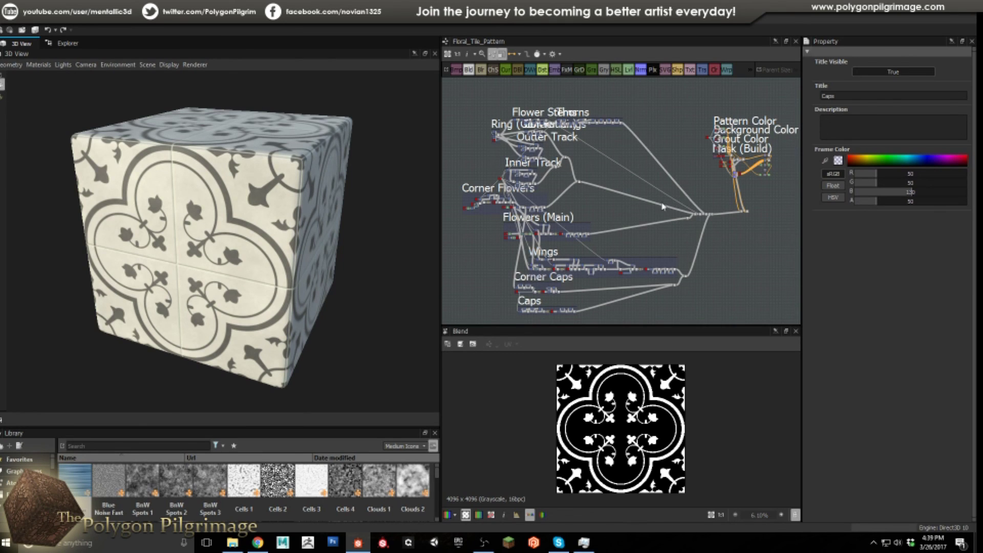
{"action": "mouse_move", "coordinate": [328, 268]}
{"action": "left_mouse_down"}
{"action": "mouse_move", "coordinate": [316, 258]}
{"action": "mouse_move", "coordinate": [314, 274]}
{"action": "left_mouse_up"}
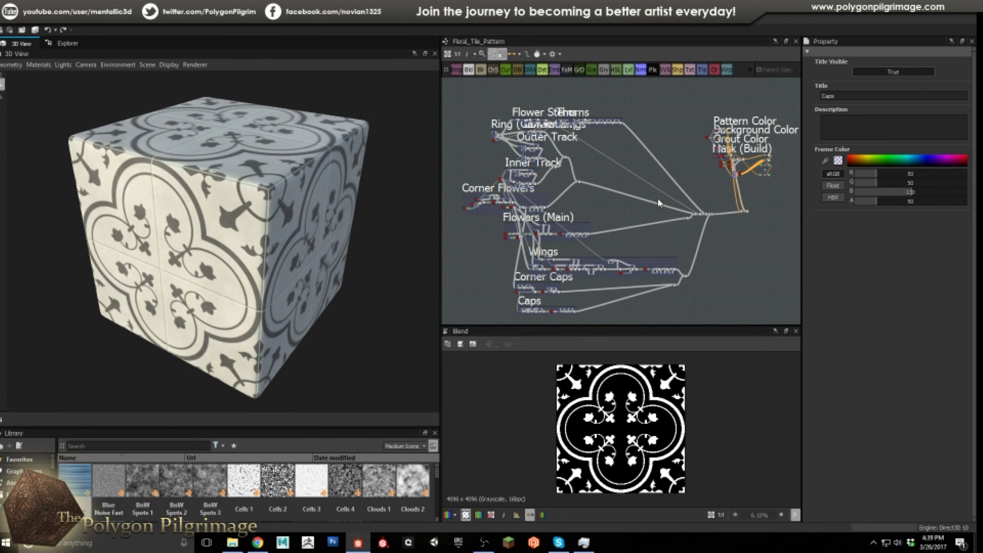